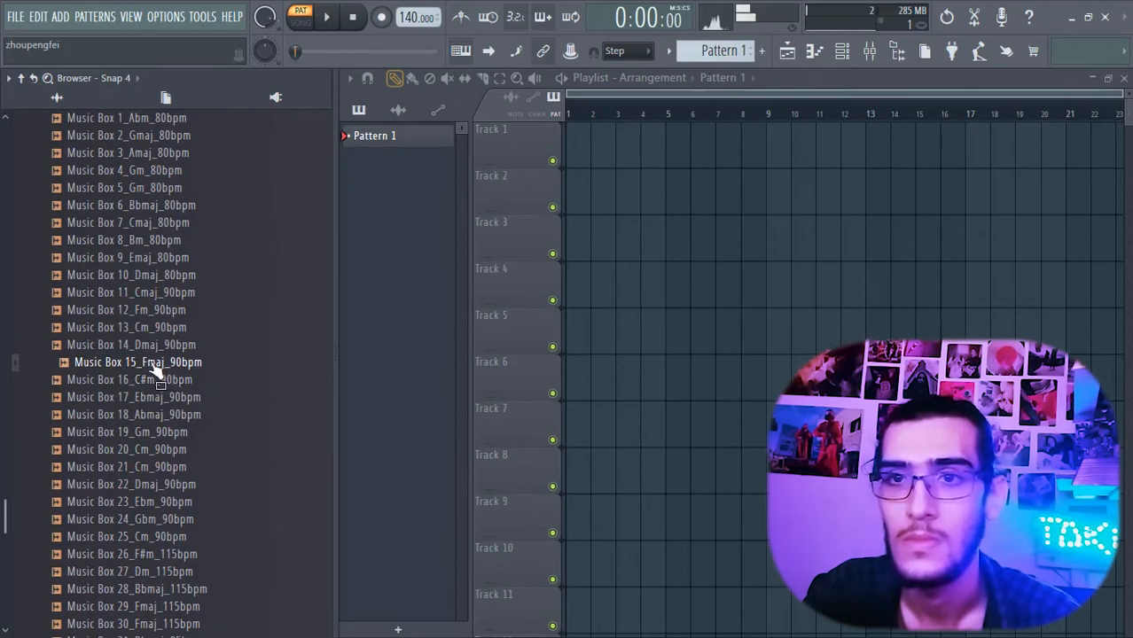
# Place the Music Box 15_Fmaj_90bpm sample at the start of Track 1, then bring the project tempo to 90 and finally 72 BPM.
pyautogui.moveTo(153, 371); pyautogui.dragTo(634, 157)
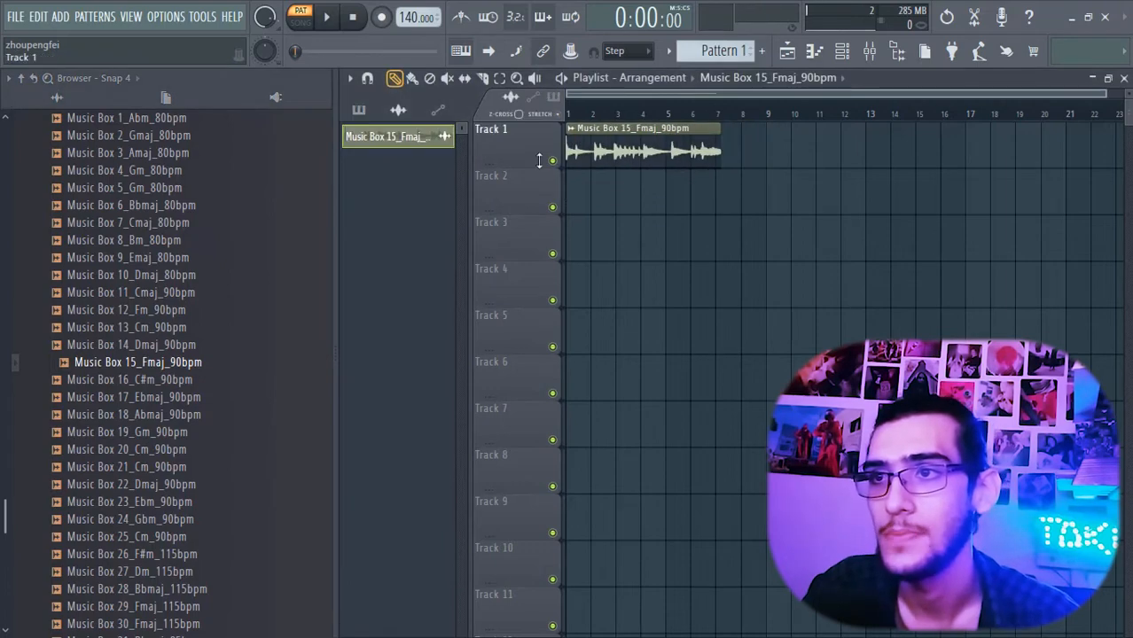
pyautogui.moveTo(412, 18); pyautogui.dragTo(412, 57)
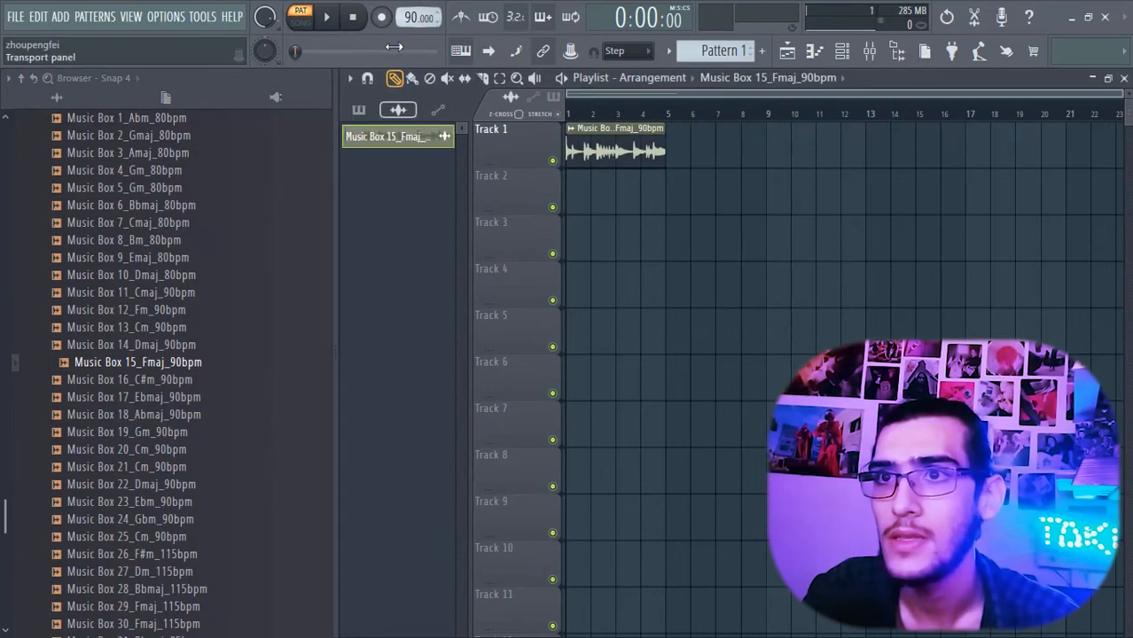
pyautogui.moveTo(413, 18); pyautogui.dragTo(412, 26)
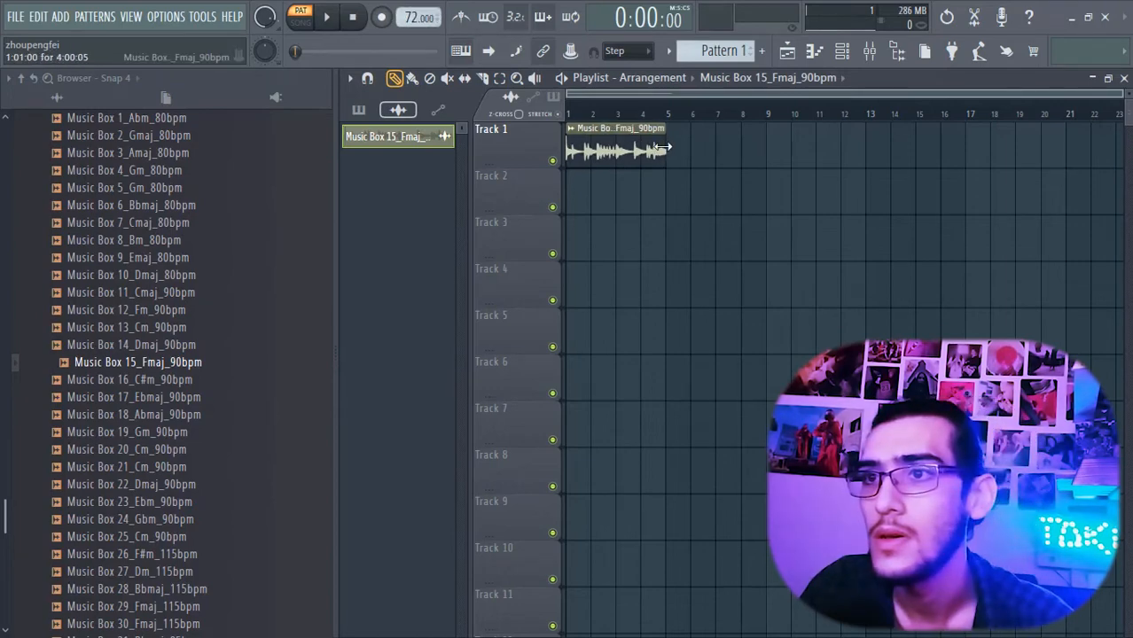
# Switch playback to song mode, listen to the music box loop and collapse the browser.
pyautogui.press('space')
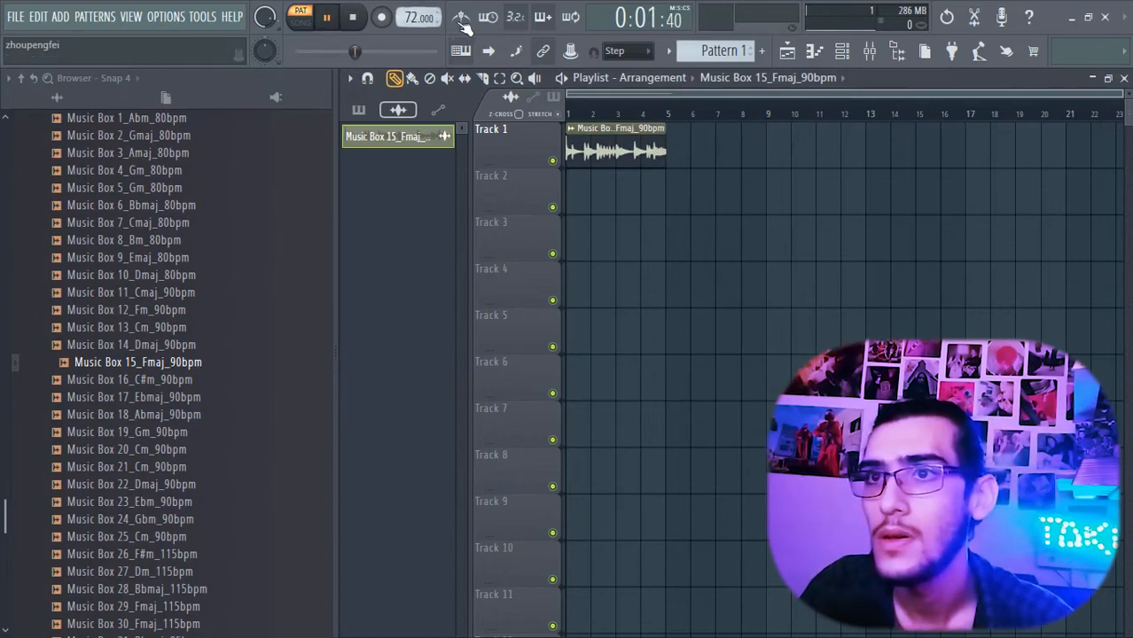
pyautogui.click(301, 24)
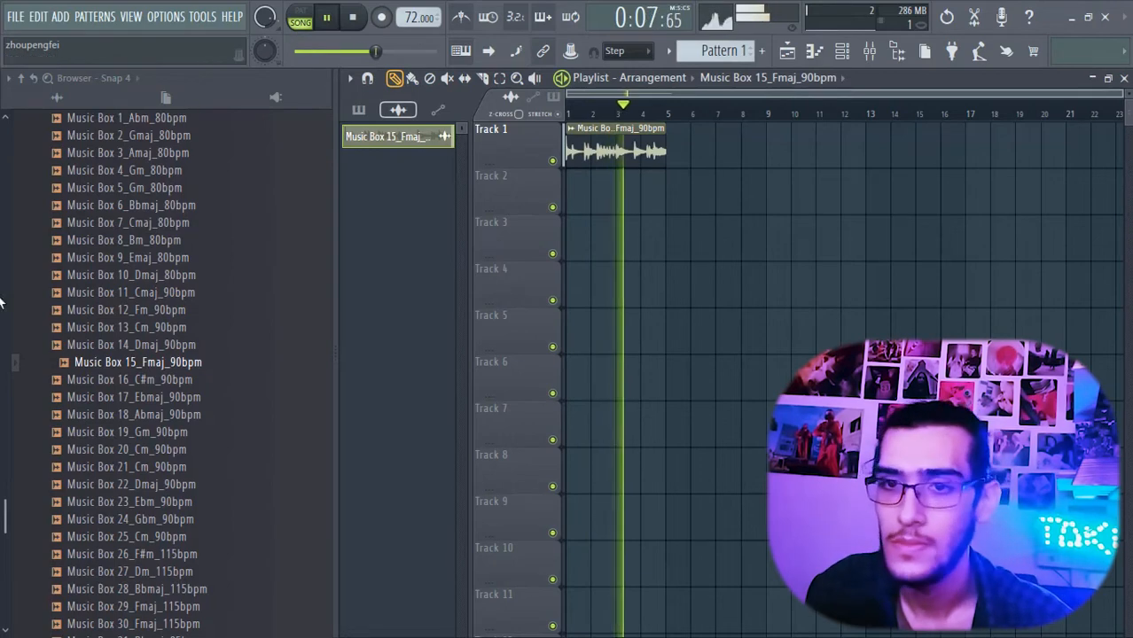
pyautogui.scroll(2, 3, 503)
pyautogui.moveTo(2, 498); pyautogui.dragTo(10, 508)
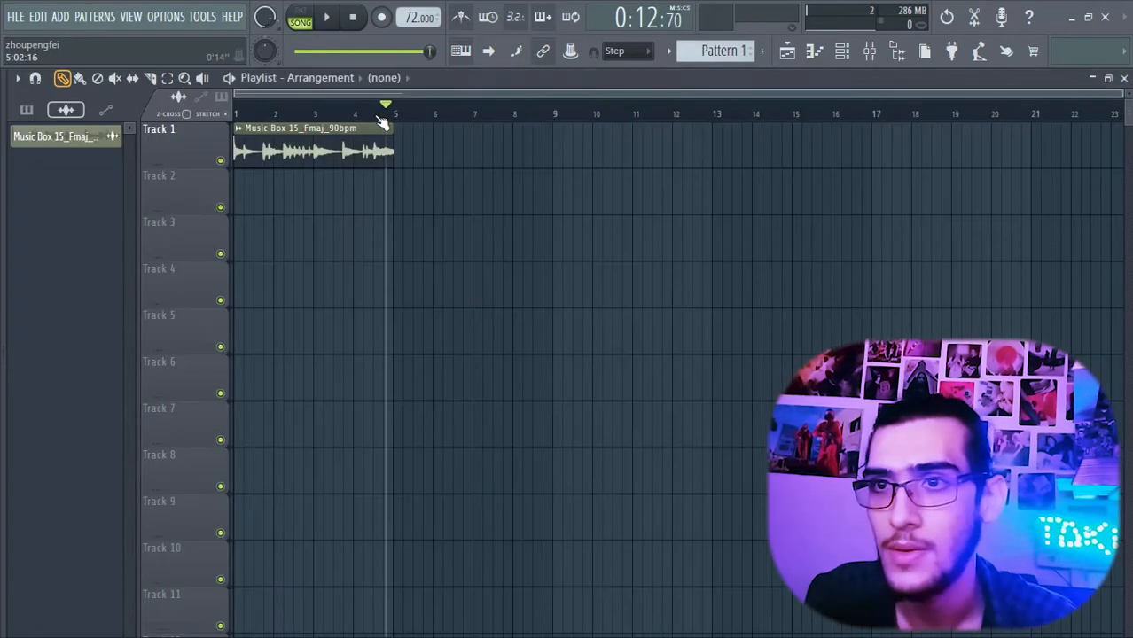
pyautogui.press('space')
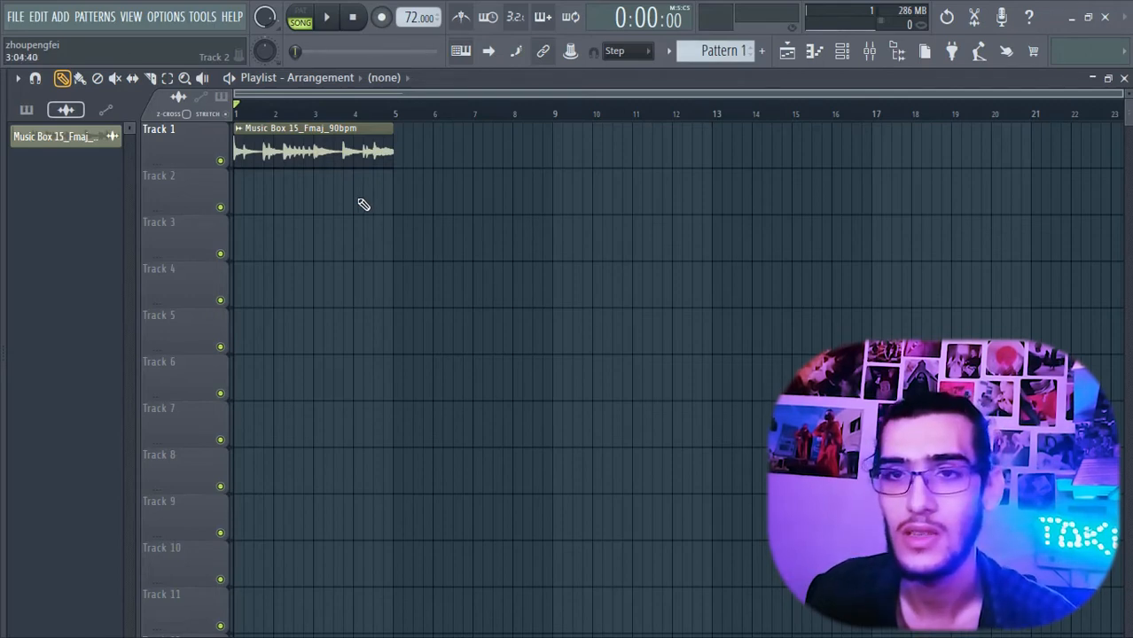
# Place a Pattern 1 clip at the start of Track 2 and extend it to bar 9.
pyautogui.click(720, 58)
pyautogui.moveTo(301, 193); pyautogui.dragTo(262, 193)
pyautogui.moveTo(271, 195); pyautogui.dragTo(395, 202)
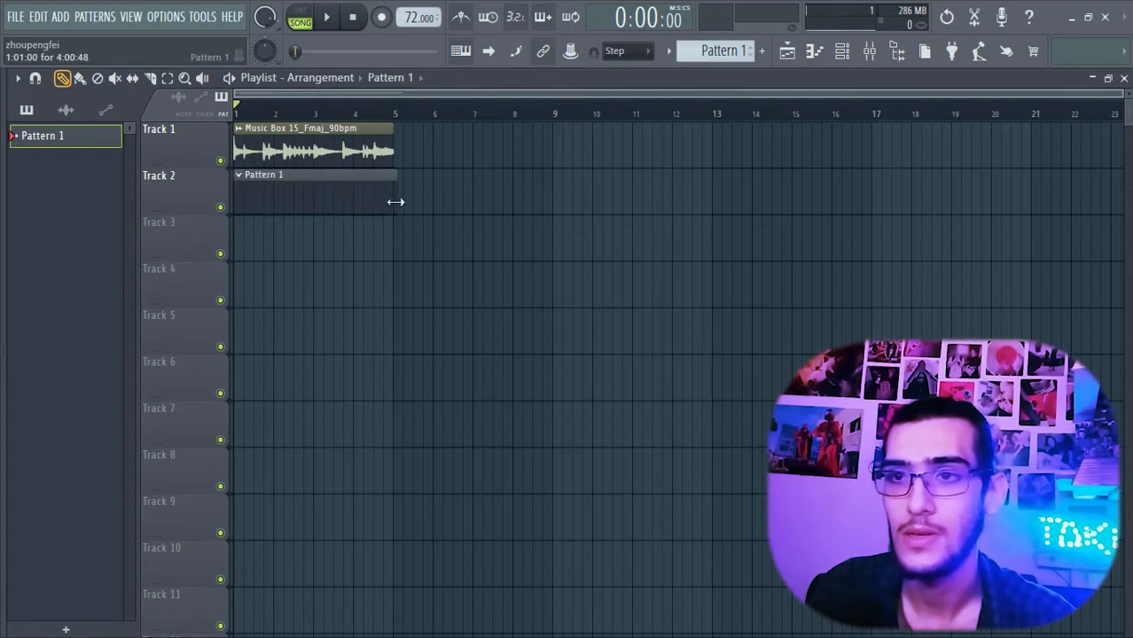
pyautogui.moveTo(480, 204); pyautogui.dragTo(544, 208)
# Duplicate the music box clip on Track 1 so it repeats from bar 5 to bar 9.
pyautogui.click(214, 130)
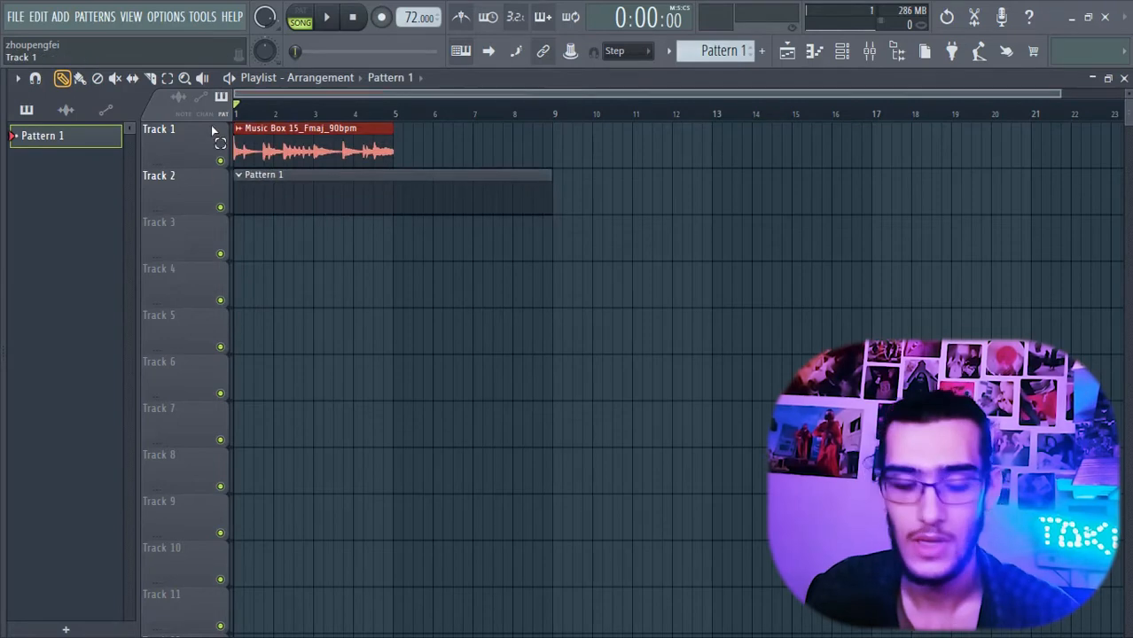
pyautogui.hotkey('ctrl', 'b')
pyautogui.keyDown('ctrl'); pyautogui.click(405, 275); pyautogui.keyUp('ctrl')
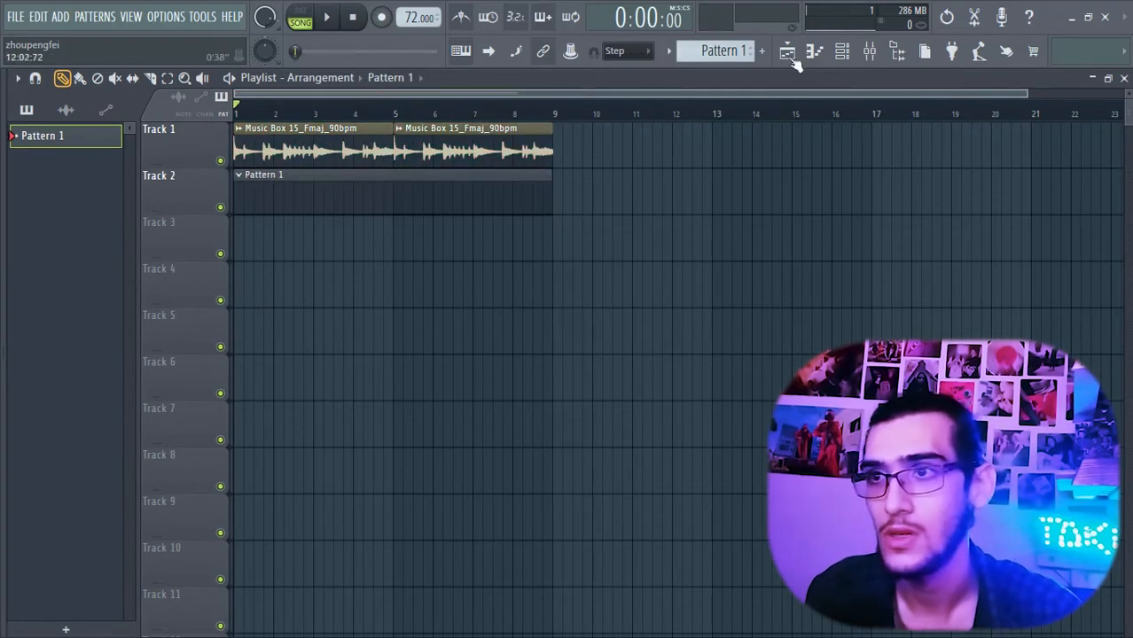
# Open the channel rack and replace the Sampler channel with the Pigments instrument.
pyautogui.click(841, 54)
pyautogui.click(168, 174)
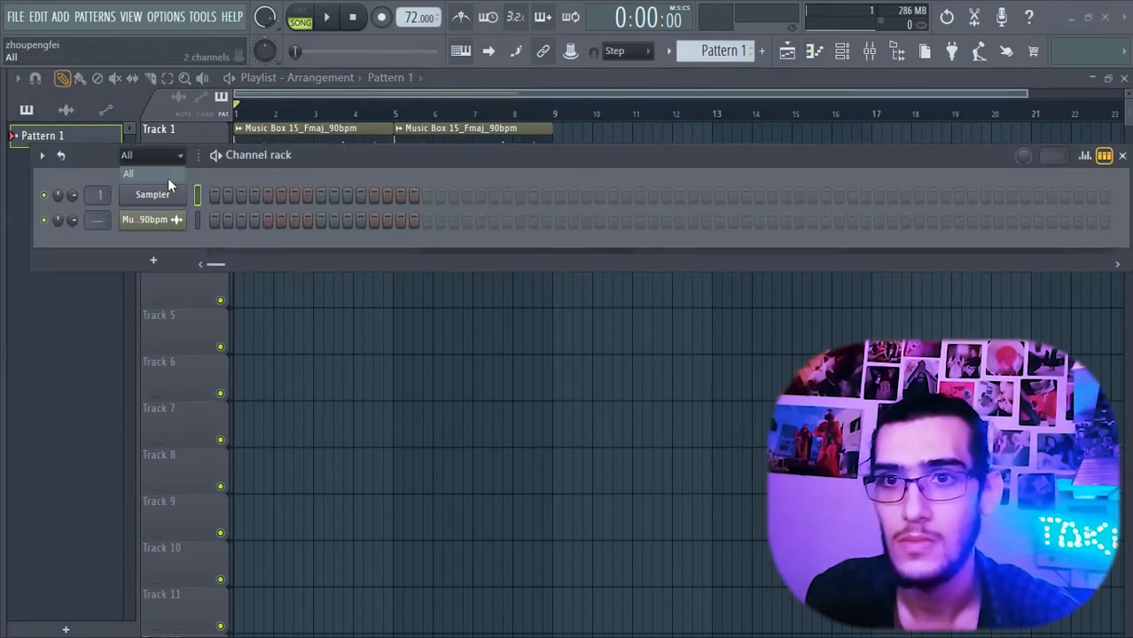
pyautogui.rightClick(153, 219)
pyautogui.moveTo(253, 338)
pyautogui.click(410, 129)
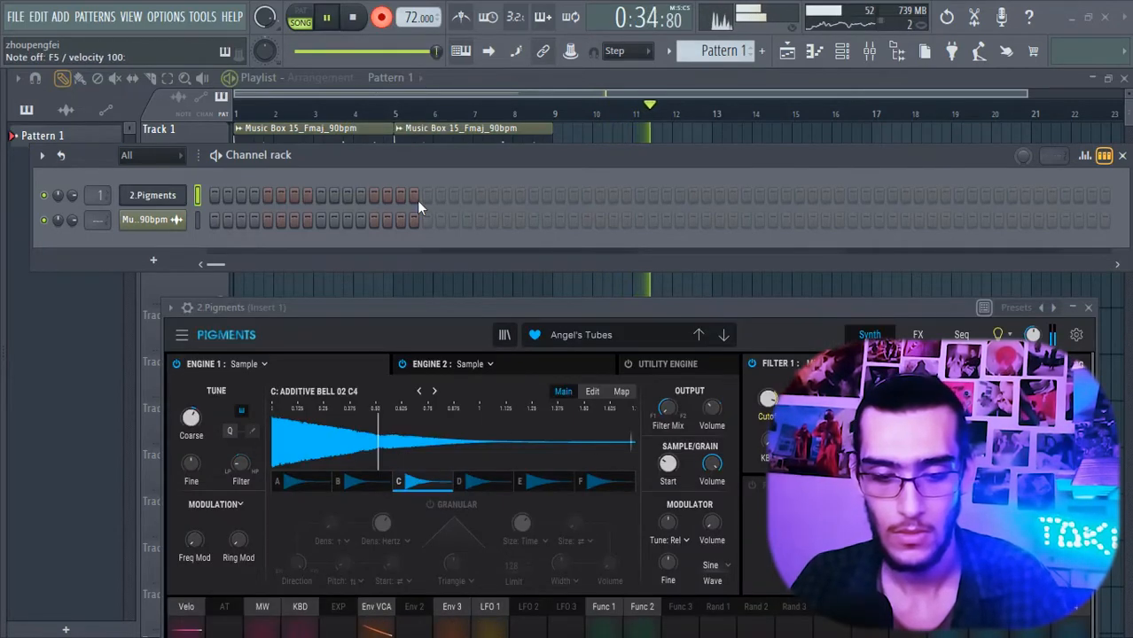
# Record the Pigments bell part into Pattern 1 over the music box loop, and turn recording off.
pyautogui.press('space')
pyautogui.press('space')
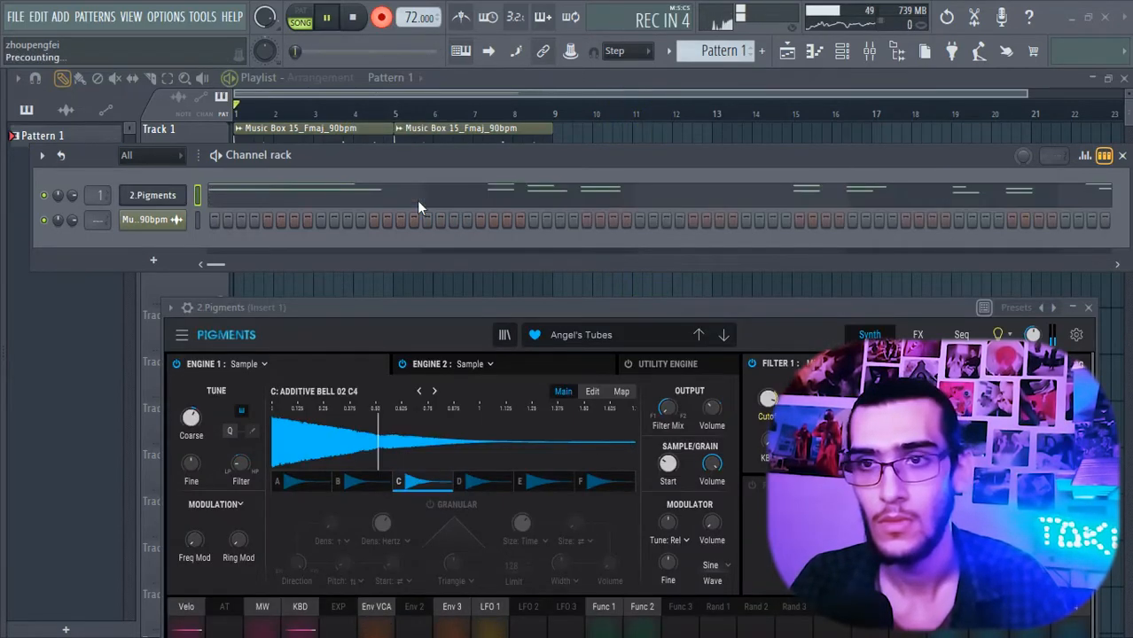
pyautogui.click(382, 20)
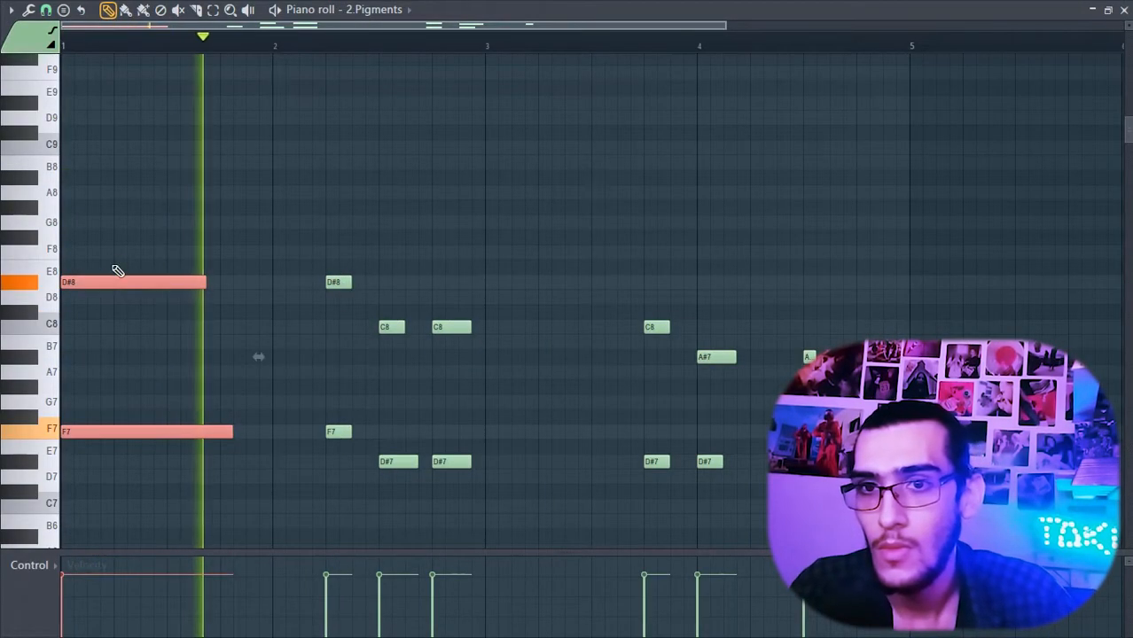
# Build a C7, E7 and A7 chord at bar 3 from the opening chord, and copy the bar 2 phrase into bar 4.
pyautogui.moveTo(114, 282); pyautogui.dragTo(528, 310)
pyautogui.click(501, 477)
pyautogui.moveTo(523, 477); pyautogui.dragTo(653, 477)
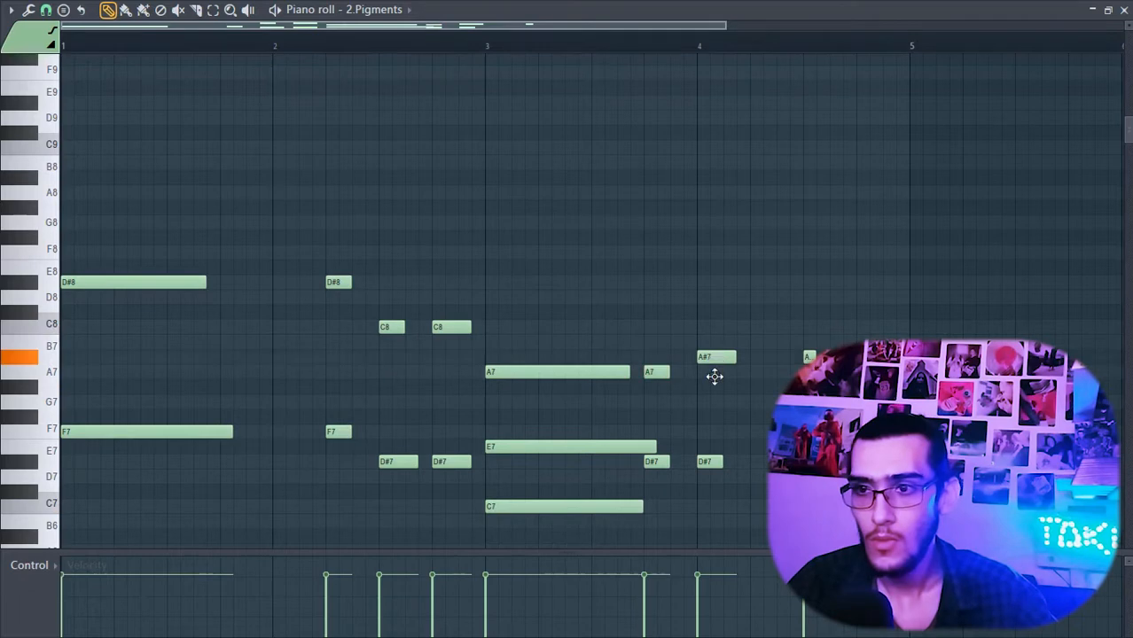
pyautogui.moveTo(716, 374); pyautogui.dragTo(715, 390)
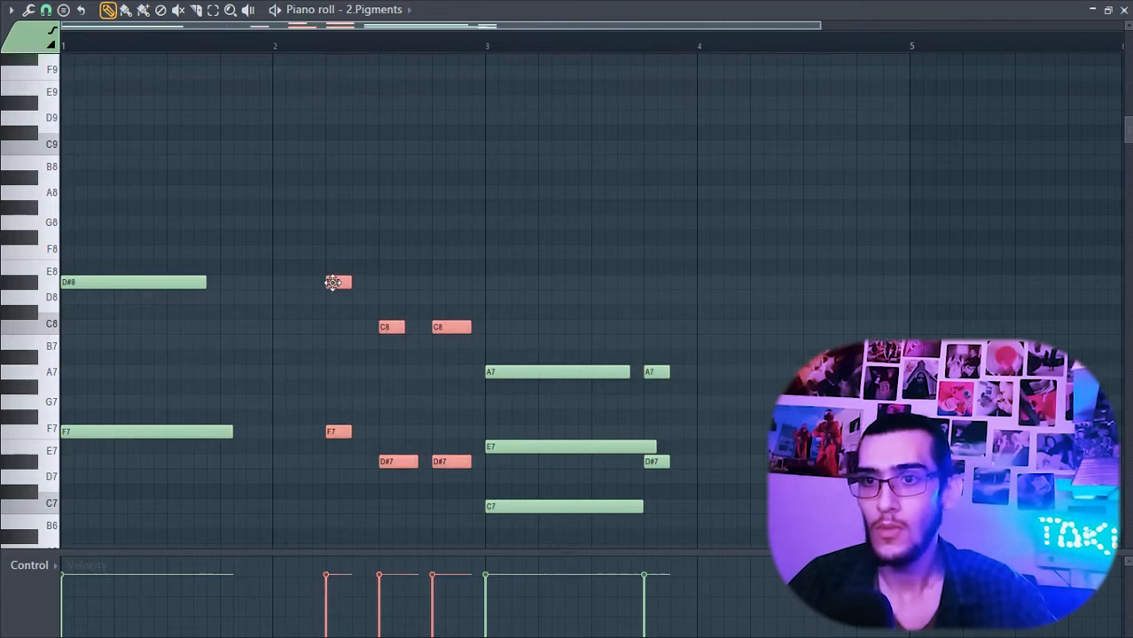
pyautogui.moveTo(332, 278); pyautogui.dragTo(759, 290)
# Apply the Strumizer to all Pigments notes, previewing the strum before accepting it.
pyautogui.hotkey('ctrl', 'a')
pyautogui.hotkey('alt', 's')
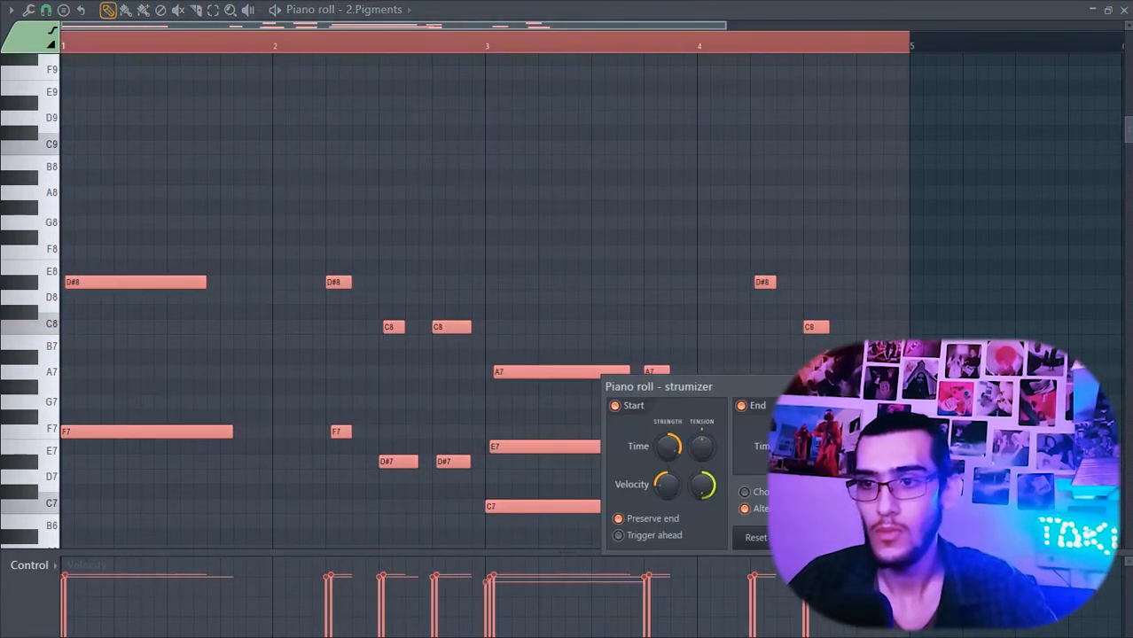
pyautogui.press('space')
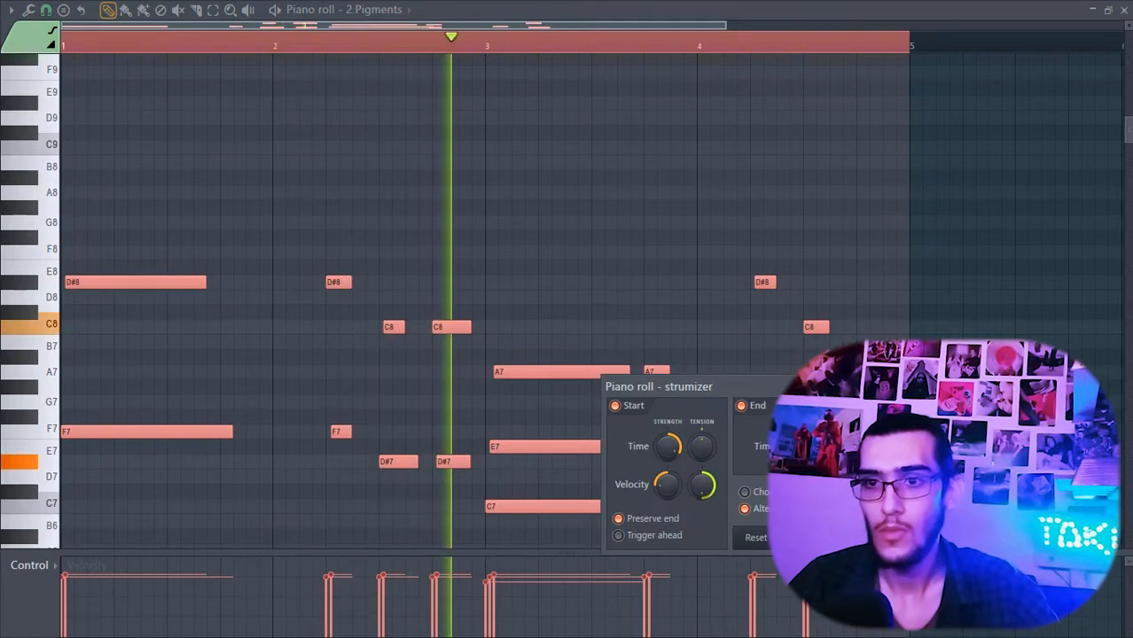
pyautogui.press('Return')
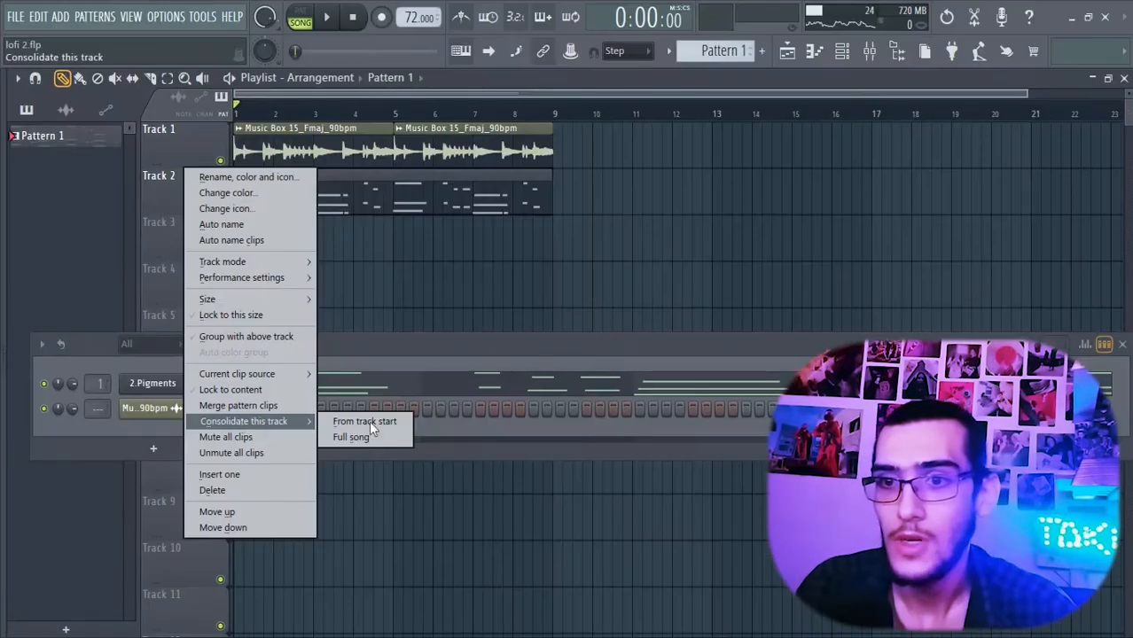
# Consolidate Track 2 from the track start, and unmute the Pattern 1 clip on Track 3.
pyautogui.click(379, 418)
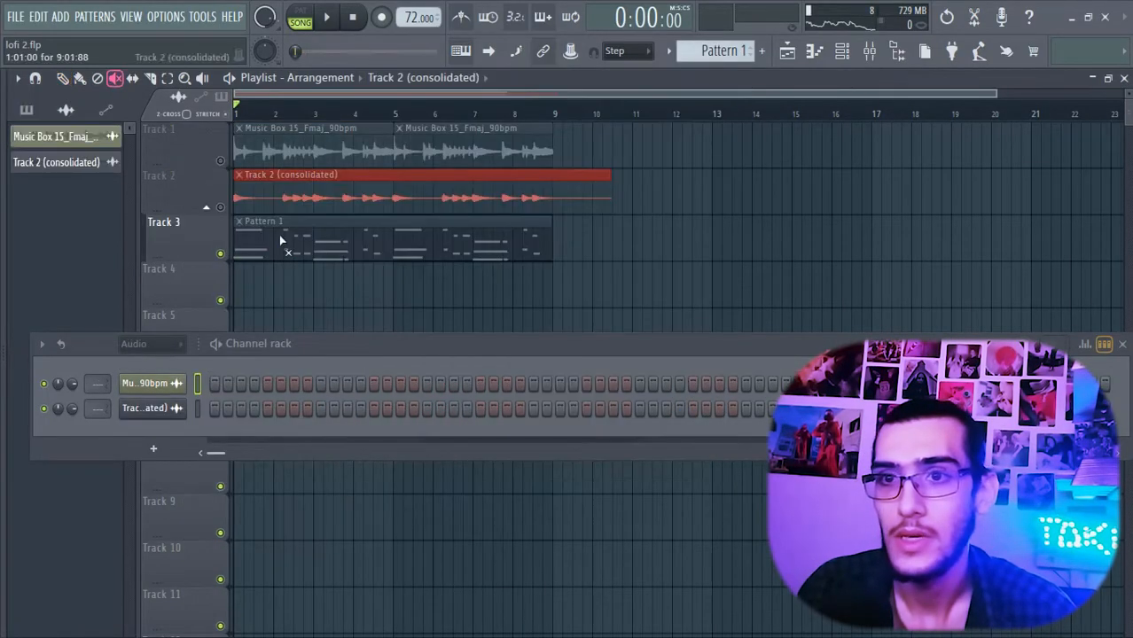
pyautogui.click(320, 243)
pyautogui.click(320, 242)
pyautogui.click(320, 243)
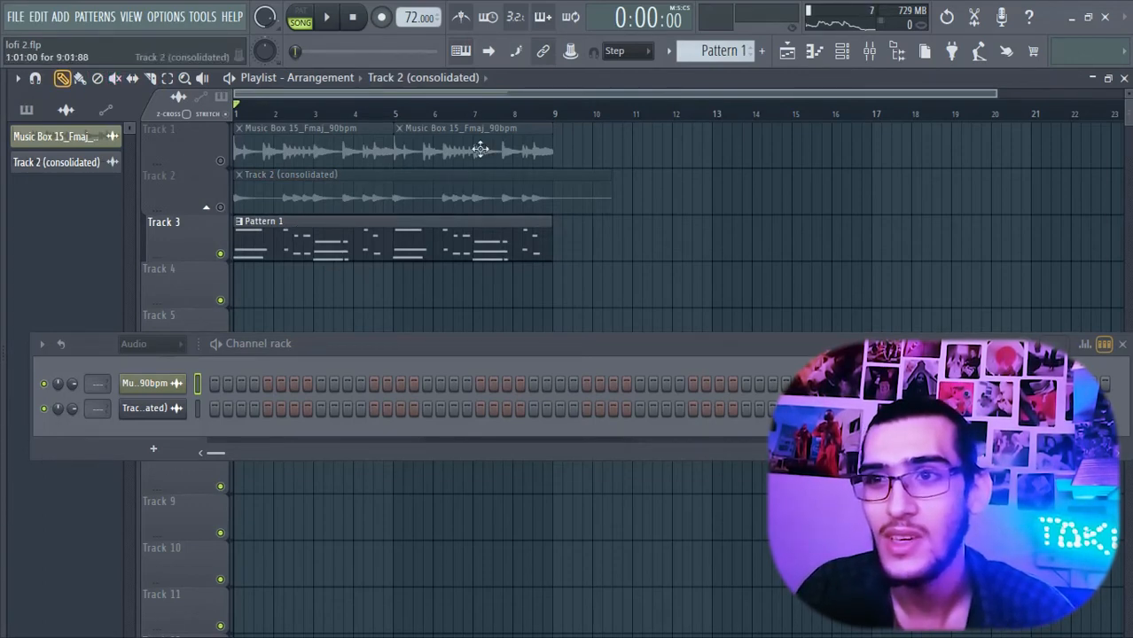
# Select the eight bars of the arrangement as the playback range and audition the pattern with the Are You Sure Pluck preset in Pigments.
pyautogui.moveTo(555, 118); pyautogui.dragTo(236, 115)
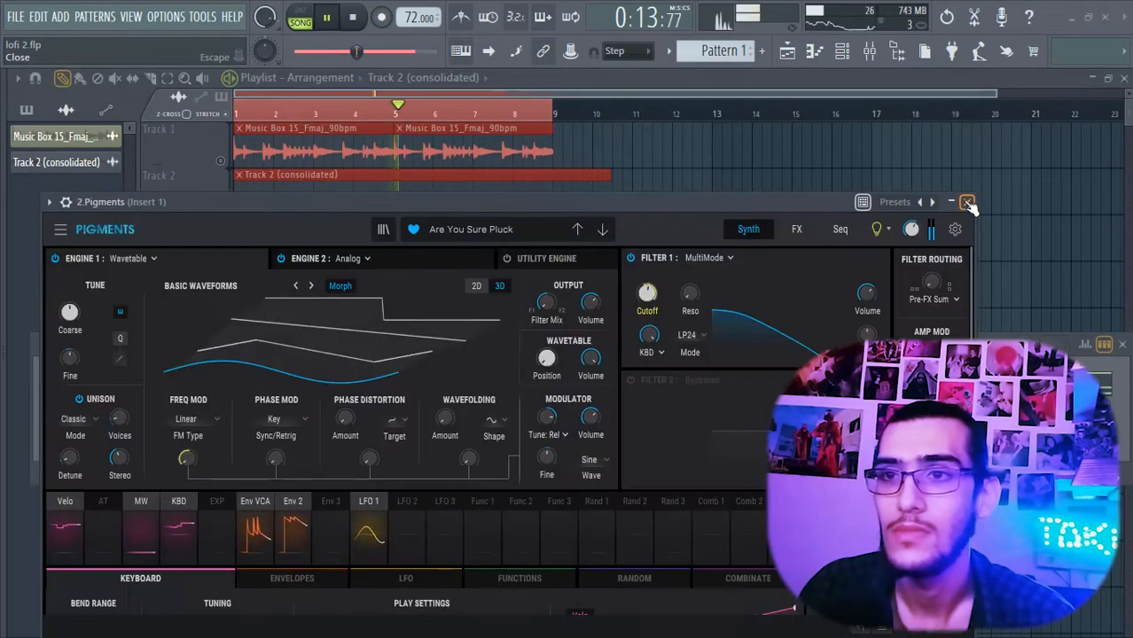
pyautogui.click(968, 198)
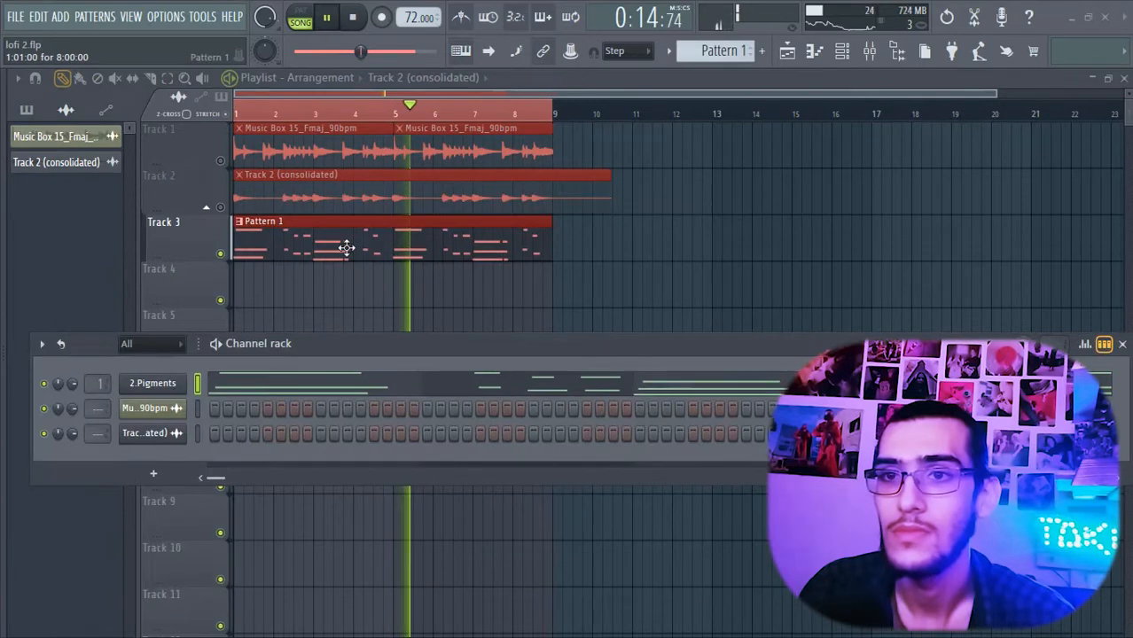
pyautogui.press('space')
# Consolidate Track 3 from the track start into a WAV audio clip.
pyautogui.rightClick(207, 219)
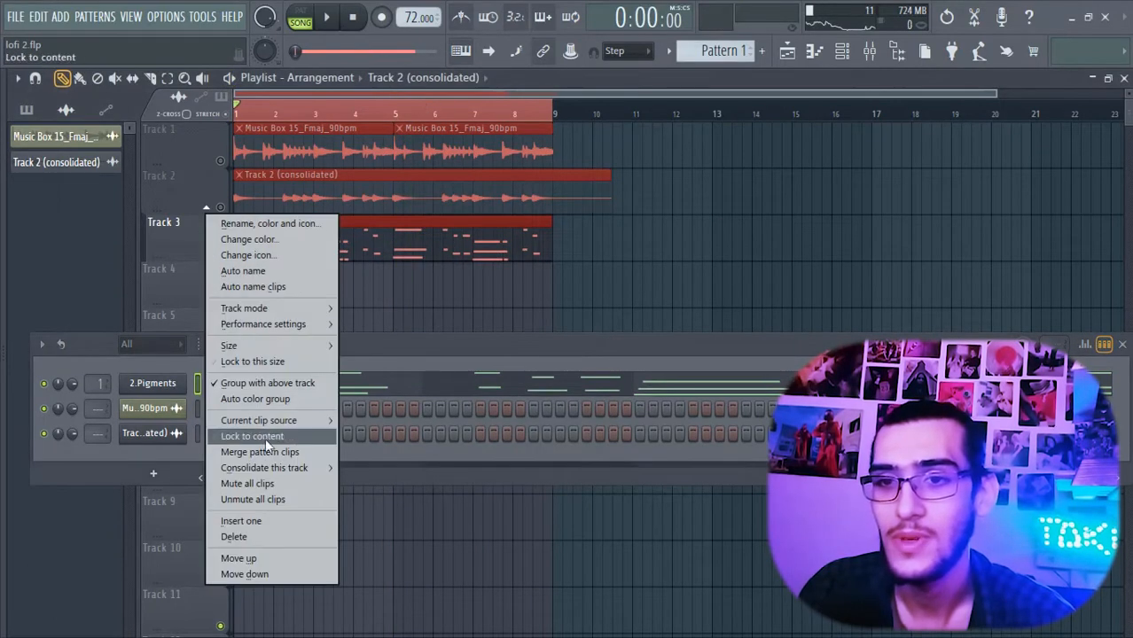
pyautogui.moveTo(259, 468)
pyautogui.click(376, 468)
pyautogui.click(690, 549)
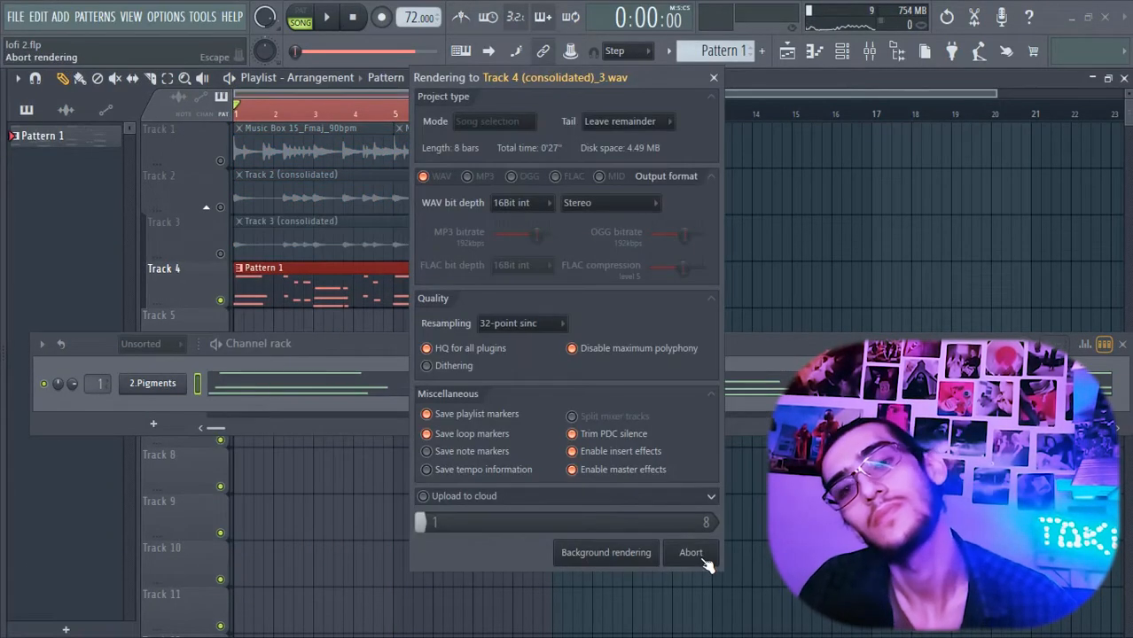
# Show all channels in the channel rack and shorten the long Pigments chord notes in the piano roll.
pyautogui.click(175, 345)
pyautogui.click(181, 363)
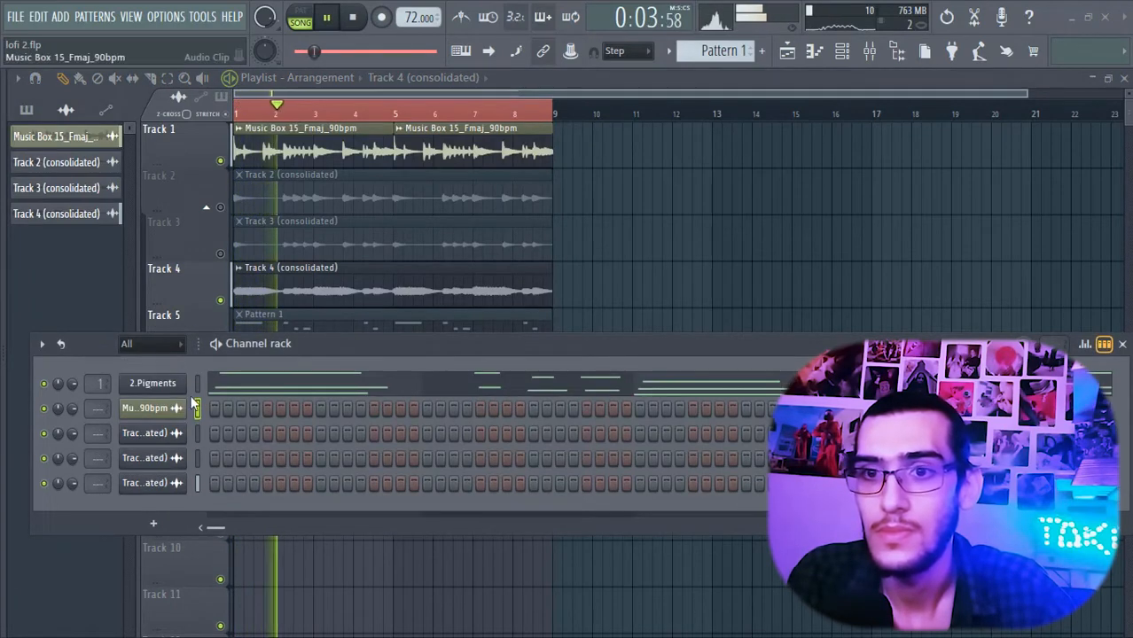
pyautogui.click(279, 387)
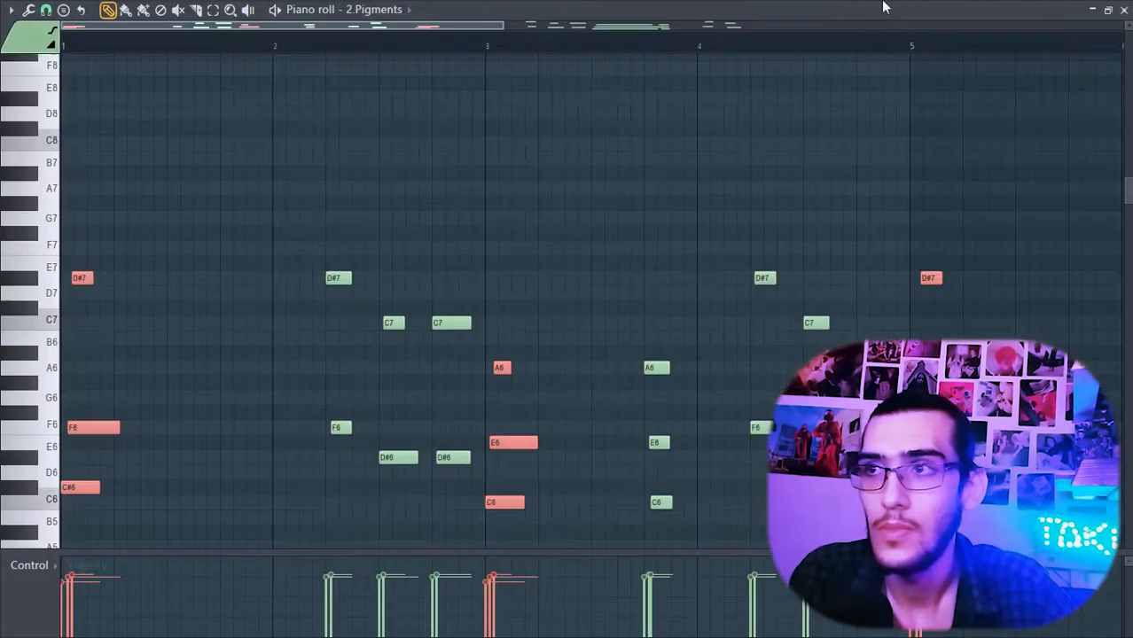
pyautogui.click(1124, 8)
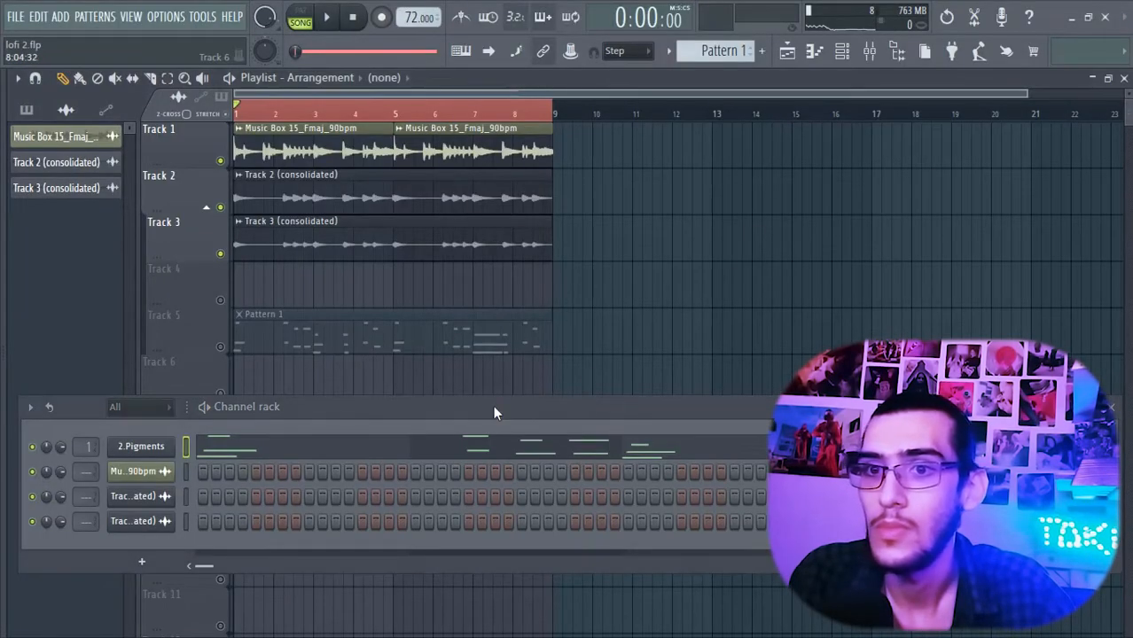
# Unmute Track 5 and its Pattern 1 clip, and play it together with the other tracks.
pyautogui.click(221, 346)
pyautogui.click(222, 347)
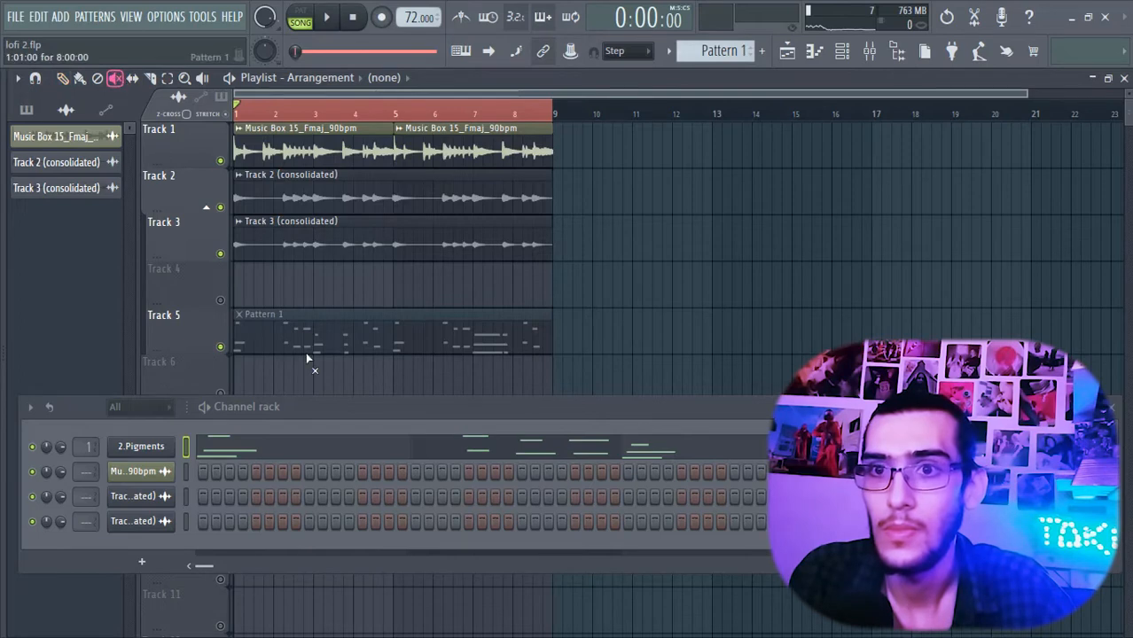
pyautogui.press('space')
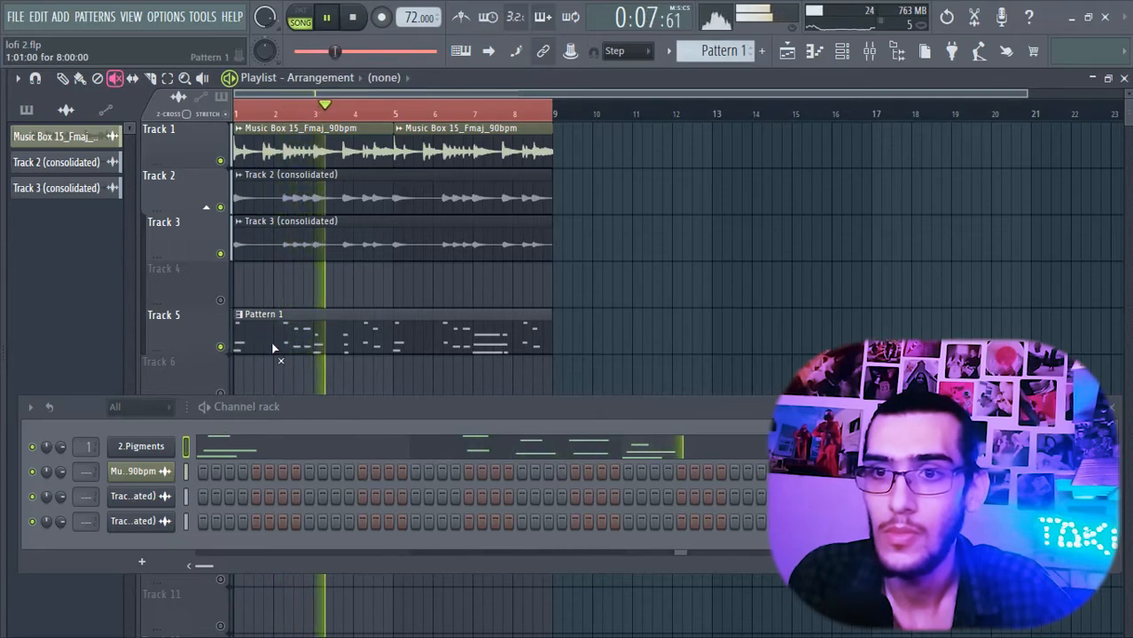
pyautogui.press('space')
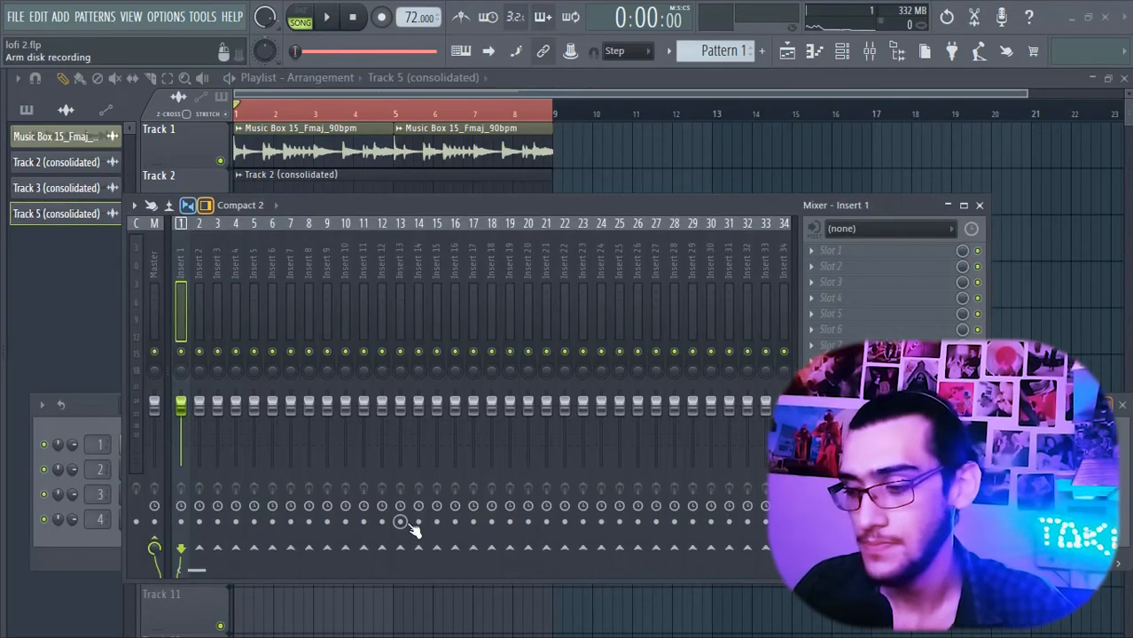
# Load the SketchCassette II effect on mixer Insert 1, play the song through it and move its window off the playlist.
pyautogui.click(889, 256)
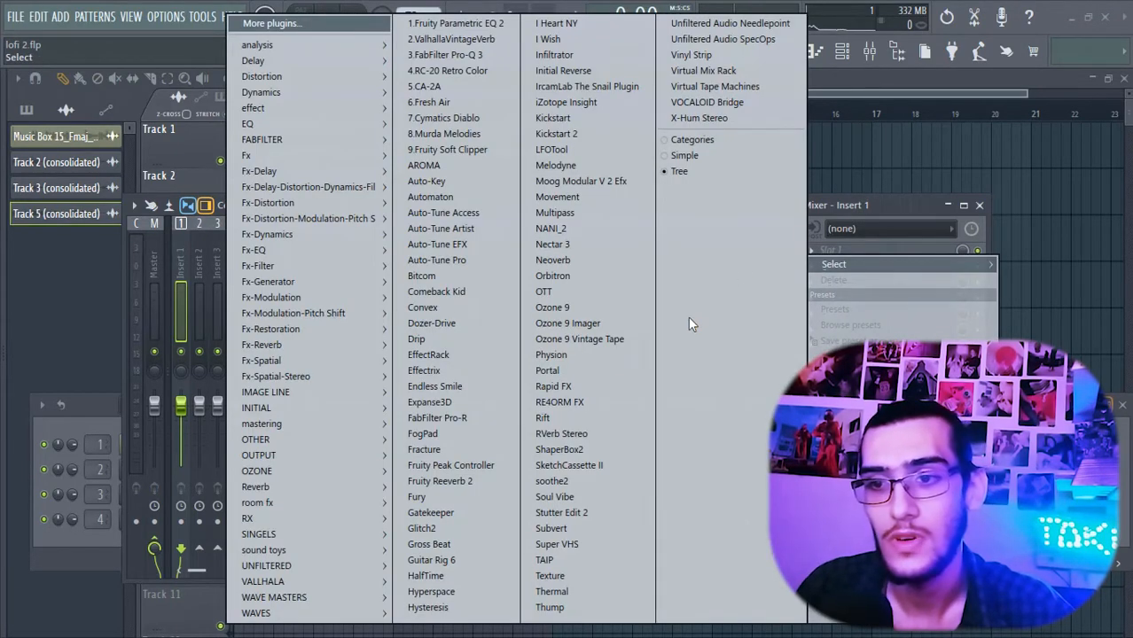
pyautogui.click(593, 471)
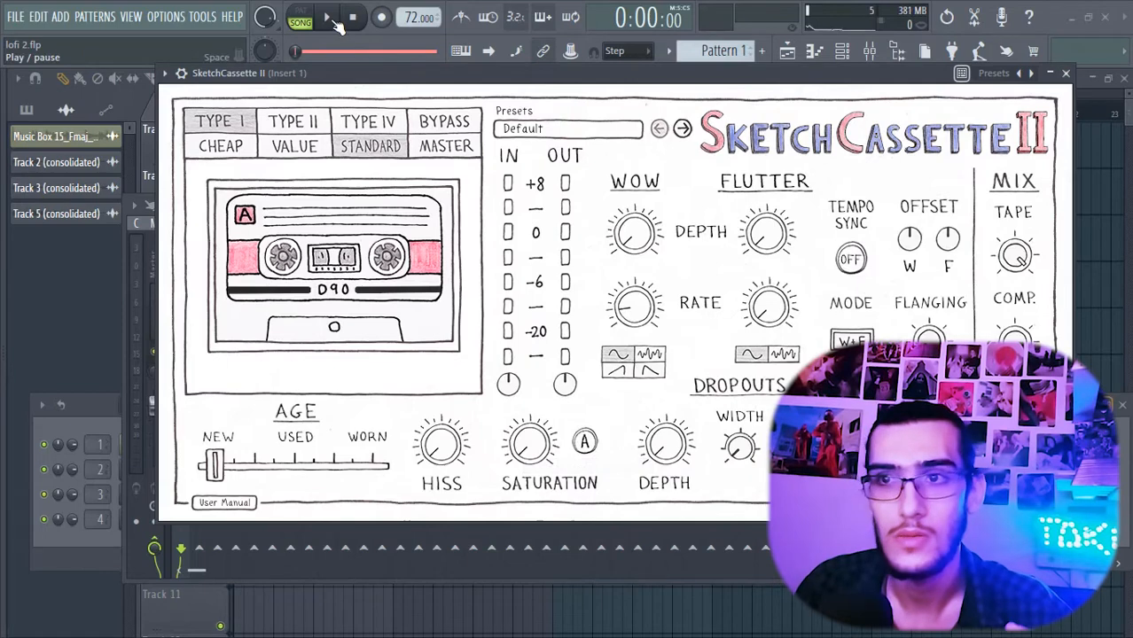
pyautogui.click(330, 19)
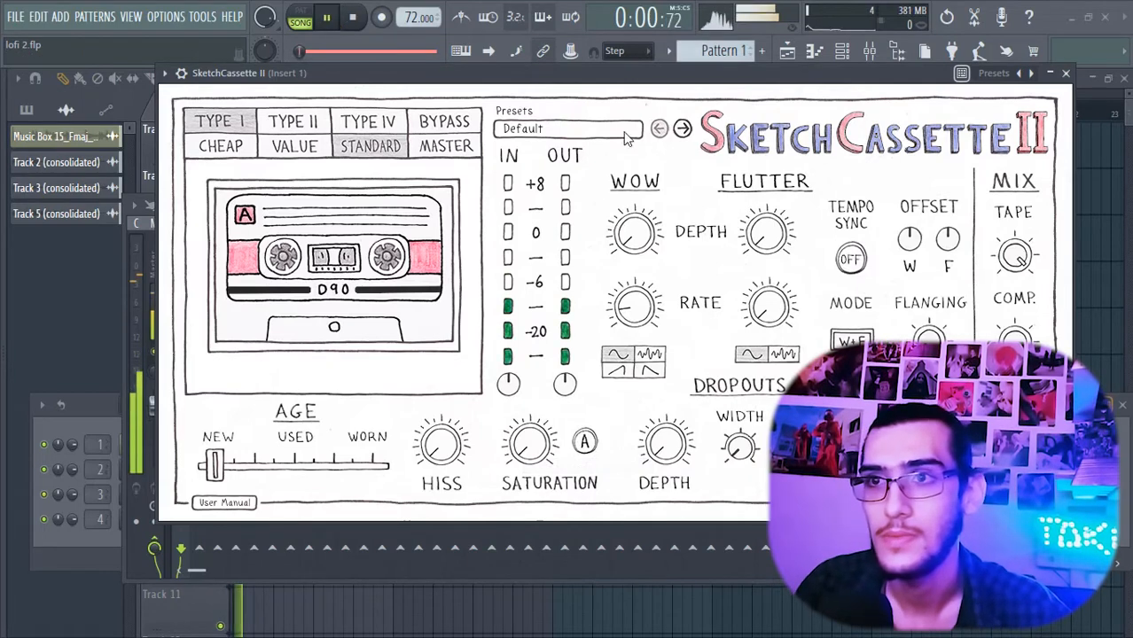
pyautogui.moveTo(659, 83); pyautogui.dragTo(671, 336)
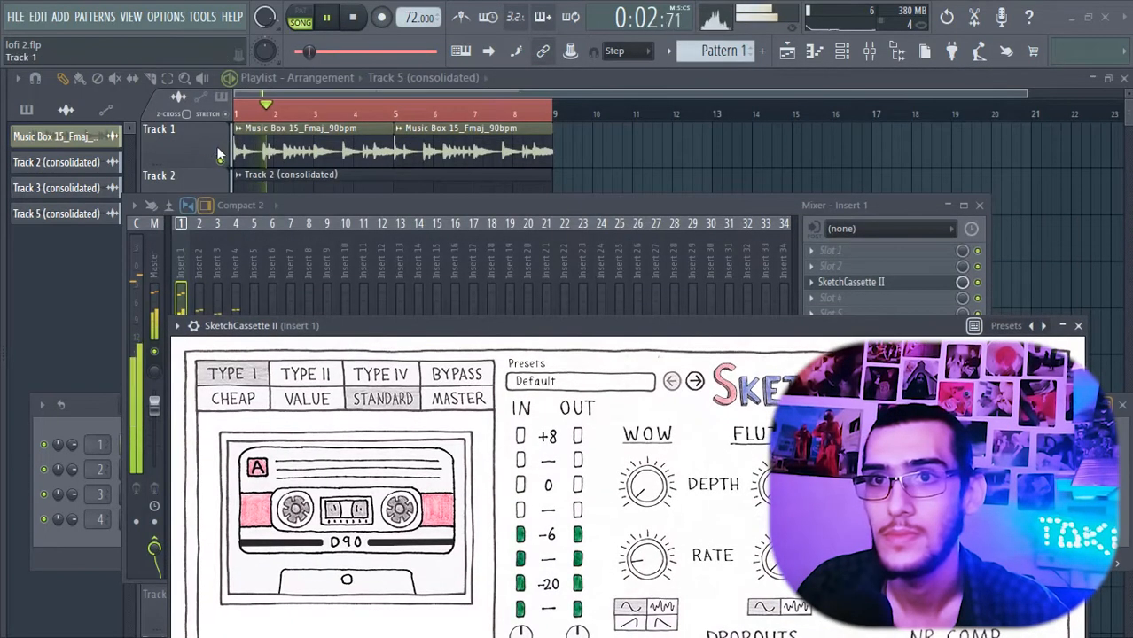
# Choose the A Little Aged preset in SketchCassette II on Insert 1, close the plugin window and stop playback.
pyautogui.moveTo(474, 332); pyautogui.dragTo(389, 134)
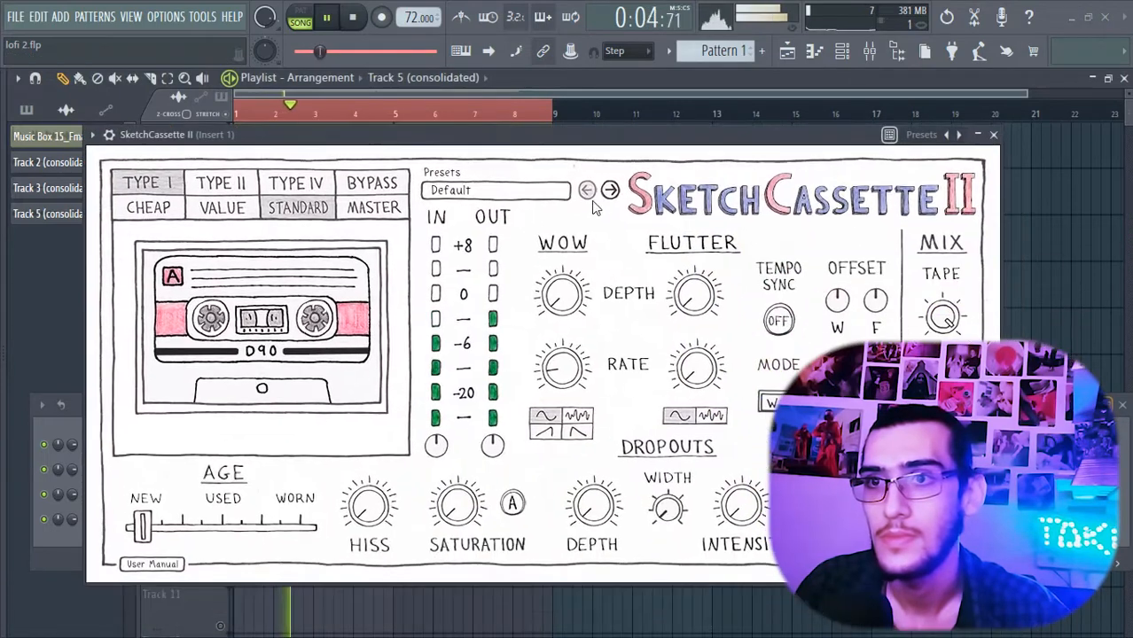
pyautogui.click(610, 191)
pyautogui.click(610, 190)
pyautogui.click(610, 190)
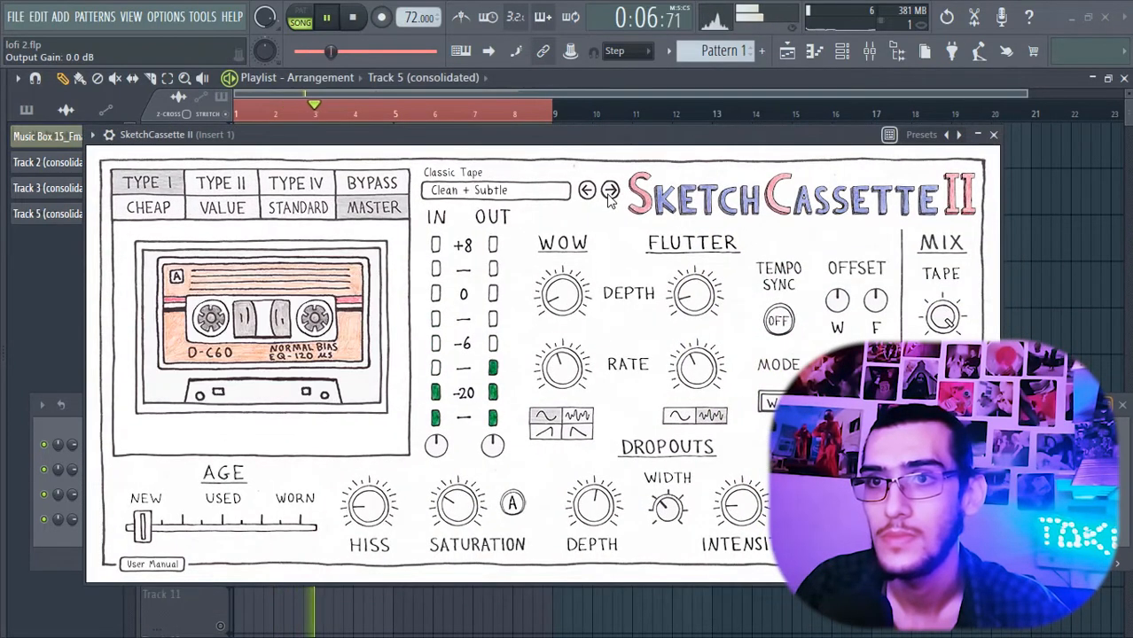
pyautogui.click(611, 190)
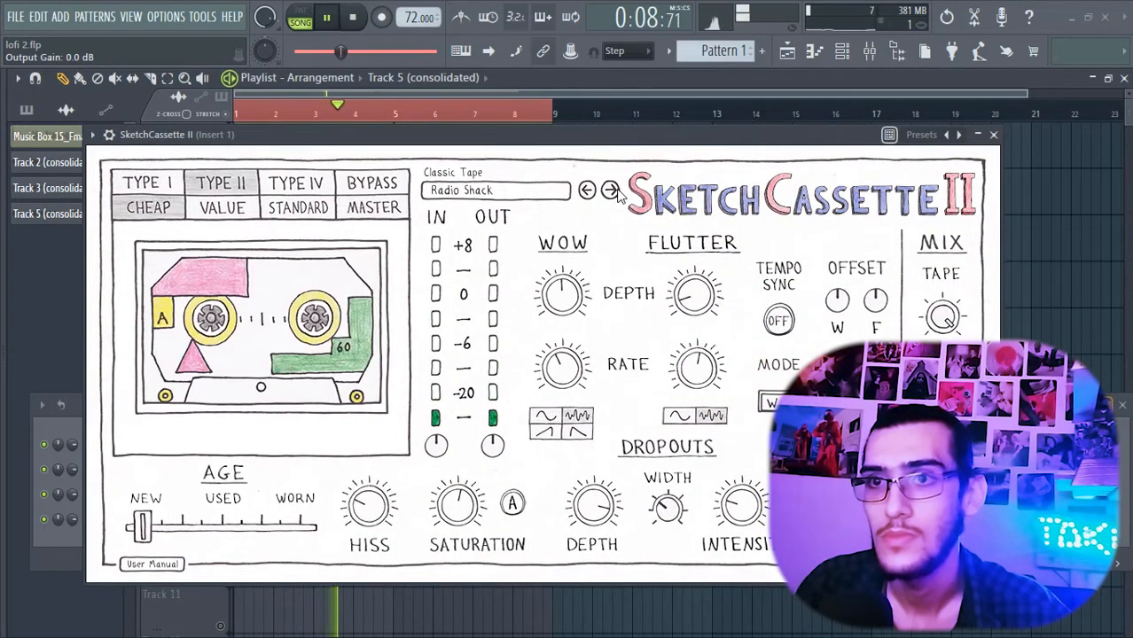
pyautogui.click(610, 191)
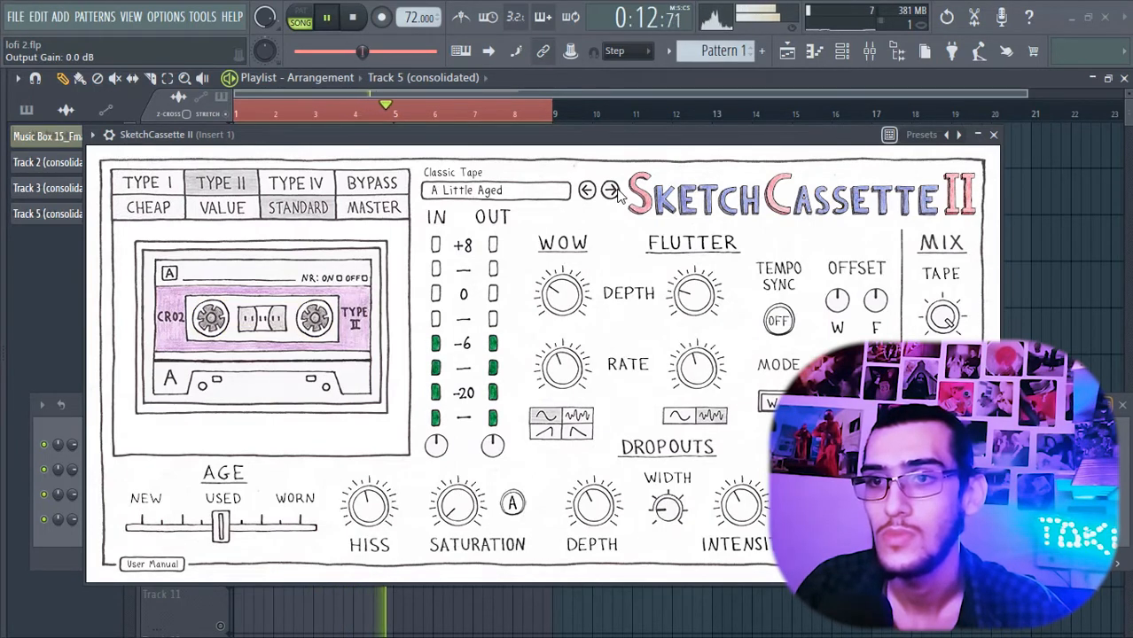
pyautogui.click(994, 134)
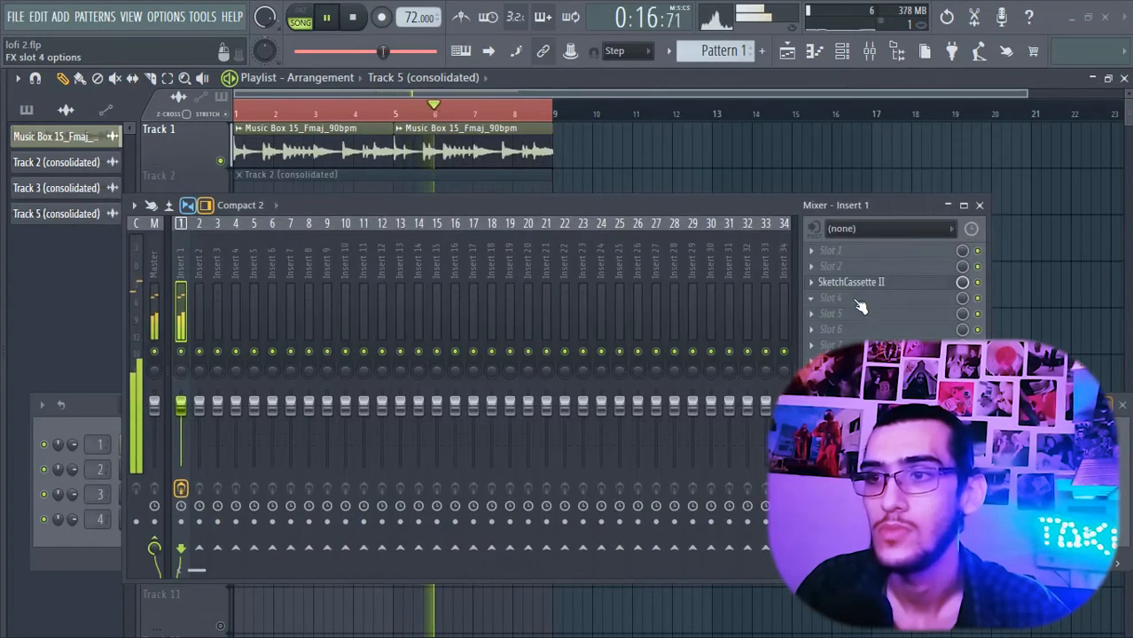
pyautogui.press('space')
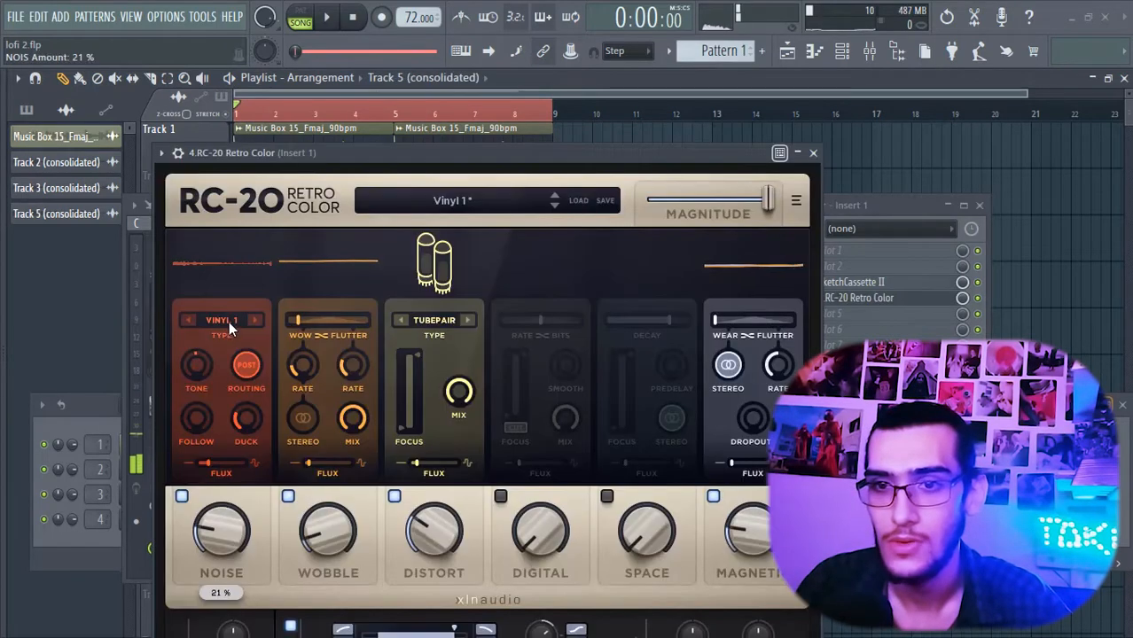
# Set RC-20 Retro Color's noise to Vinyl 2 at 24 % and wobble to 10 %, enable Space during playback, and close it.
pyautogui.click(217, 320)
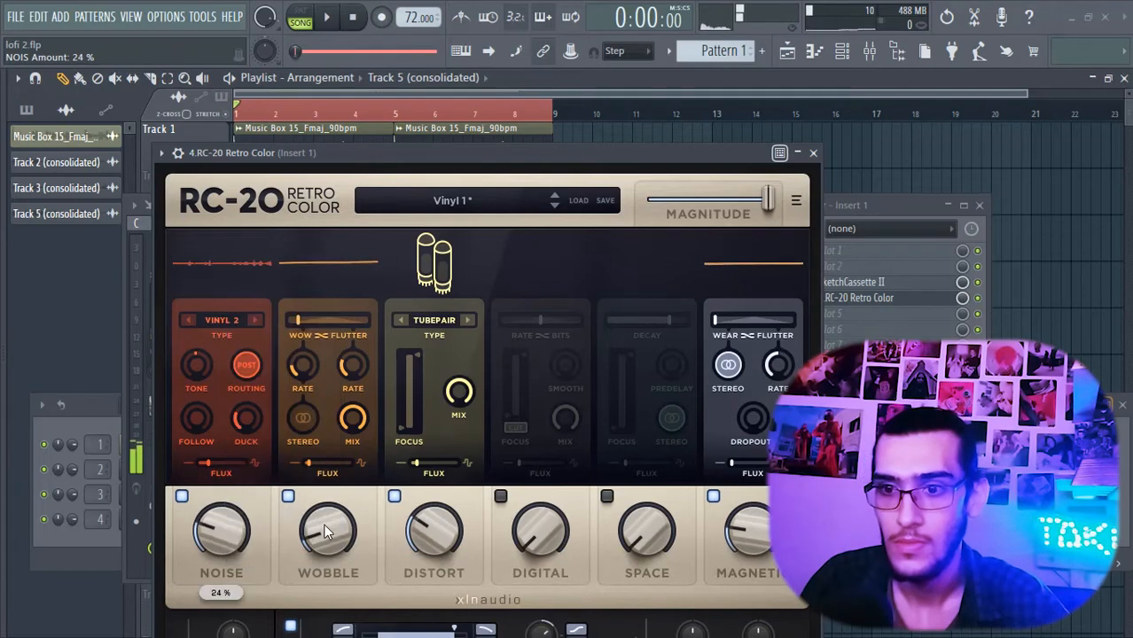
pyautogui.click(325, 526)
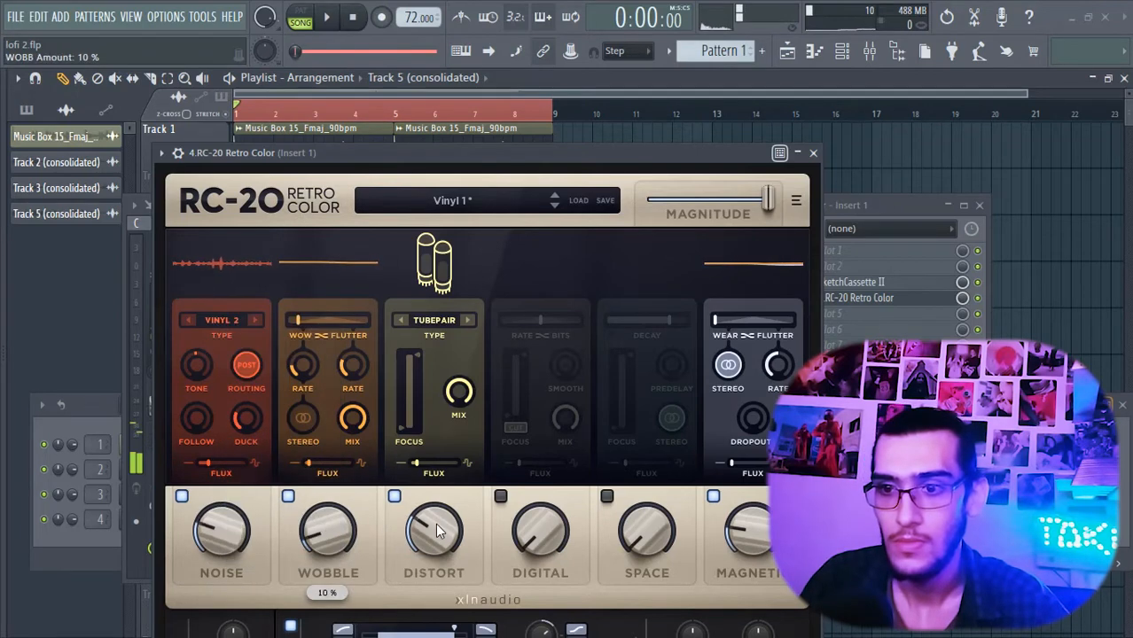
pyautogui.press('space')
pyautogui.click(606, 496)
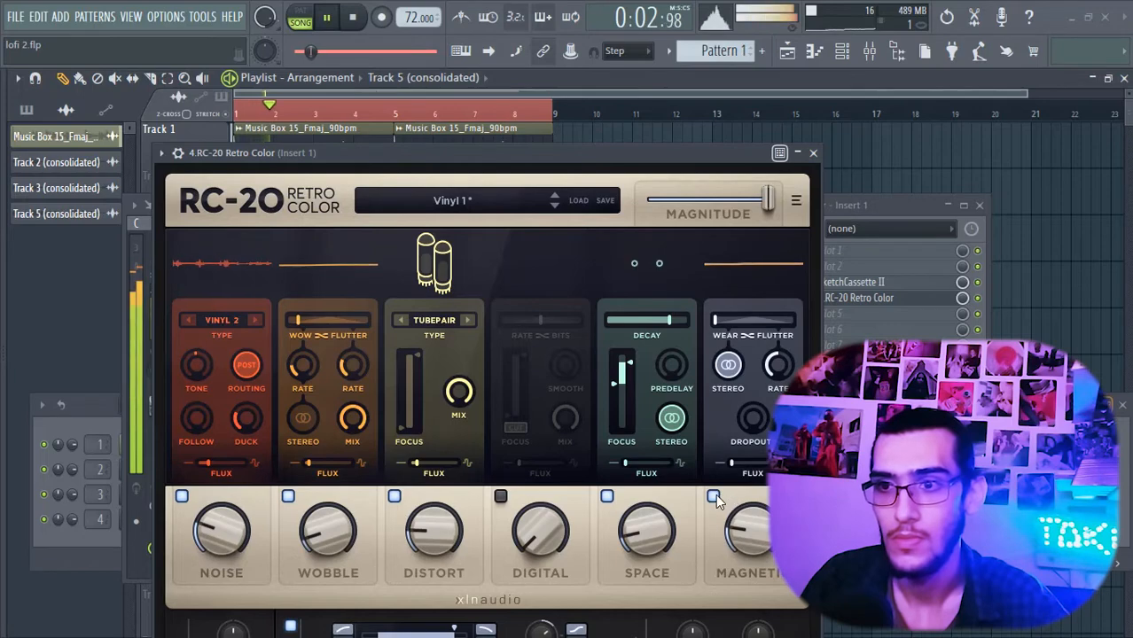
pyautogui.click(813, 152)
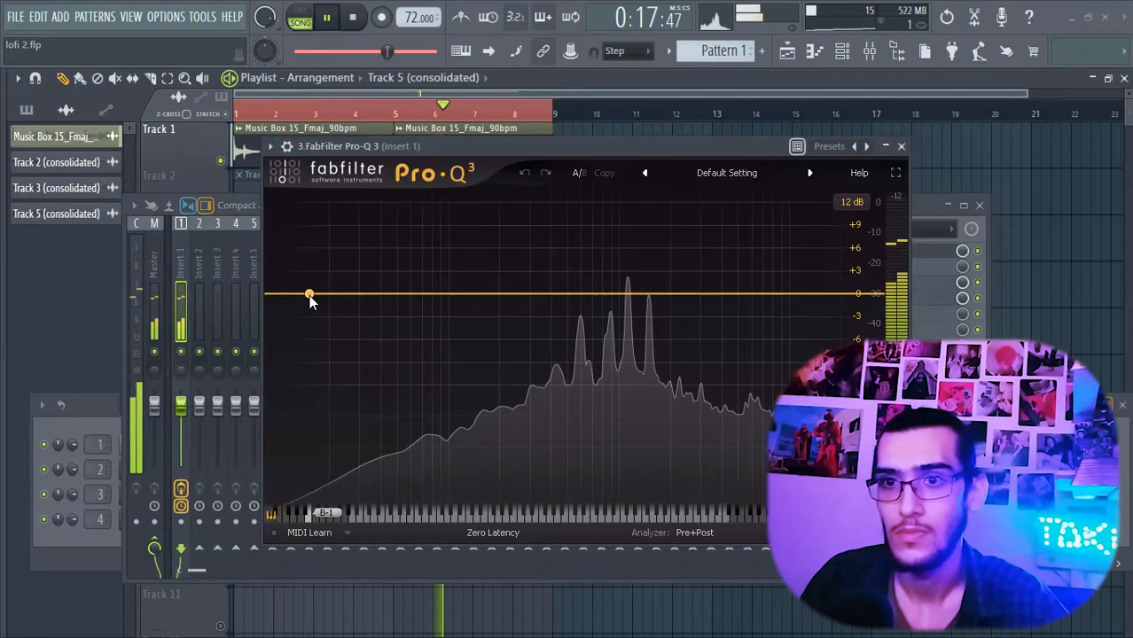
# In Pro-Q 3 on Insert 1, add a low cut near 149 Hz and a dynamic bell at about 1358 Hz with Q 2.608.
pyautogui.moveTo(309, 296); pyautogui.dragTo(486, 294)
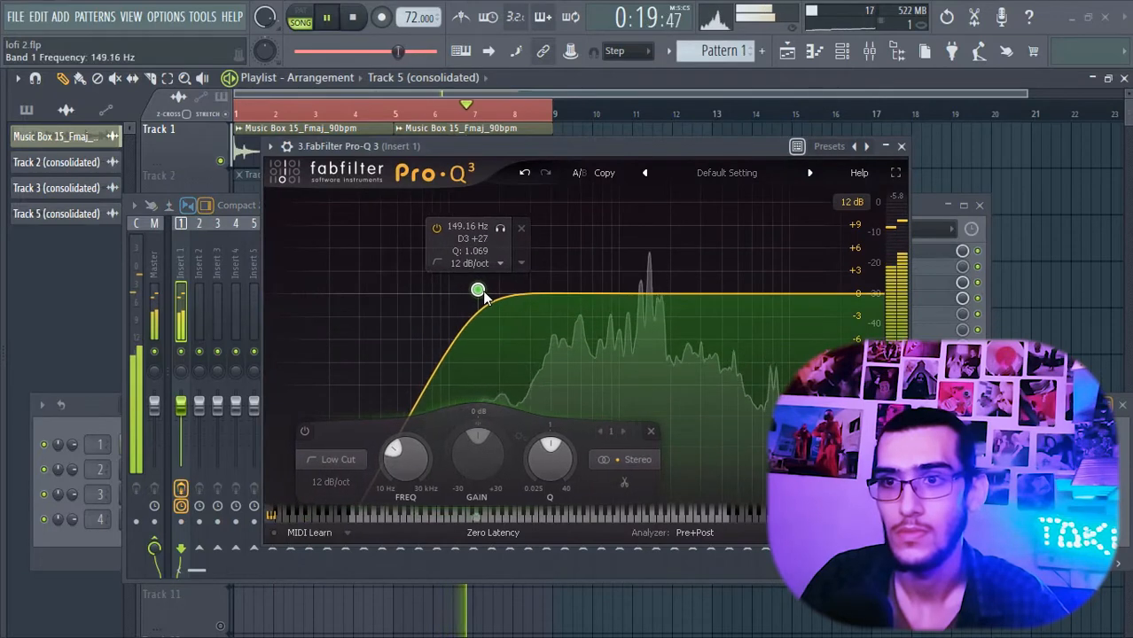
pyautogui.moveTo(643, 293); pyautogui.dragTo(641, 301)
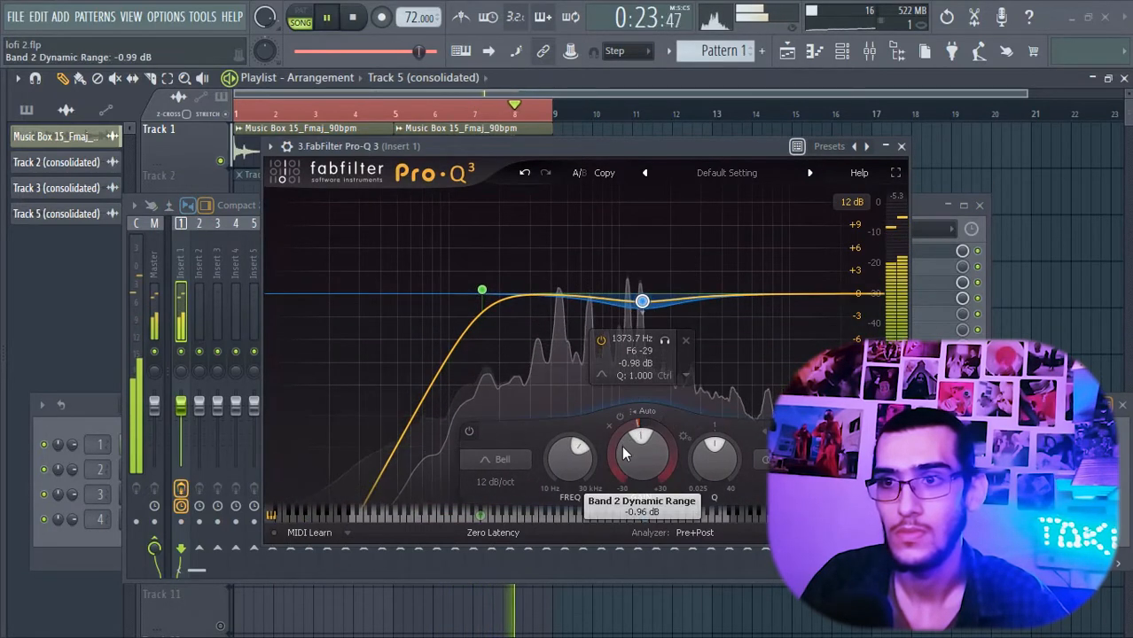
pyautogui.moveTo(641, 301); pyautogui.dragTo(643, 312)
pyautogui.moveTo(698, 447); pyautogui.dragTo(691, 429)
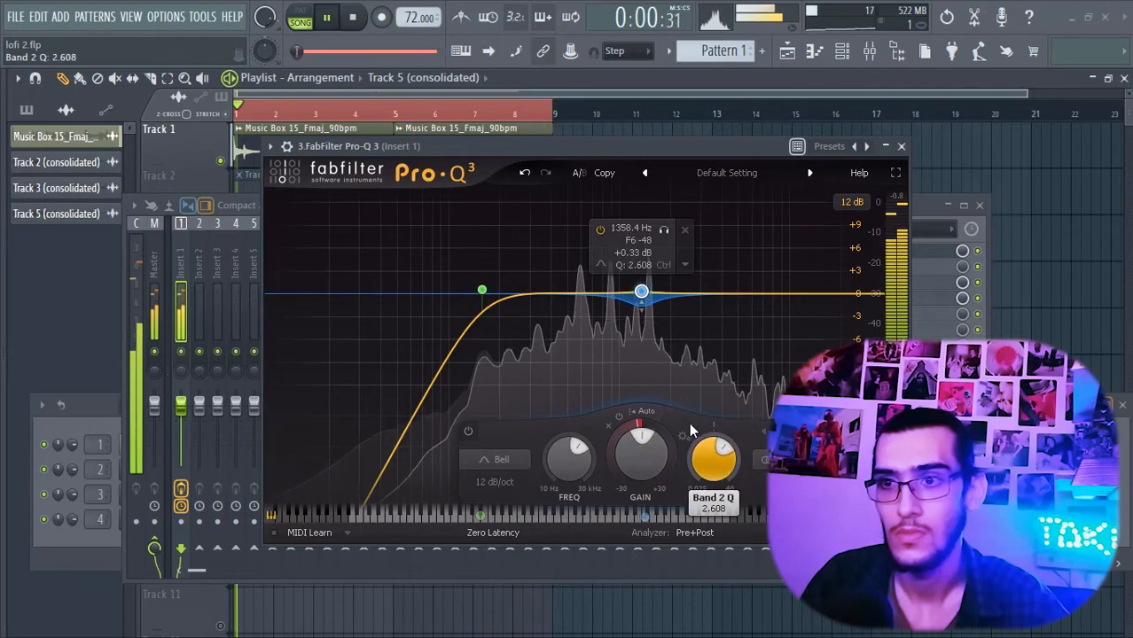
# Add a slight bell cut at about 409 Hz and a 96 dB/oct high cut at the upper end of the Insert 1 EQ.
pyautogui.click(551, 293)
pyautogui.moveTo(551, 296); pyautogui.dragTo(553, 303)
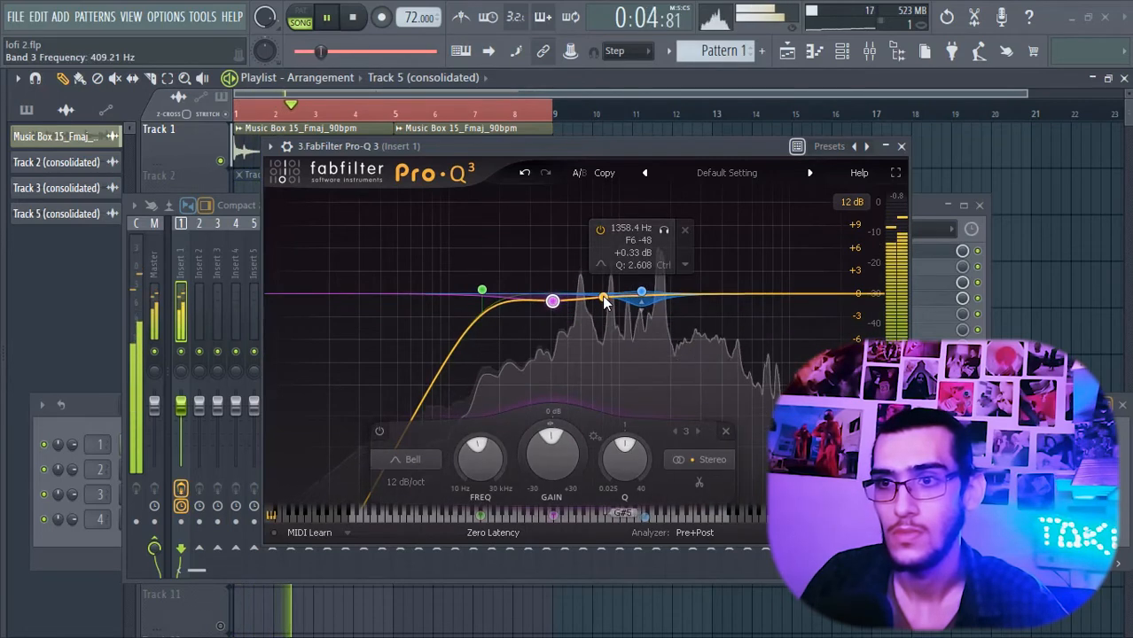
pyautogui.click(872, 295)
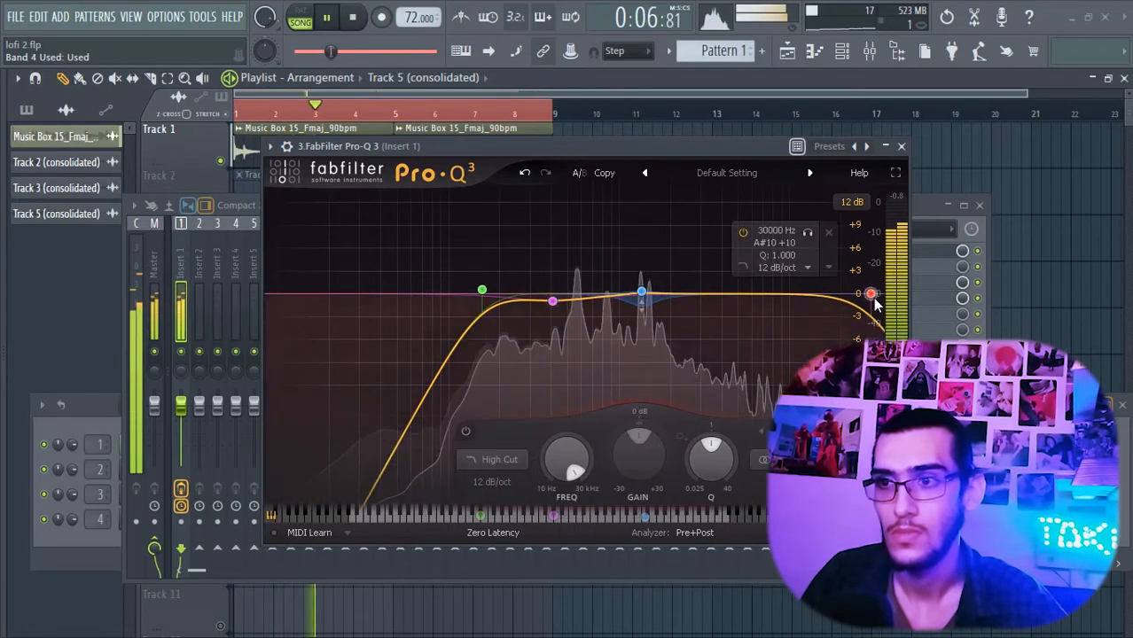
pyautogui.click(530, 482)
pyautogui.click(549, 467)
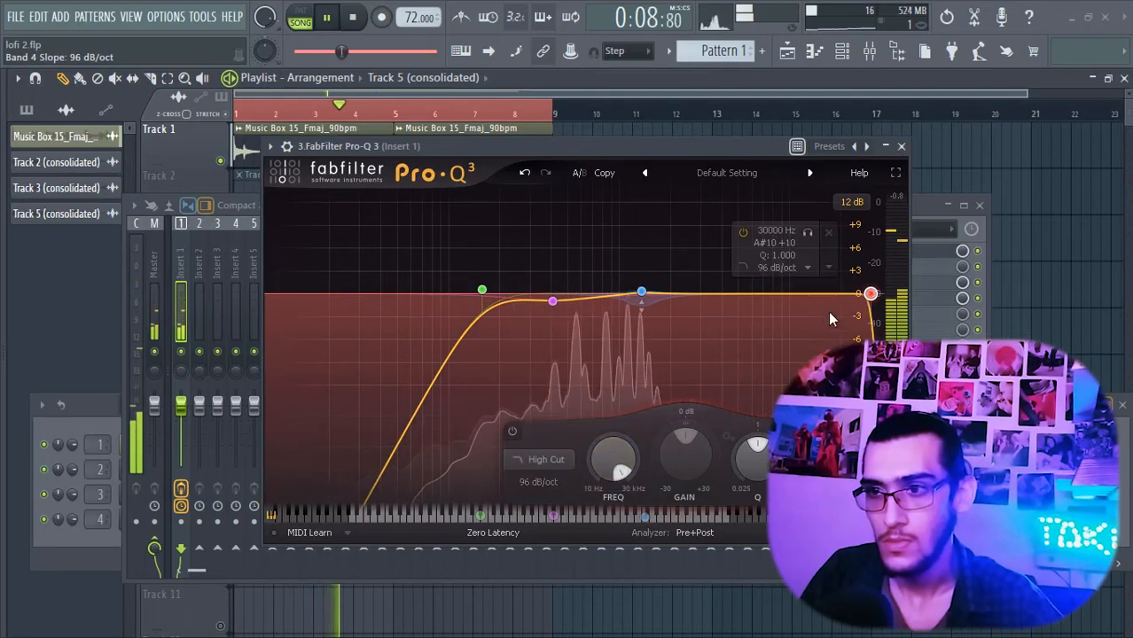
pyautogui.moveTo(871, 295); pyautogui.dragTo(849, 301)
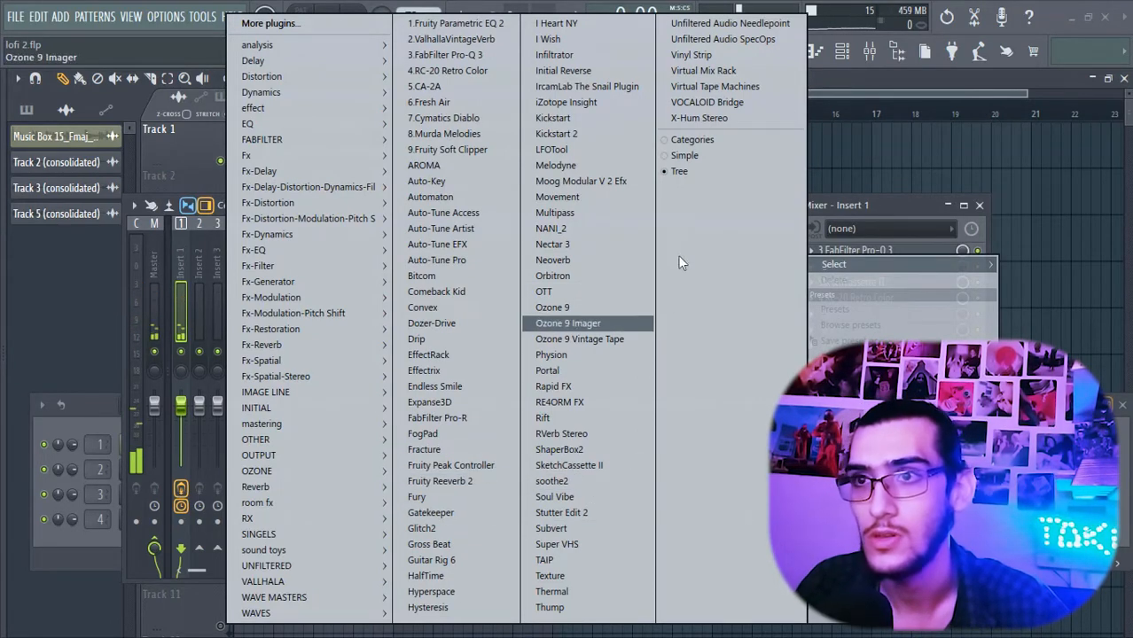
# Load ShaperBox2 on Insert 1, add its Time shaper and place nodes near the start of the time curve.
pyautogui.click(588, 452)
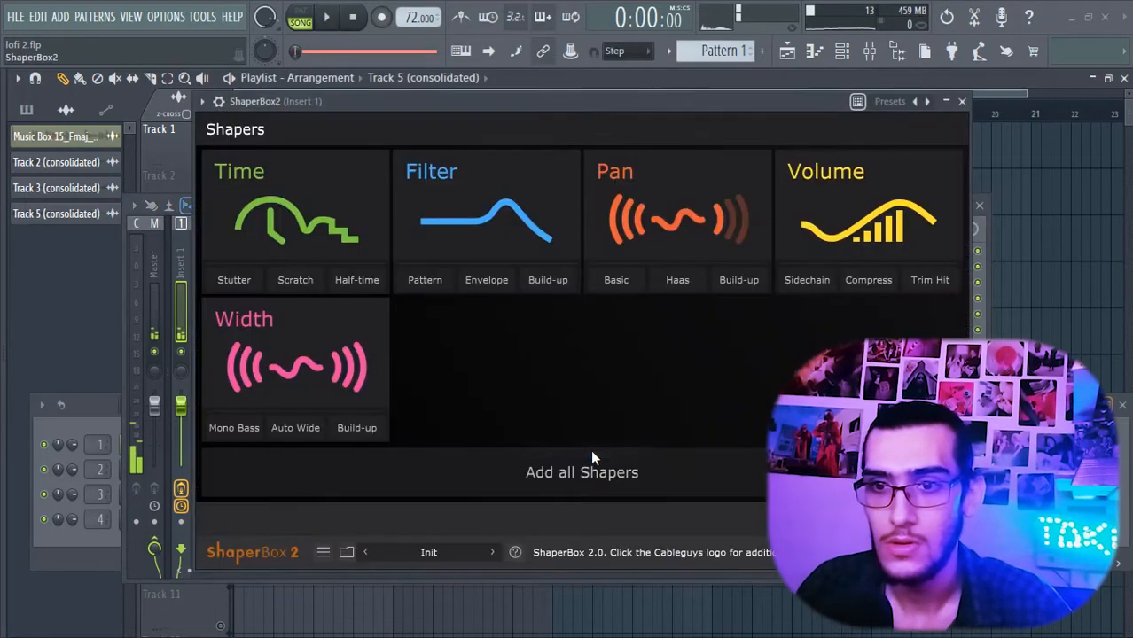
pyautogui.click(364, 261)
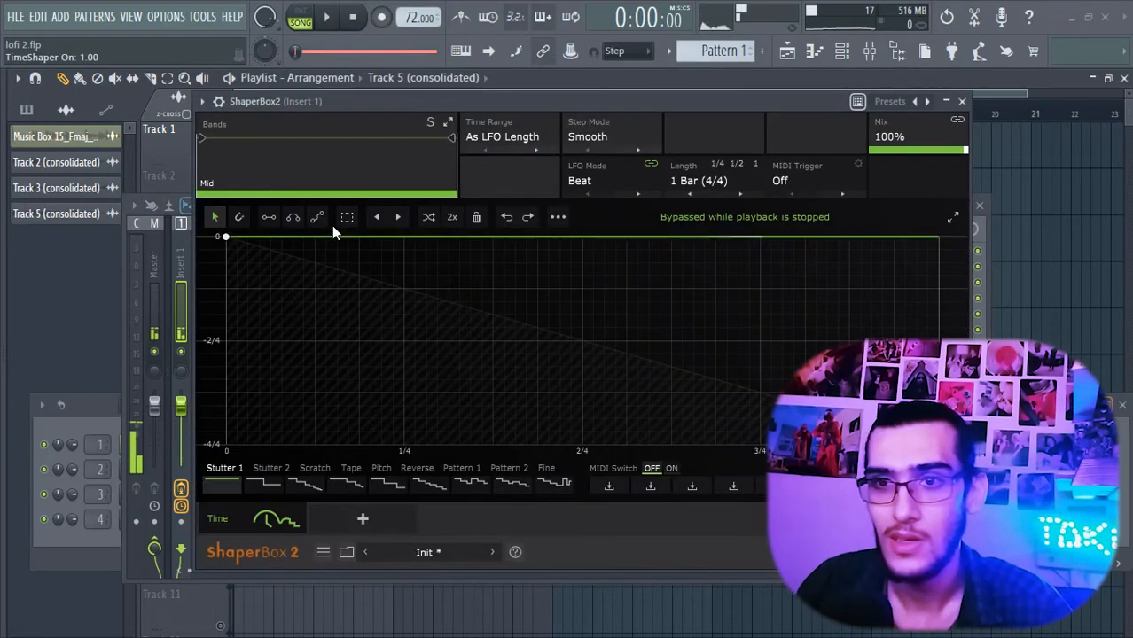
pyautogui.click(302, 237)
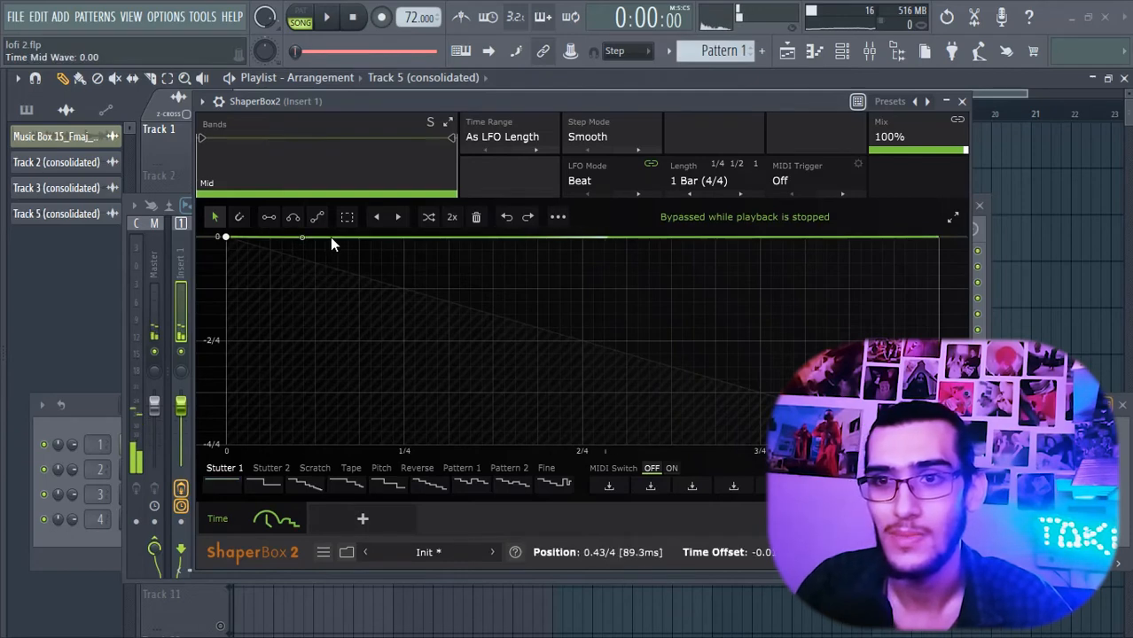
pyautogui.click(331, 236)
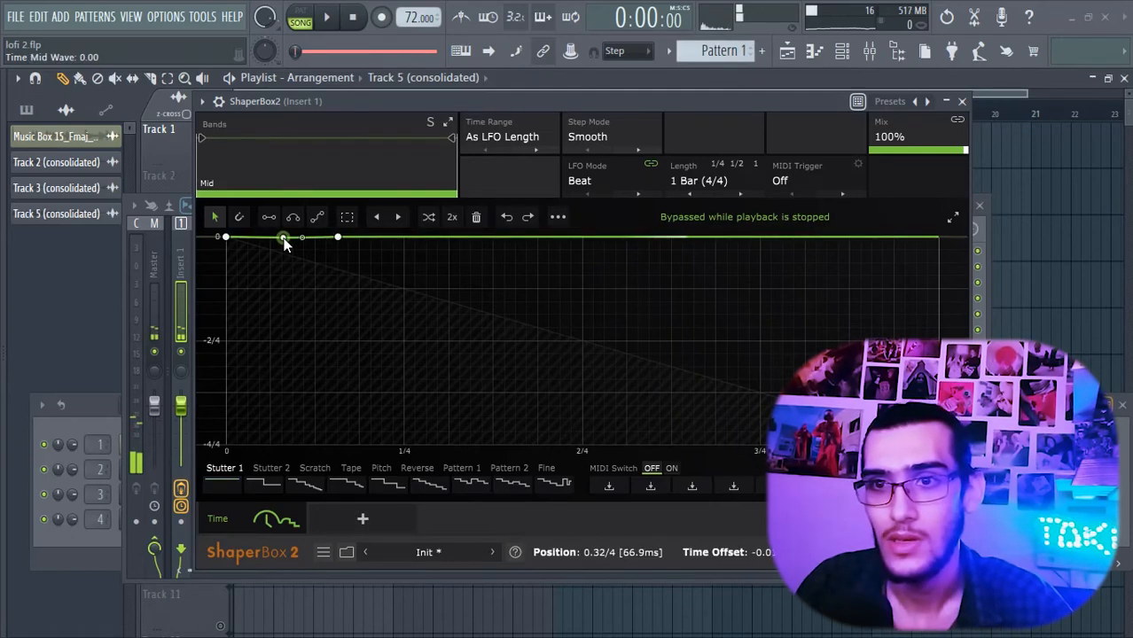
# Play the song and shift the time curve's added nodes toward the first quarter of the bar.
pyautogui.press('space')
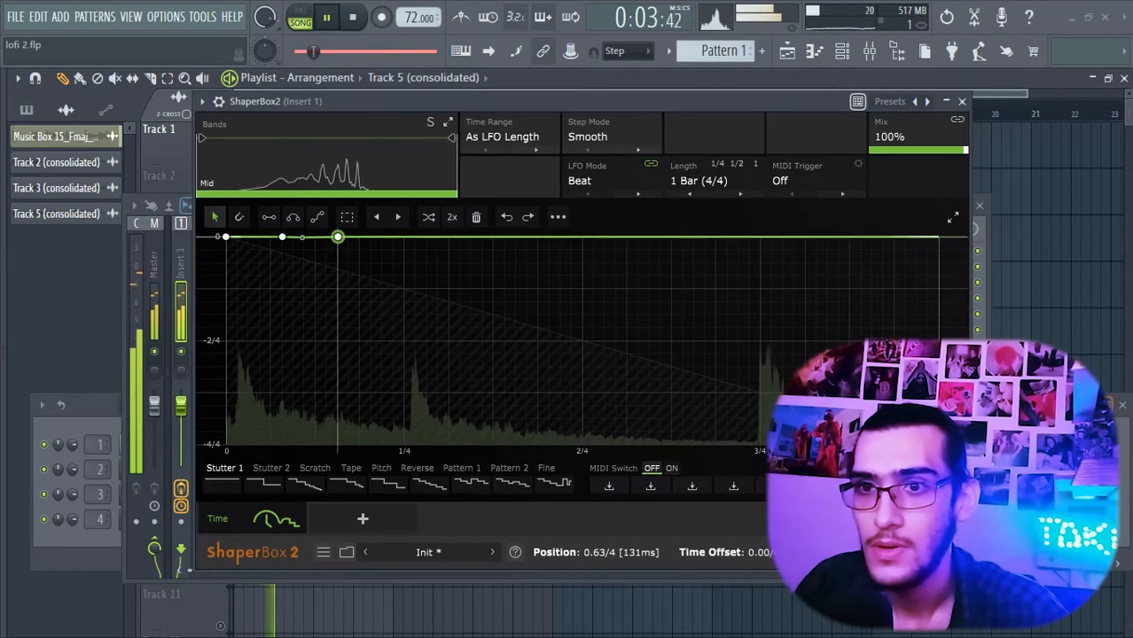
pyautogui.moveTo(338, 237); pyautogui.dragTo(399, 236)
pyautogui.moveTo(302, 238); pyautogui.dragTo(363, 237)
pyautogui.moveTo(283, 236); pyautogui.dragTo(337, 236)
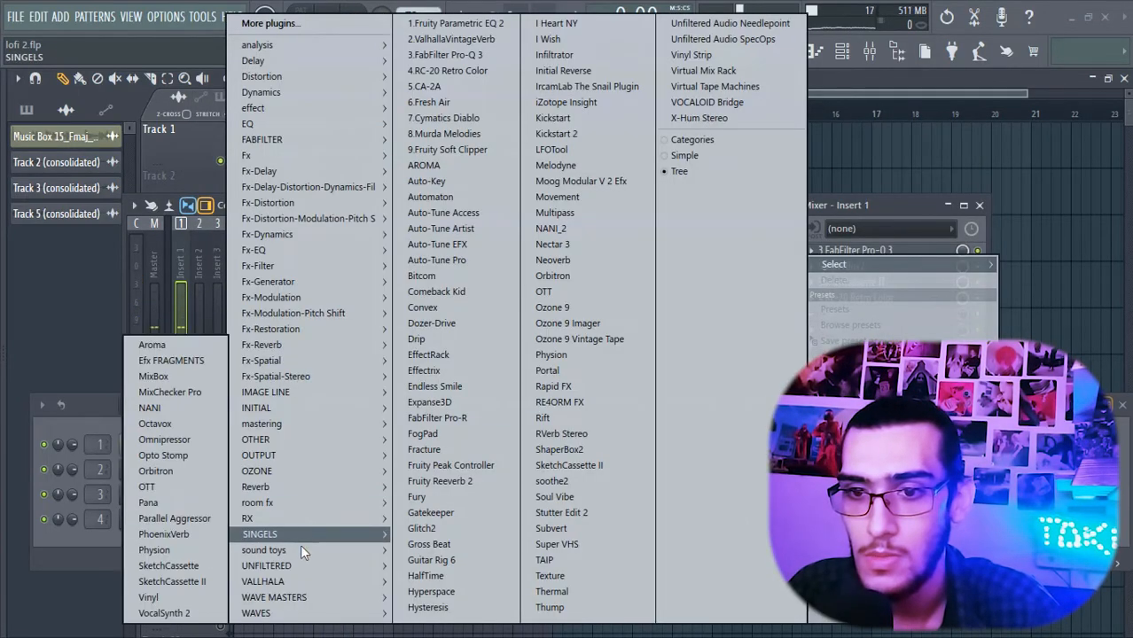
# Load ValhallaDelay on Insert 1, sync its delay to a 1/8 note and lower the mix while the song plays.
pyautogui.moveTo(297, 552)
pyautogui.click(162, 562)
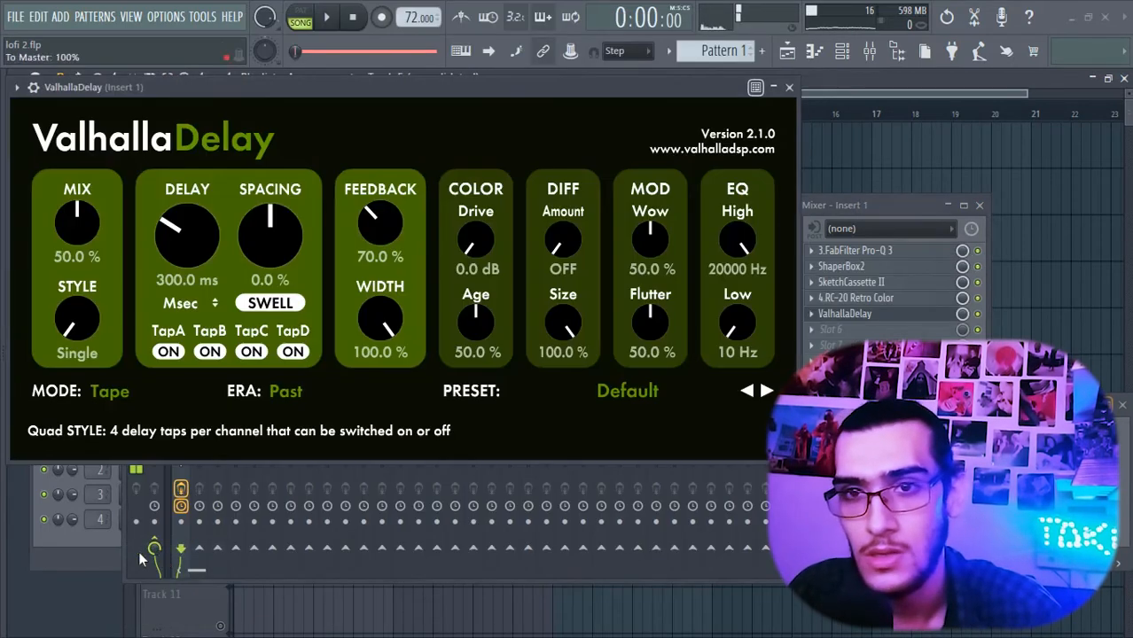
pyautogui.click(186, 305)
pyautogui.click(183, 338)
pyautogui.click(326, 18)
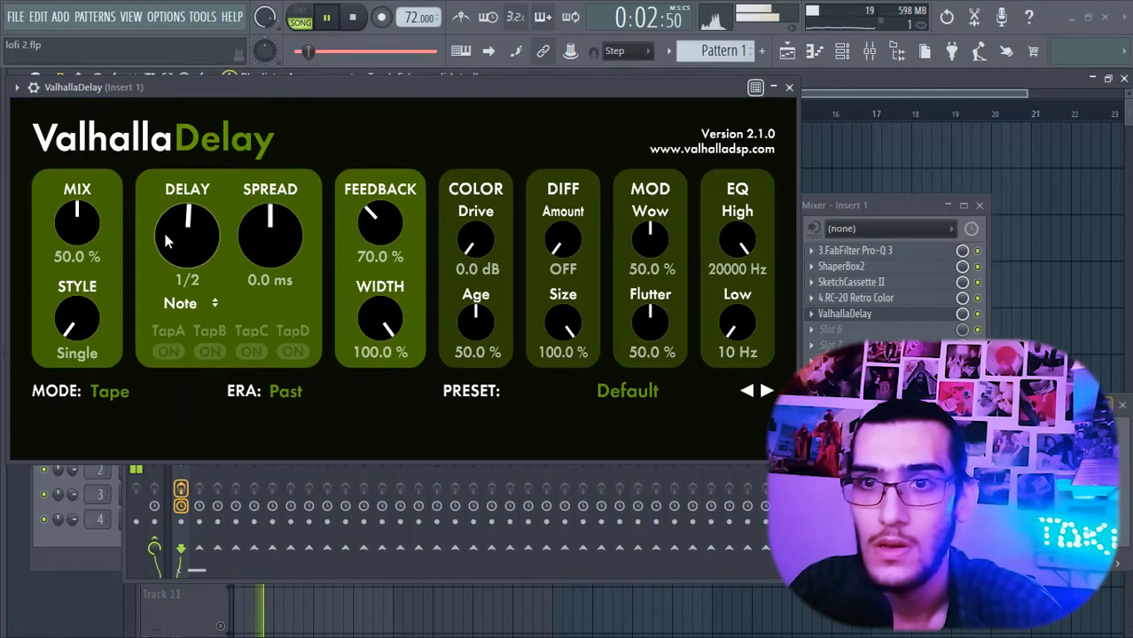
pyautogui.moveTo(215, 259); pyautogui.dragTo(216, 276)
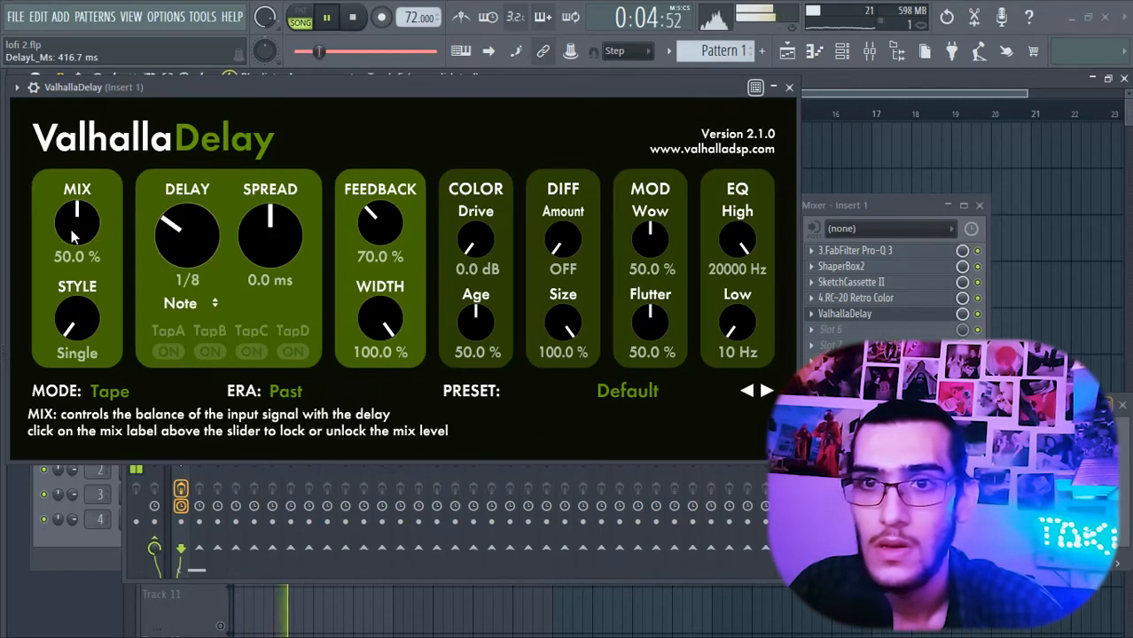
pyautogui.moveTo(71, 230); pyautogui.dragTo(78, 258)
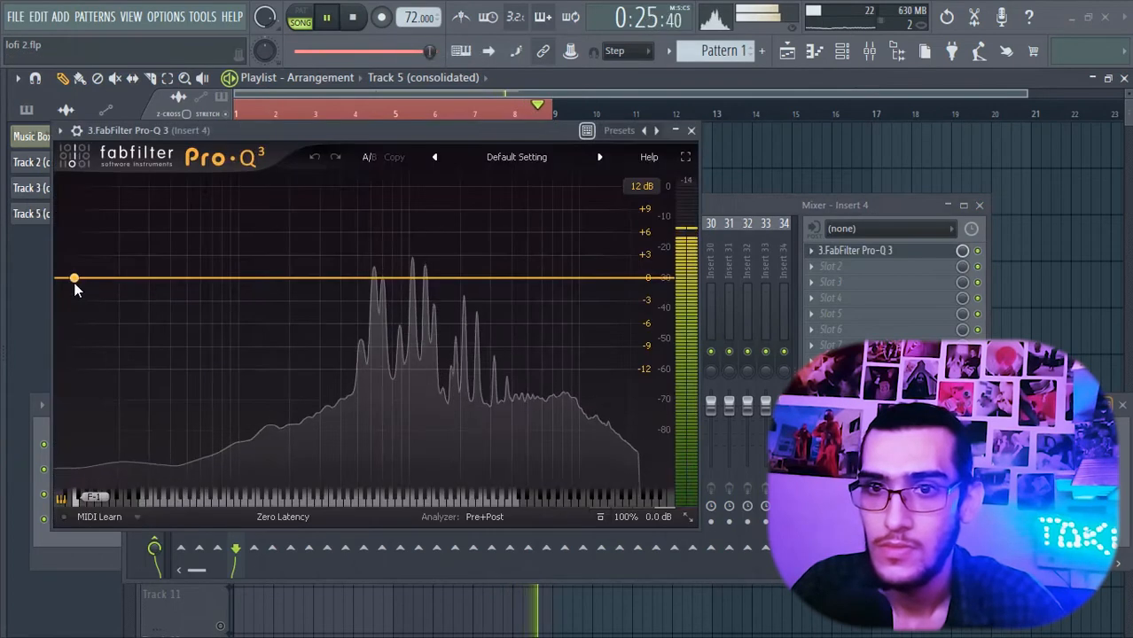
# Add a low cut and a high cut in Pro-Q 3 on Insert 4, adjusting them to isolate a midrange band.
pyautogui.moveTo(76, 278); pyautogui.dragTo(381, 274)
pyautogui.moveTo(654, 280); pyautogui.dragTo(434, 265)
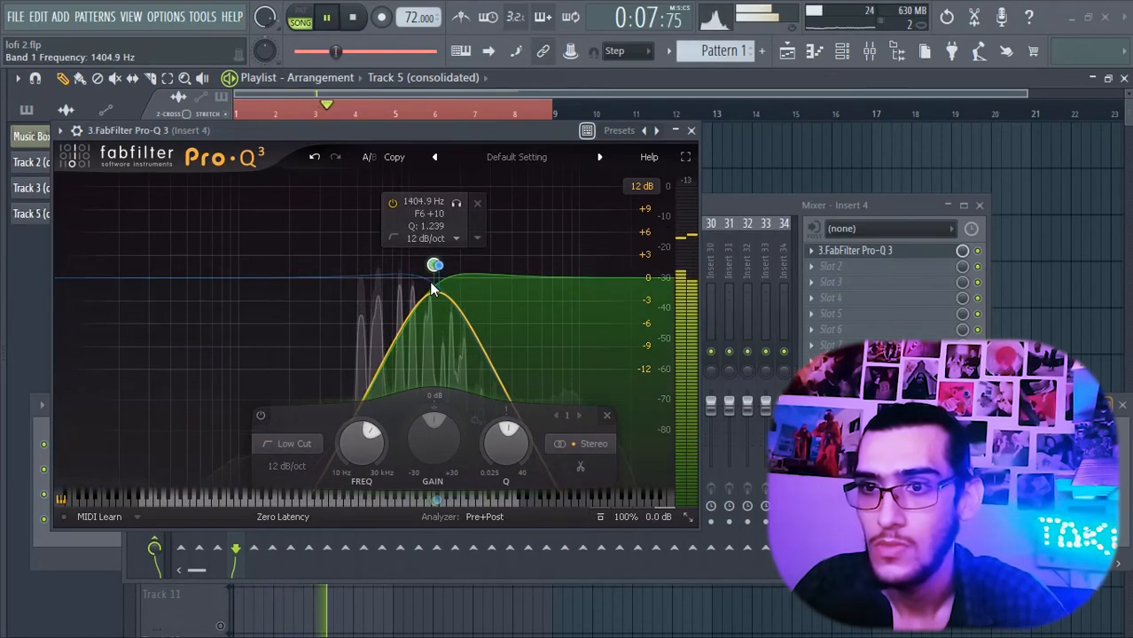
pyautogui.click(438, 268)
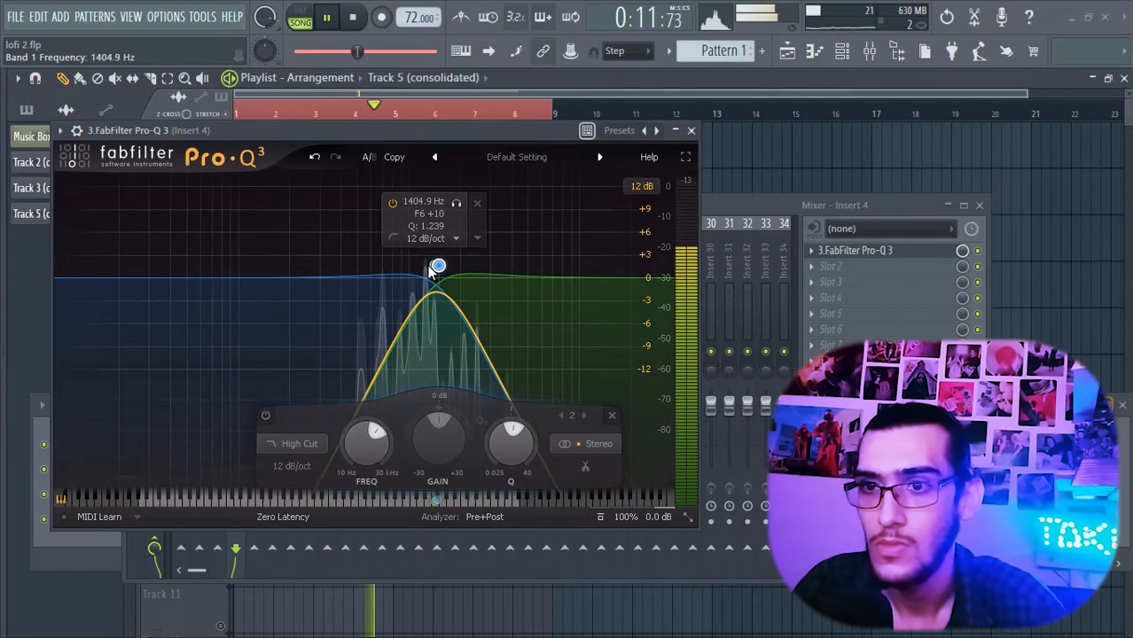
pyautogui.moveTo(437, 268); pyautogui.dragTo(367, 271)
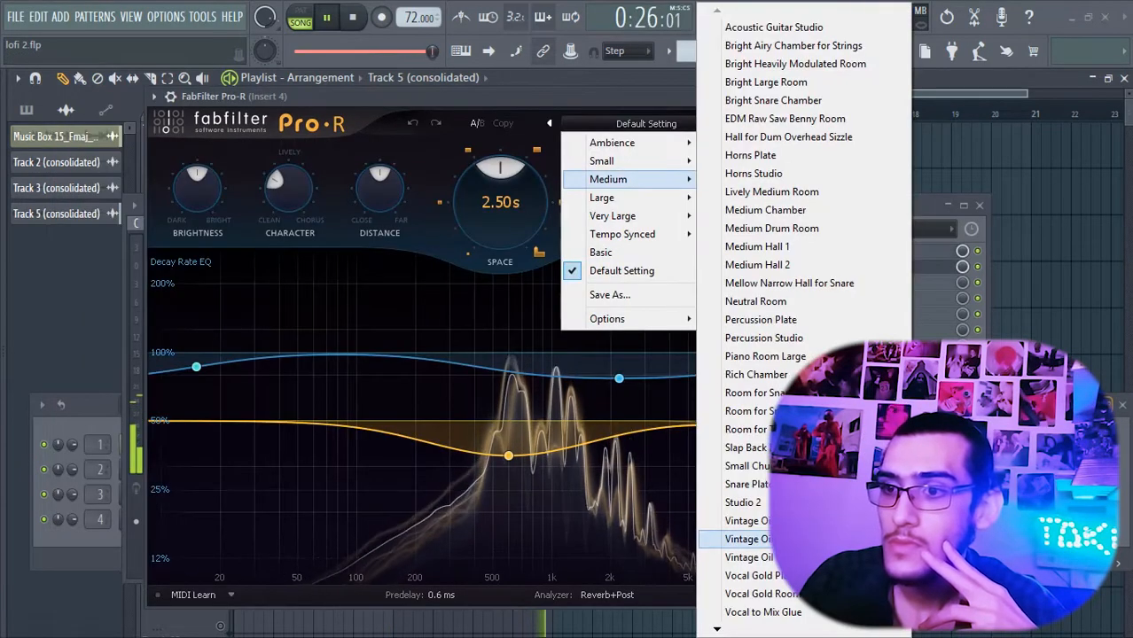
# Apply the Medium preset Vintage Oil Can A to FabFilter Pro-R on Insert 4 and show it in the preset list.
pyautogui.click(745, 520)
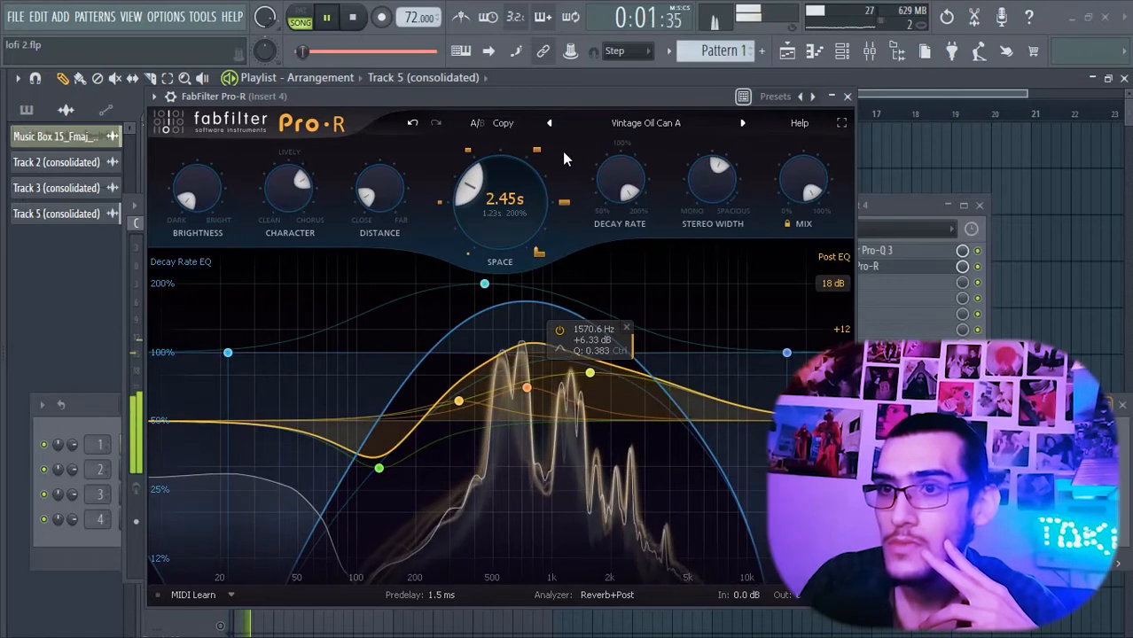
pyautogui.moveTo(511, 222)
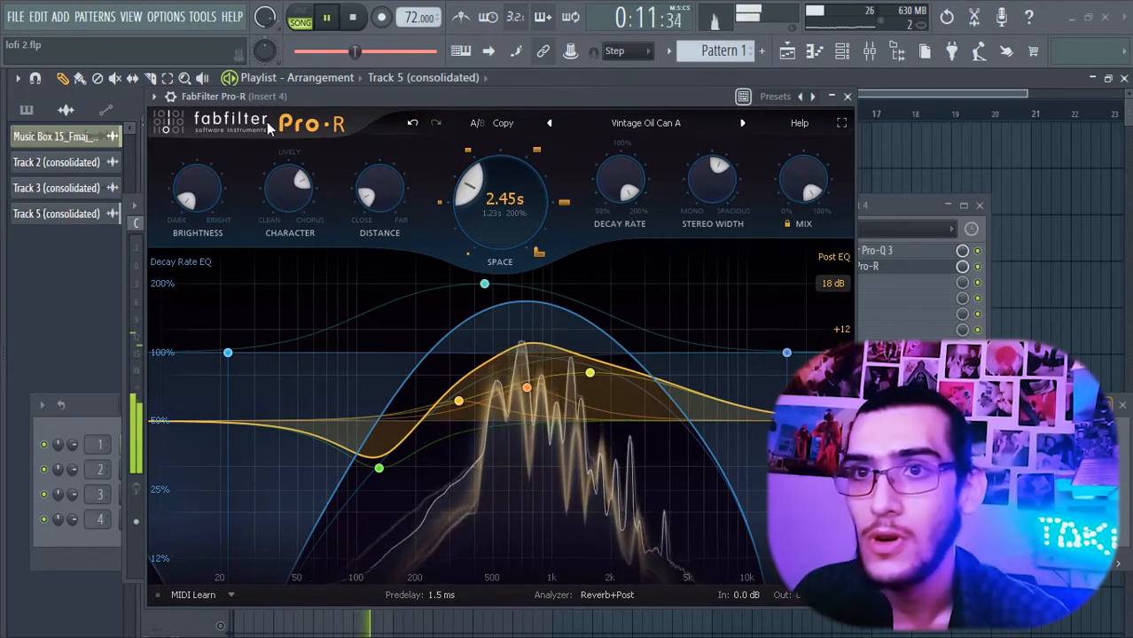
pyautogui.click(642, 124)
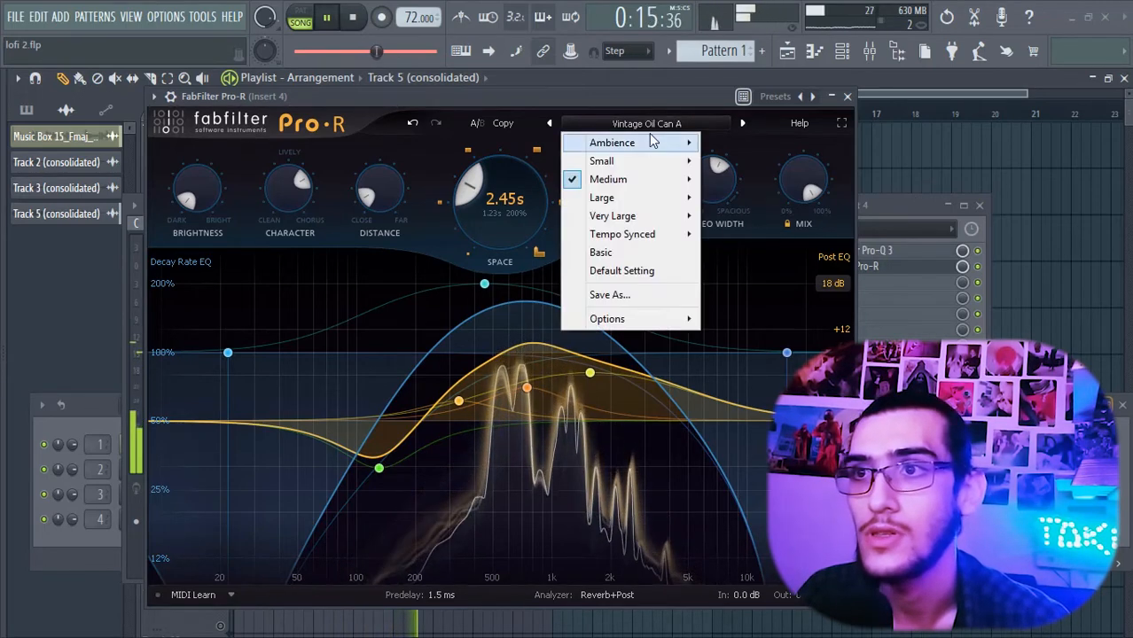
pyautogui.moveTo(644, 179)
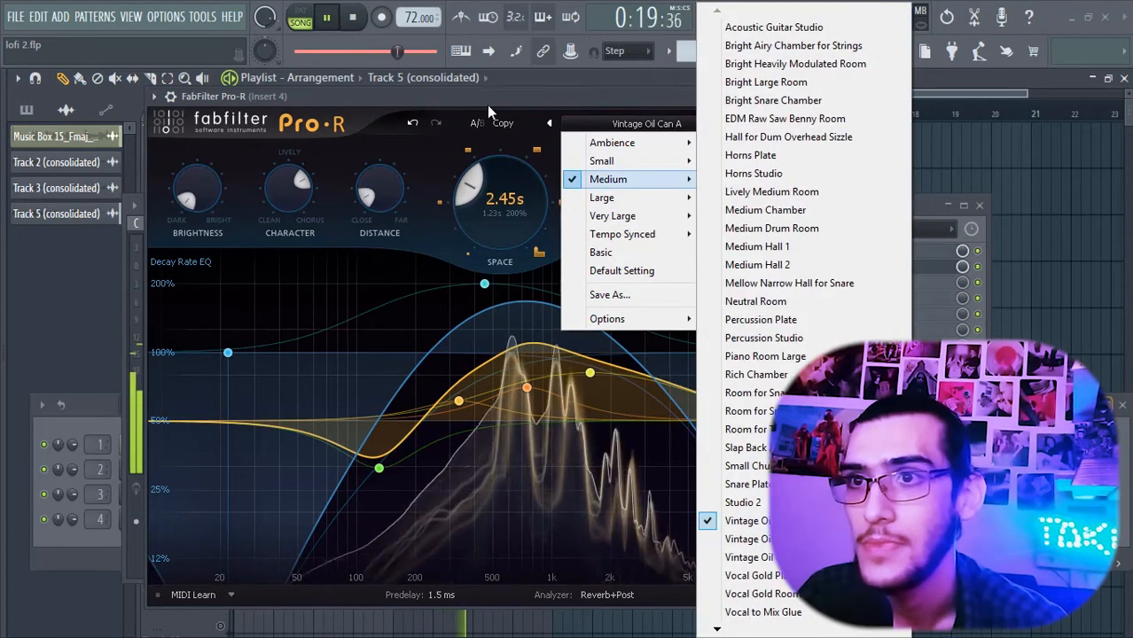
pyautogui.click(515, 141)
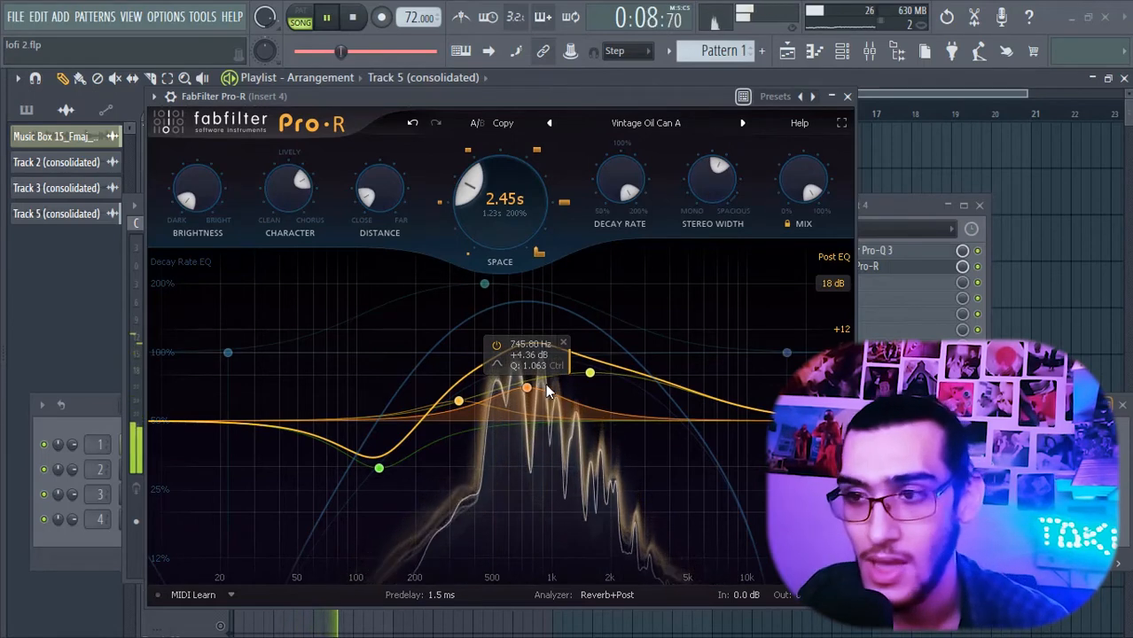
# Close Pro-R on Insert 4 and load the Drip effect into slot 3 of Insert 3.
pyautogui.click(846, 96)
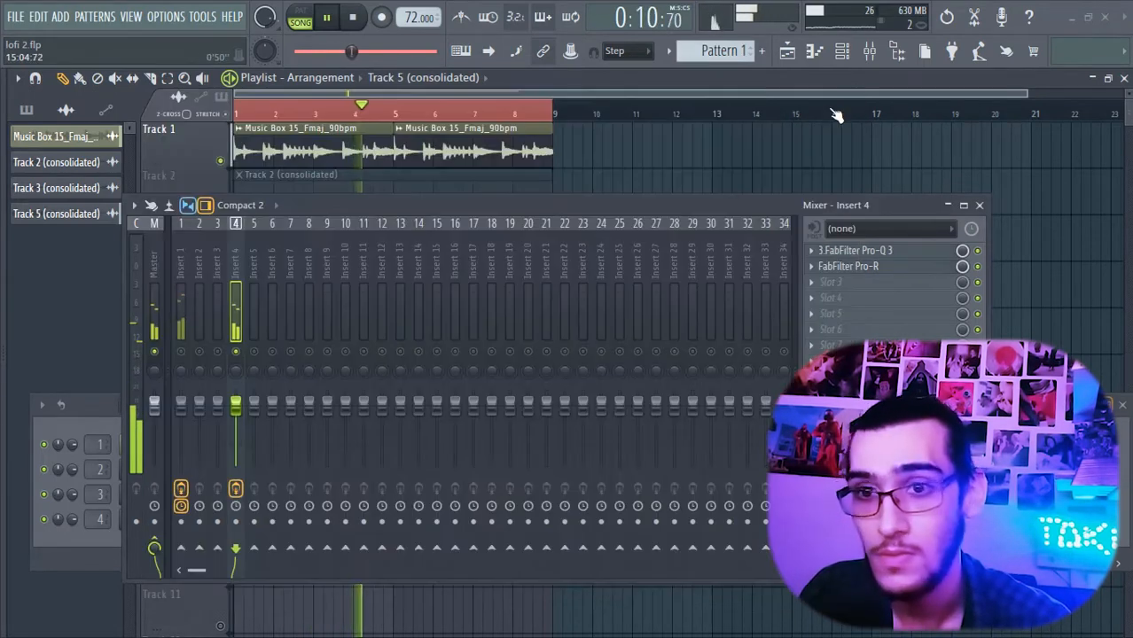
pyautogui.click(180, 328)
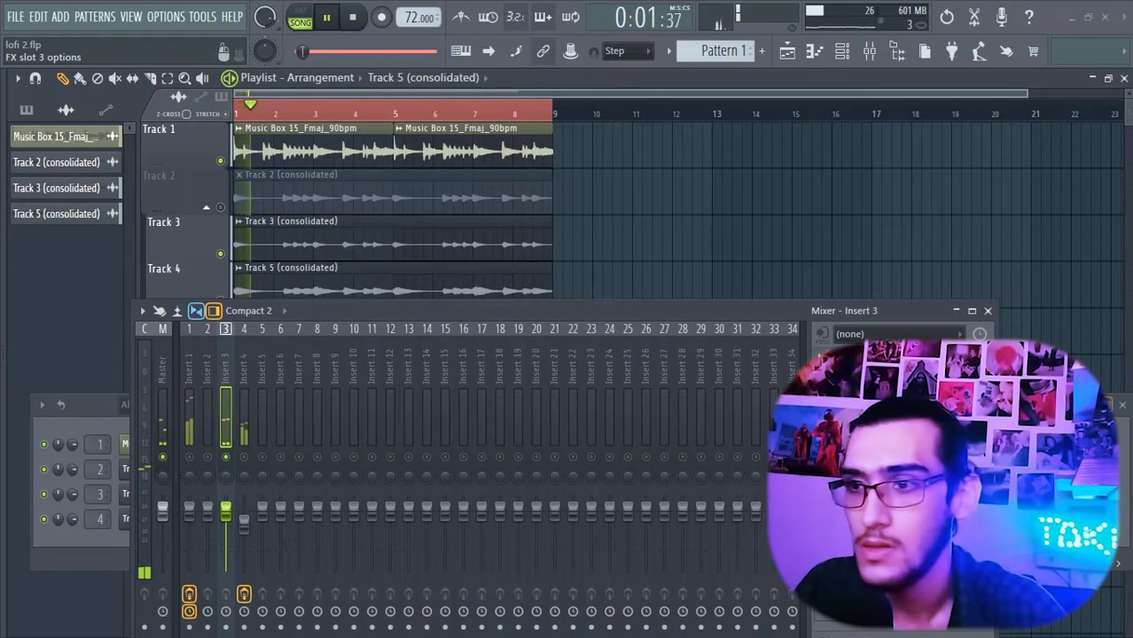
pyautogui.click(820, 396)
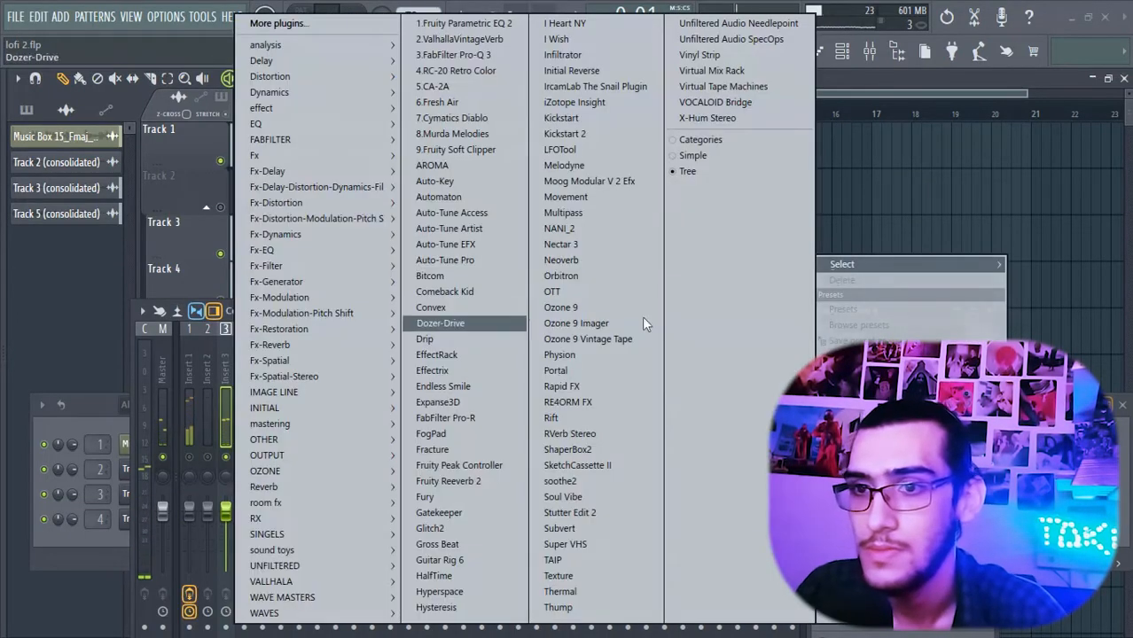
pyautogui.click(507, 334)
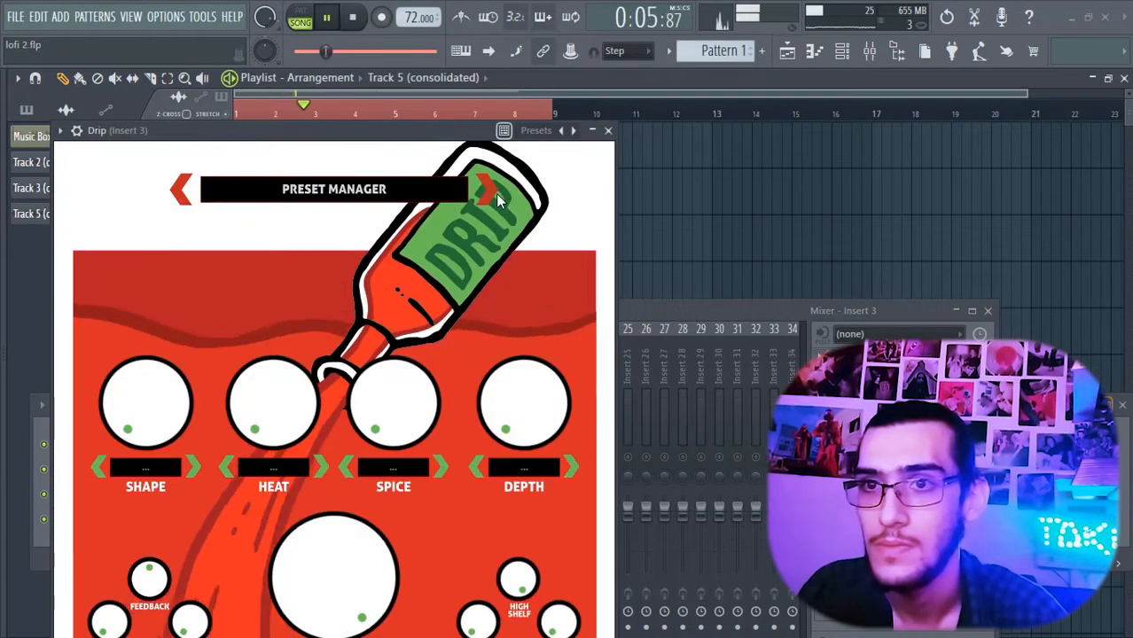
# Step forward through Drip's presets on Insert 3 while the song plays, trying Clay.
pyautogui.click(490, 190)
pyautogui.click(491, 191)
pyautogui.click(490, 190)
pyautogui.click(491, 191)
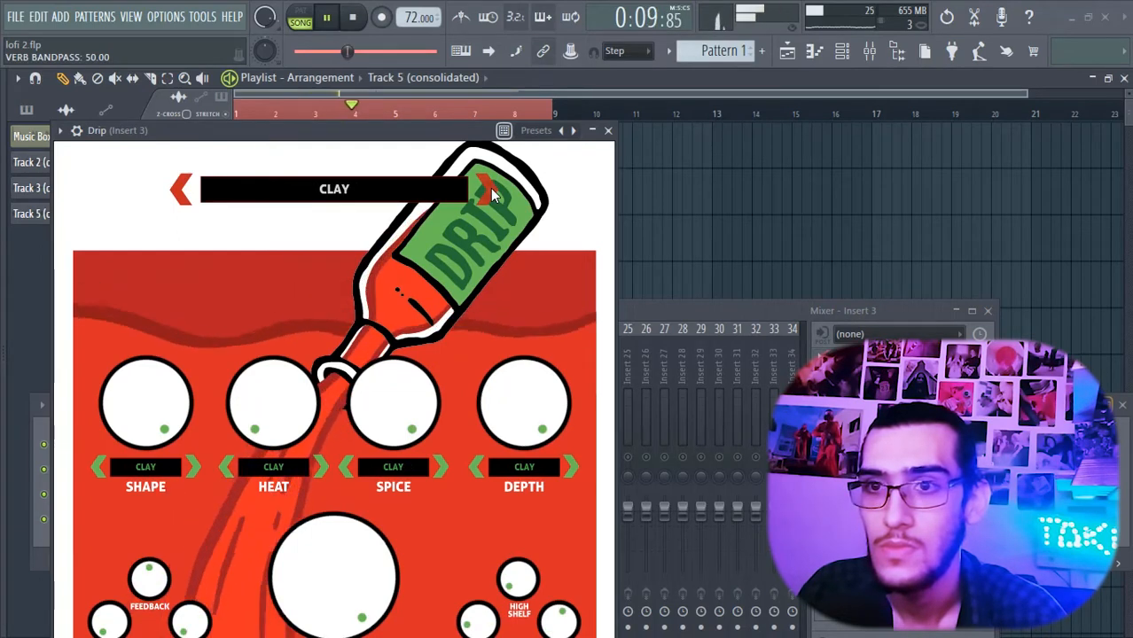
pyautogui.click(480, 194)
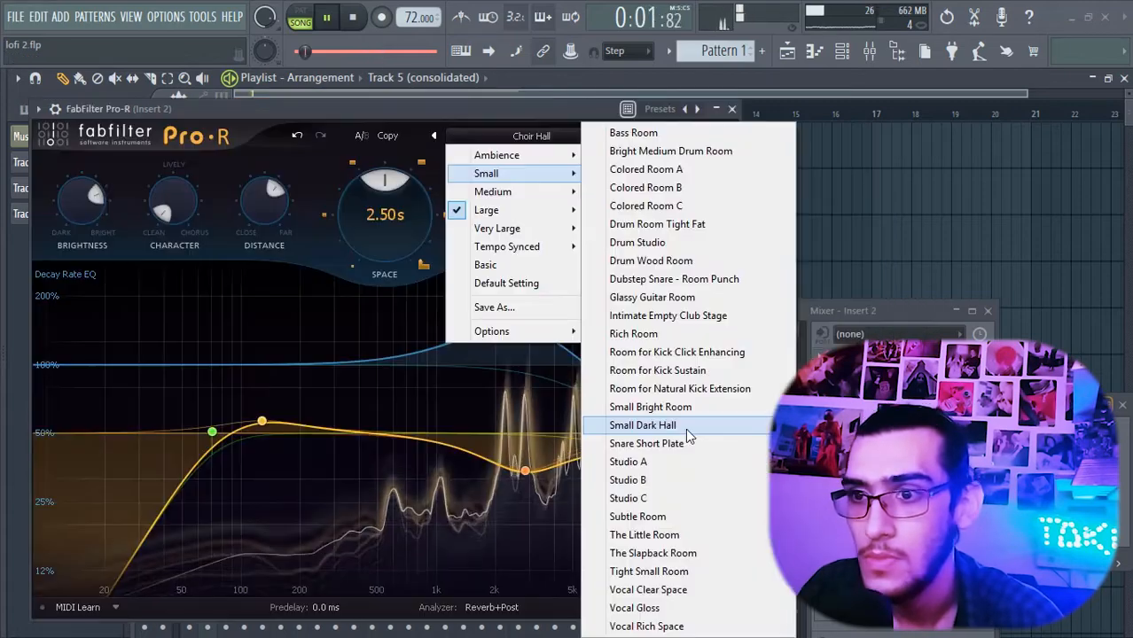
# Apply the Small preset Small Dark Hall to FabFilter Pro-R on Insert 2.
pyautogui.click(686, 428)
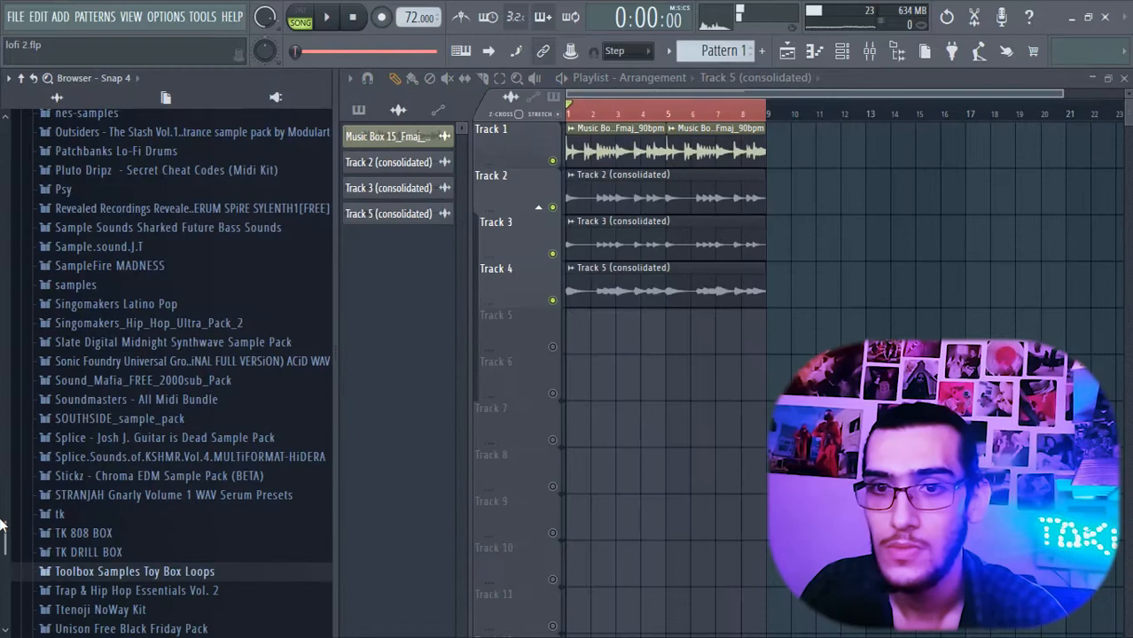
# Open the Patchbanks Lo-Fi Drums pack among the sample folders and look through its Kicks folder.
pyautogui.scroll(3, 2, 523)
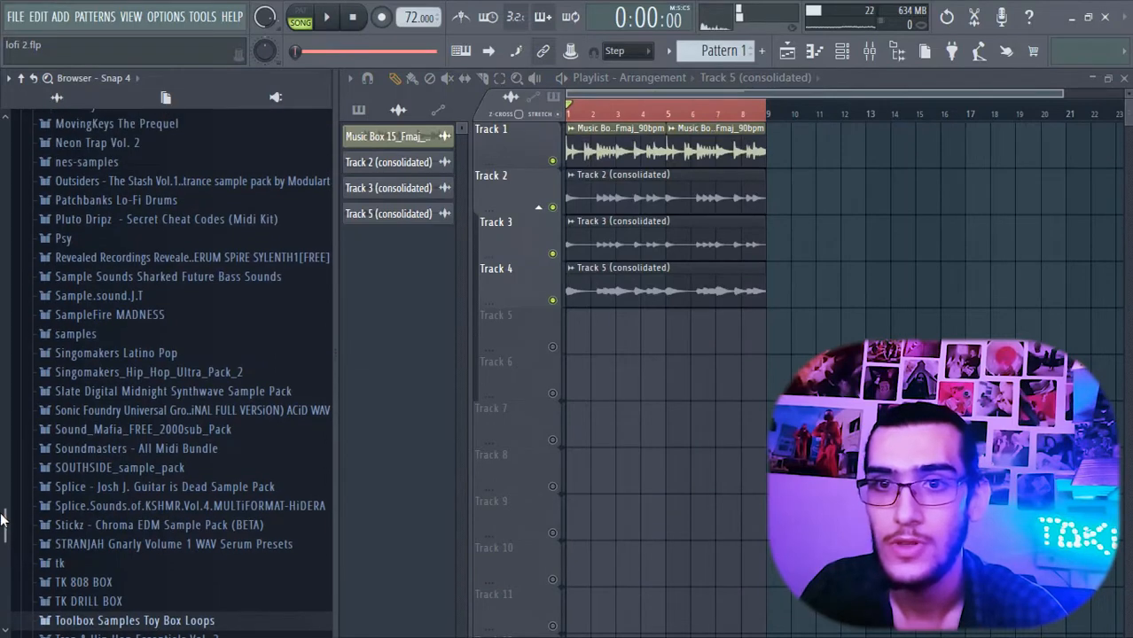
pyautogui.scroll(5, 2, 519)
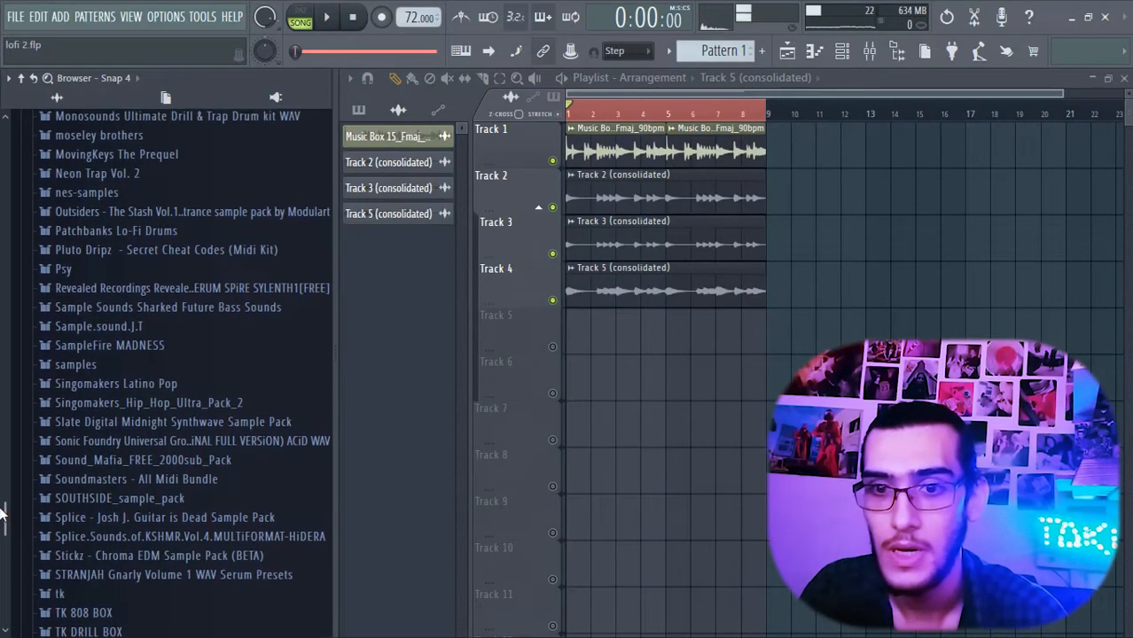
pyautogui.moveTo(2, 497); pyautogui.dragTo(11, 455)
pyautogui.click(88, 449)
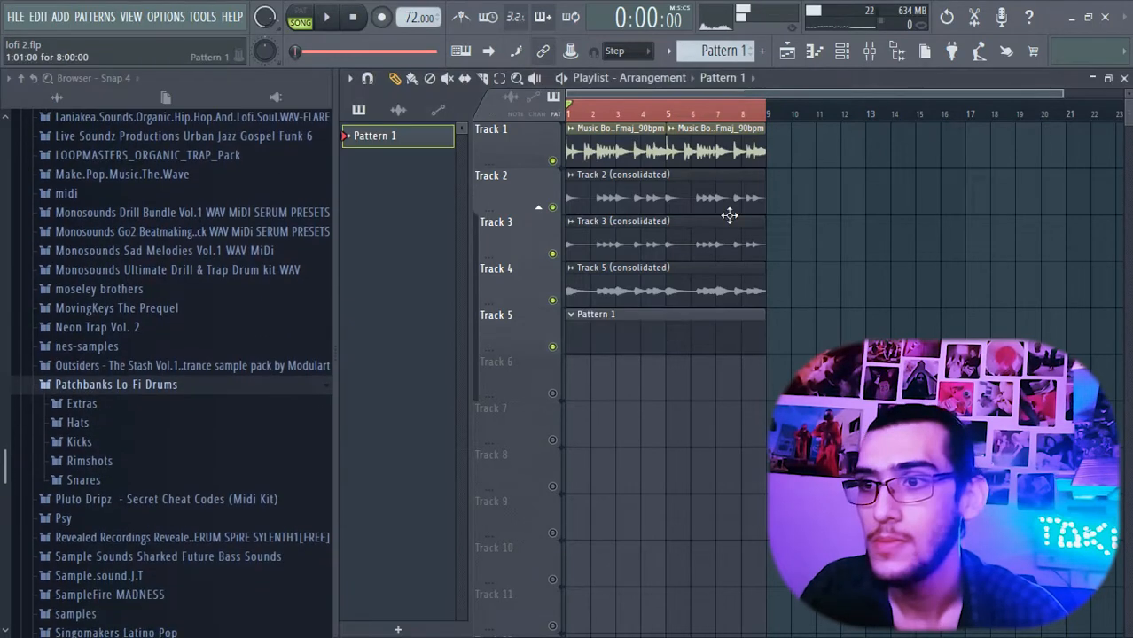
pyautogui.click(86, 443)
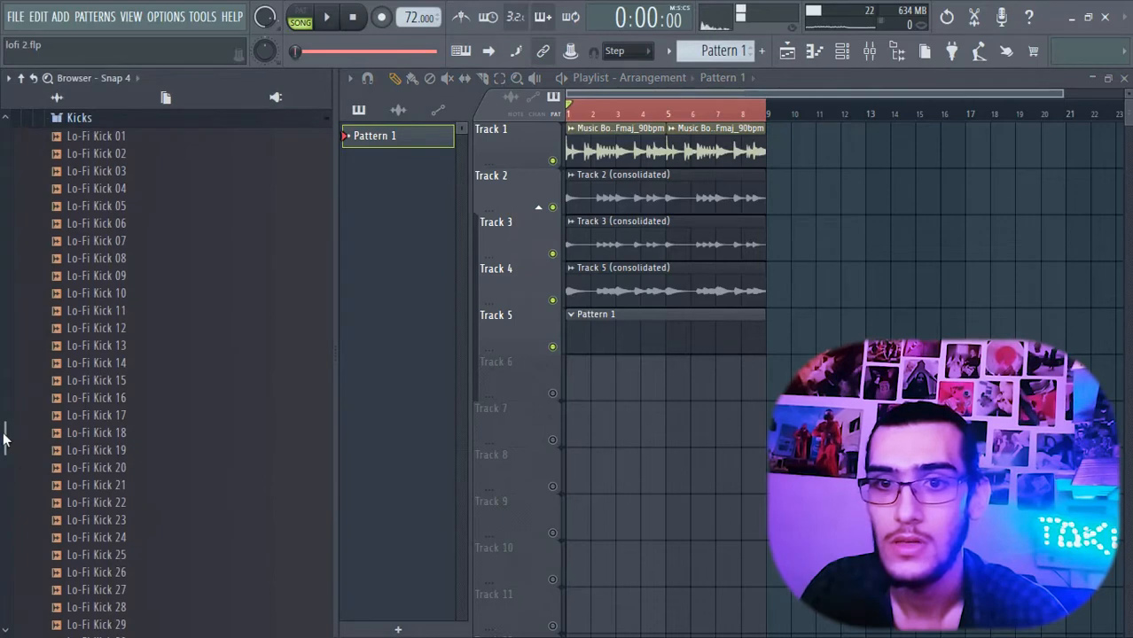
pyautogui.moveTo(4, 436); pyautogui.dragTo(5, 397)
pyautogui.click(81, 325)
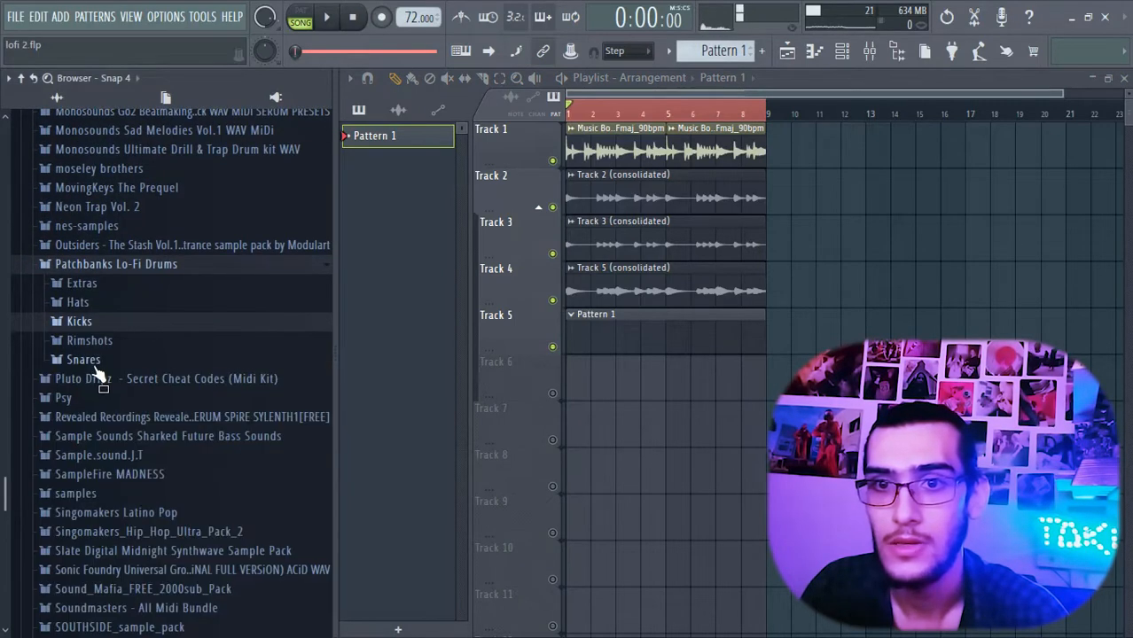
# Add Lo-Fi Snare 09 from the Snares folder to the channel rack and place hits on steps 5, 13 and 21 during playback.
pyautogui.click(95, 363)
pyautogui.press('F6')
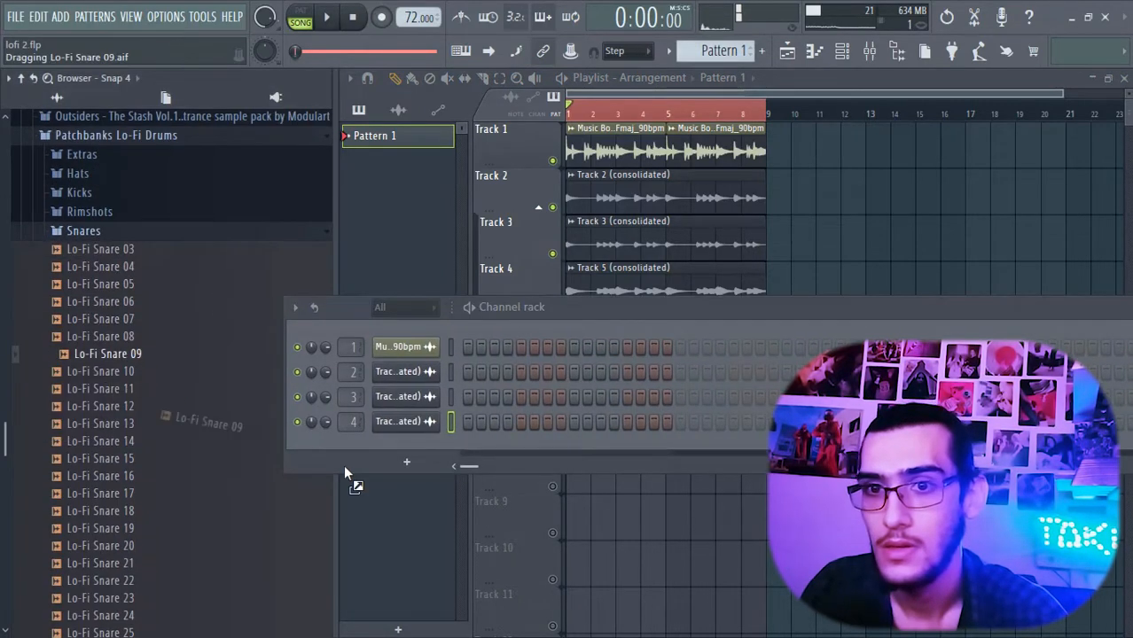
pyautogui.moveTo(388, 443); pyautogui.dragTo(390, 446)
pyautogui.press('space')
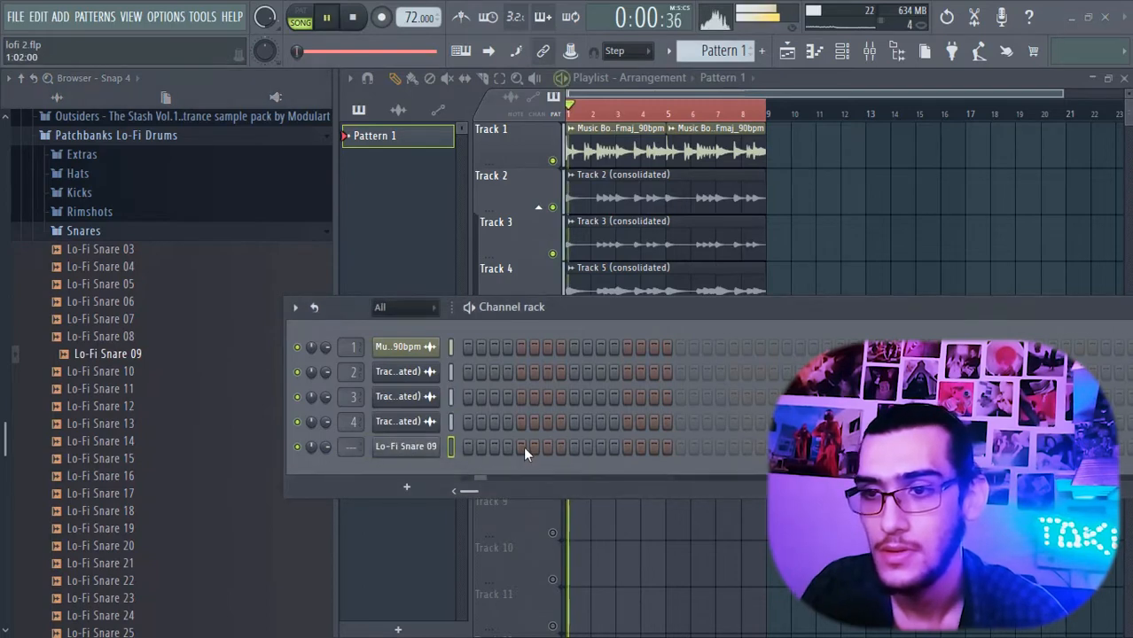
pyautogui.click(522, 446)
pyautogui.click(627, 447)
pyautogui.click(734, 446)
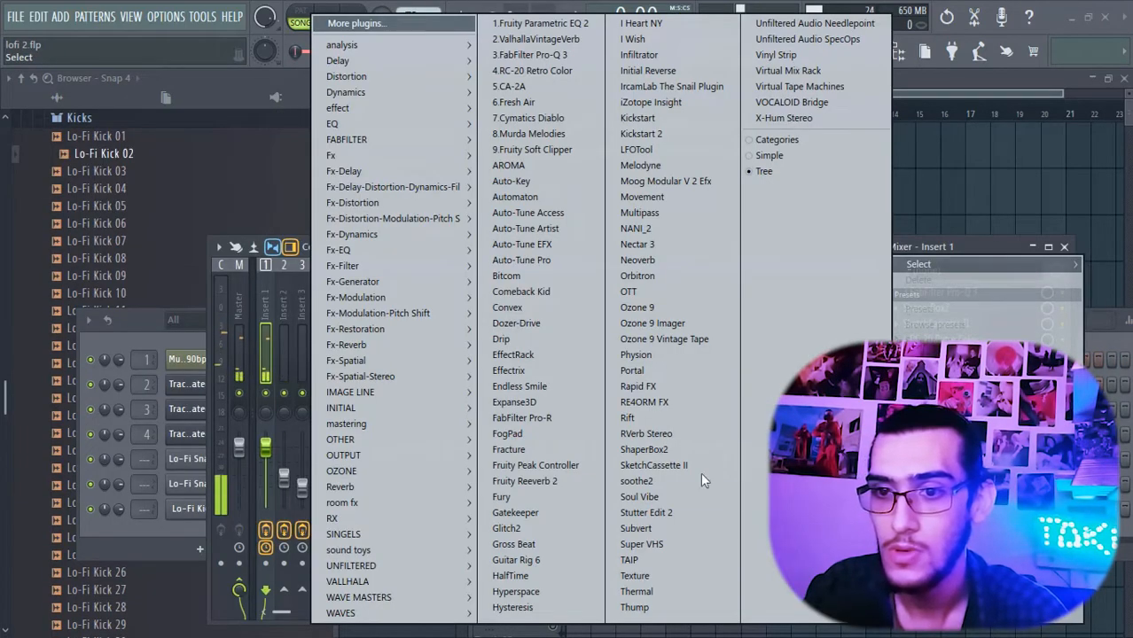
# Load SoundShifter Pitch Stereo on Insert 1 and transpose it down 12 semitones to a ratio of 0.5 while the song plays.
pyautogui.moveTo(412, 596)
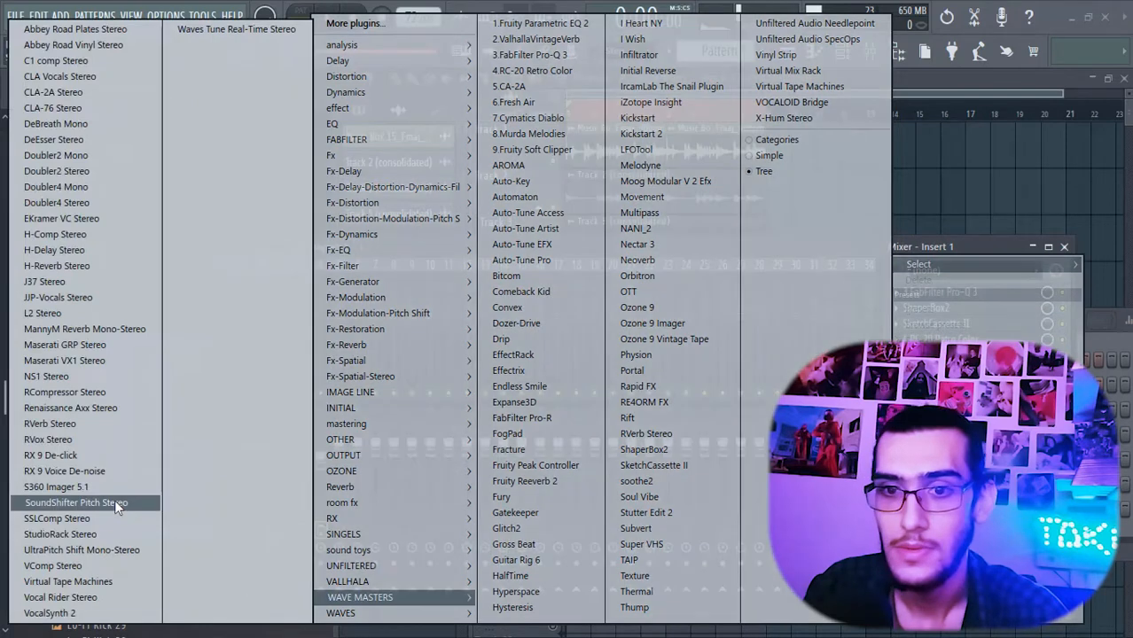
pyautogui.click(114, 503)
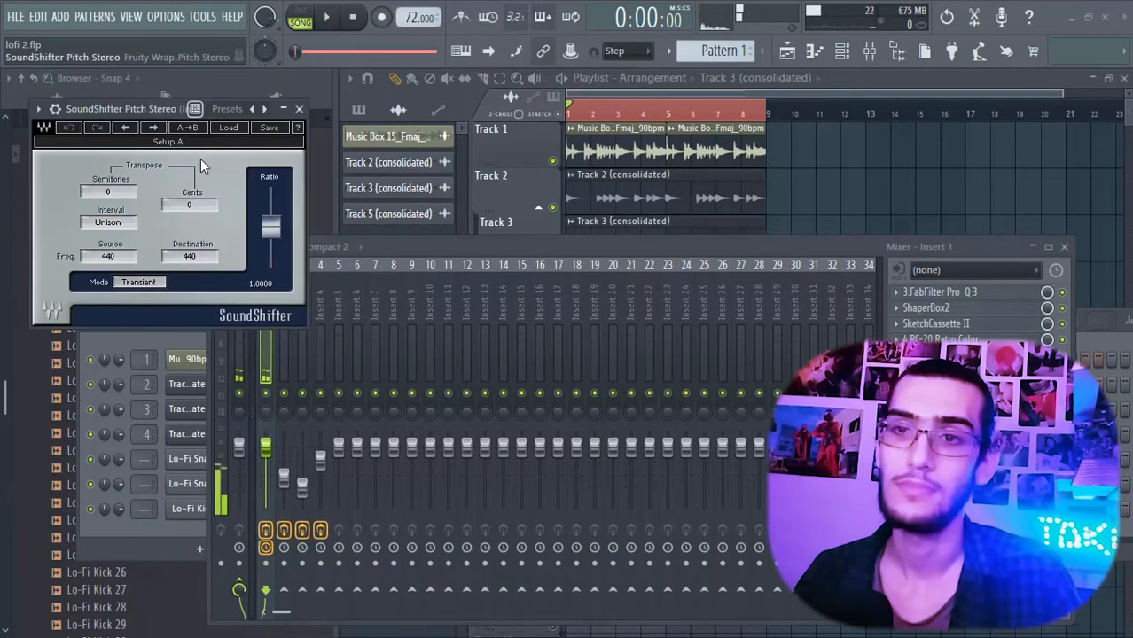
pyautogui.press('space')
pyautogui.moveTo(270, 227); pyautogui.dragTo(271, 256)
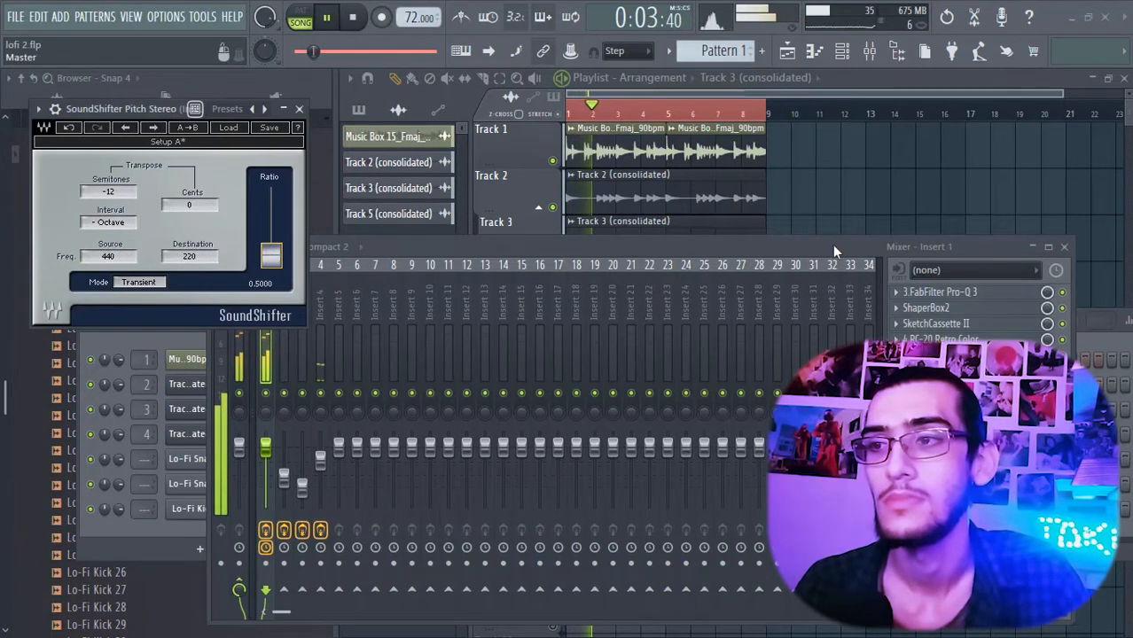
pyautogui.click(300, 110)
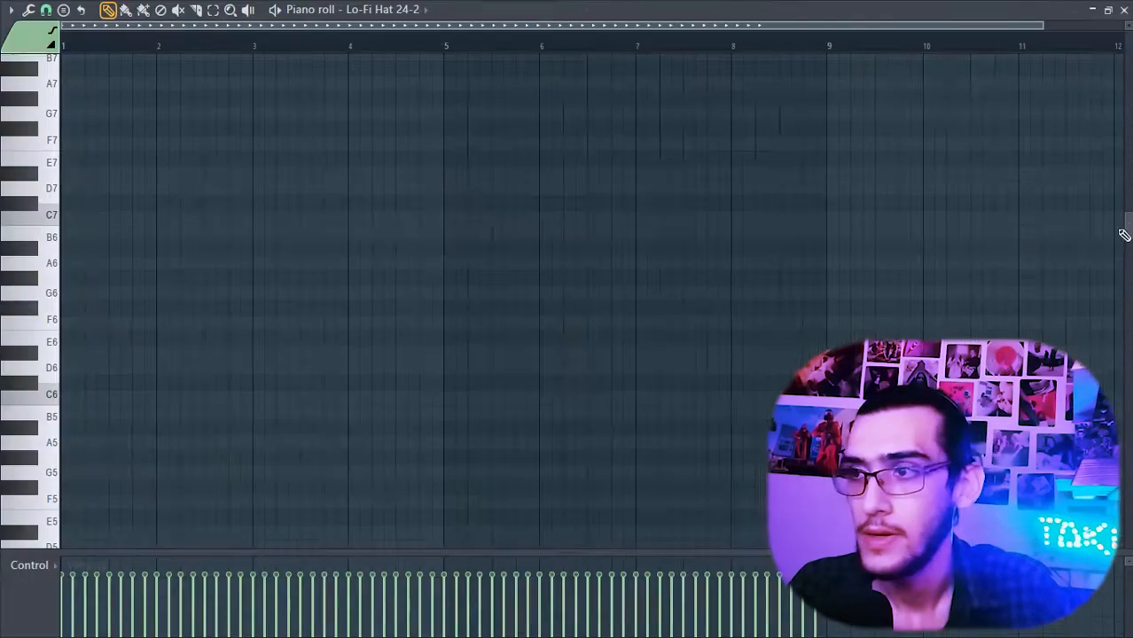
# Vary the note velocities of Lo-Fi Hat 24-2 in the piano roll and review the channel's time shift setting.
pyautogui.scroll(-3, 120, 585)
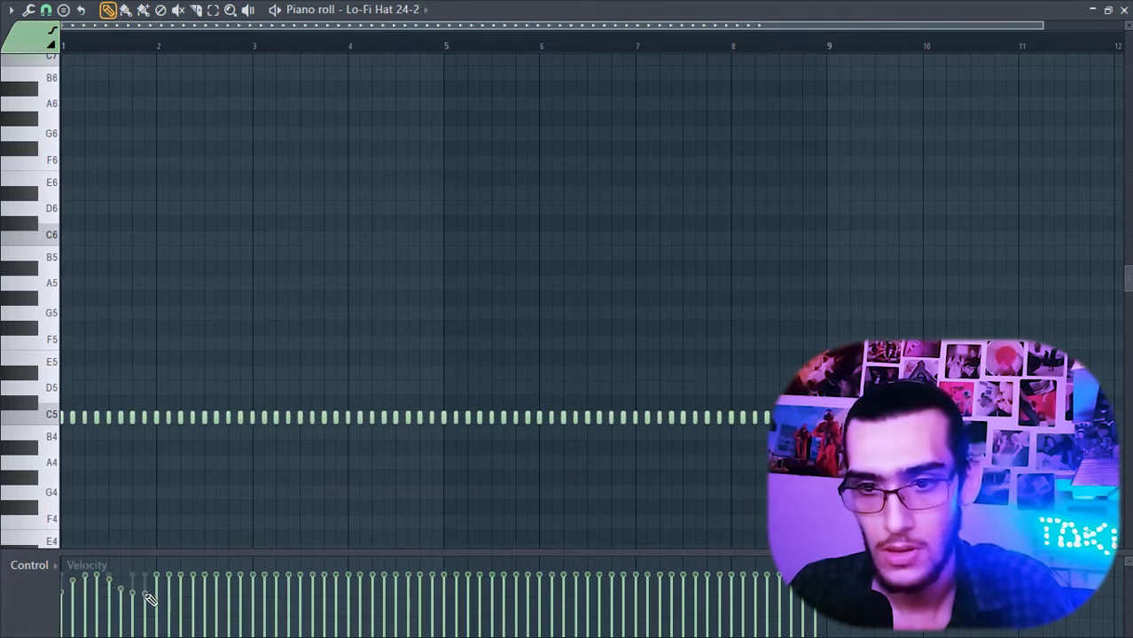
pyautogui.moveTo(824, 40); pyautogui.dragTo(88, 169)
pyautogui.press('space')
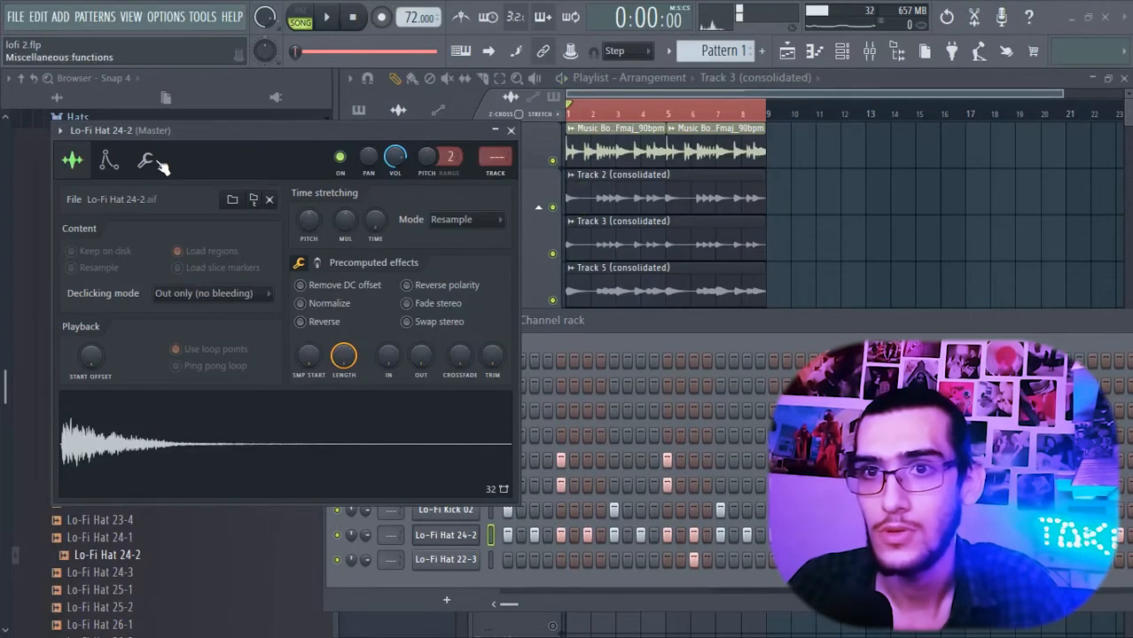
pyautogui.click(146, 161)
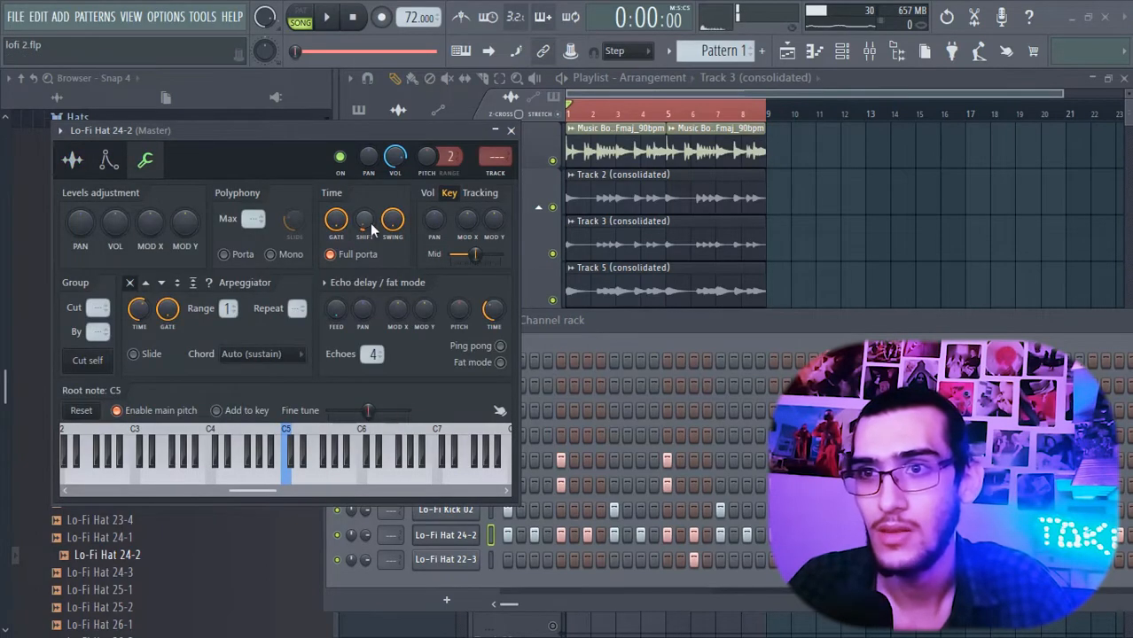
pyautogui.click(511, 130)
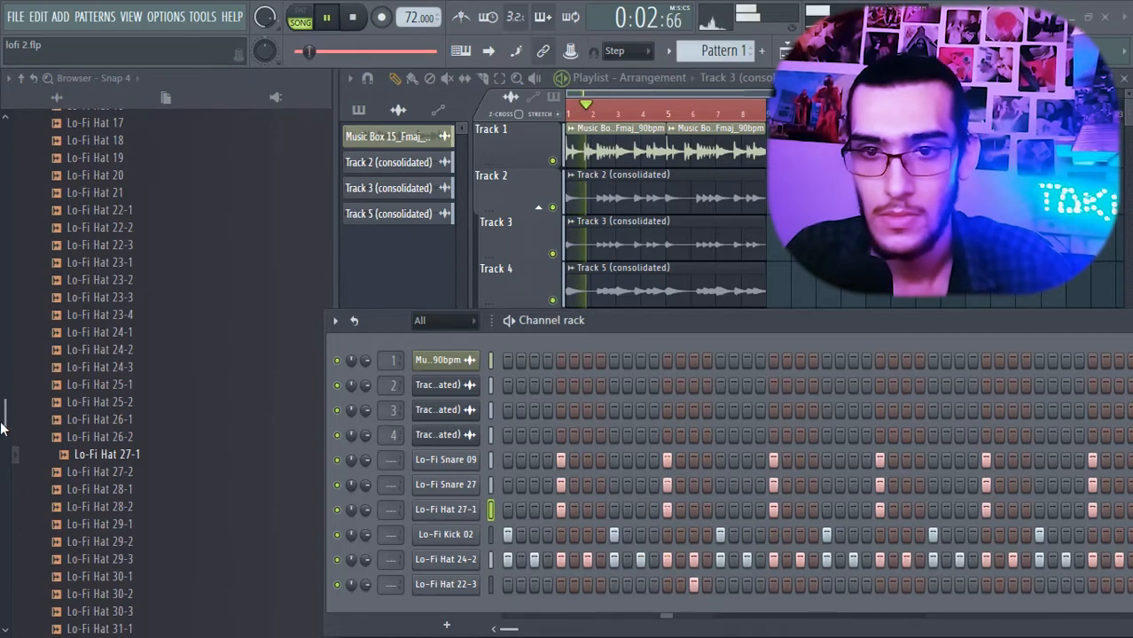
# Add a Lo-Fi Hat 22-3 hit on step 47 and a Lo-Fi Rimshot 10 hit on step 5.
pyautogui.scroll(10, 11, 467)
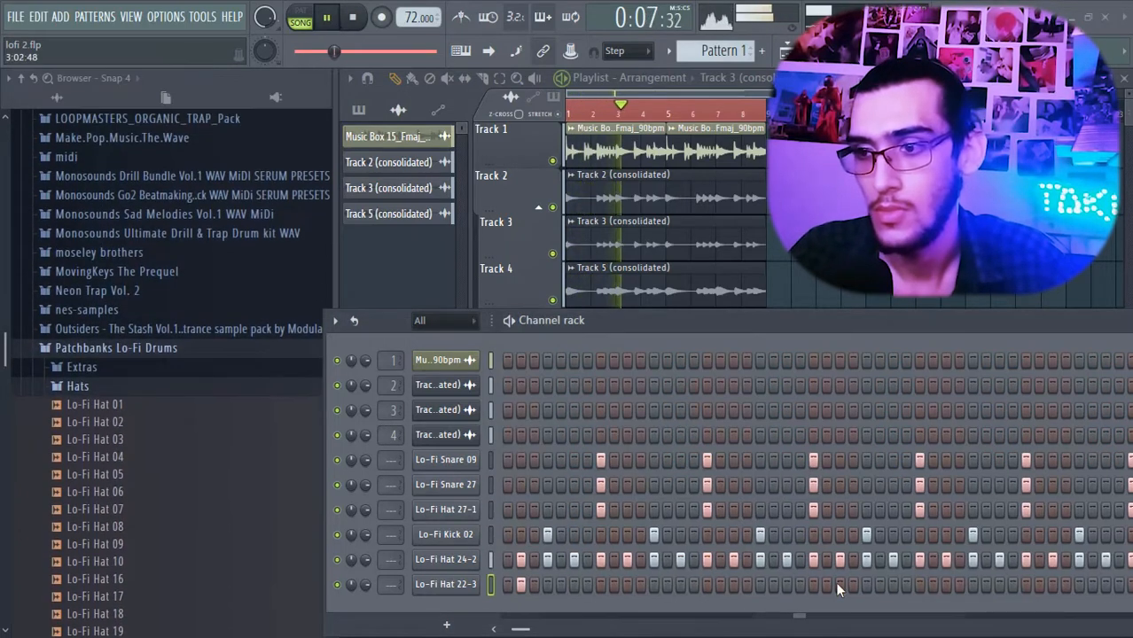
pyautogui.click(946, 584)
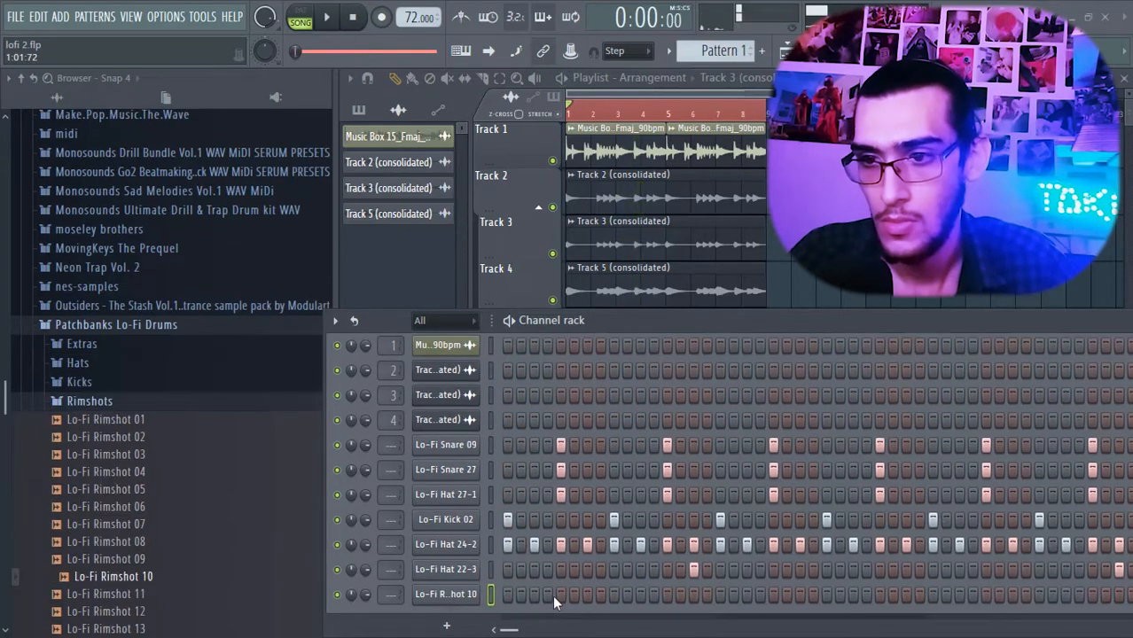
pyautogui.press('space')
pyautogui.click(558, 595)
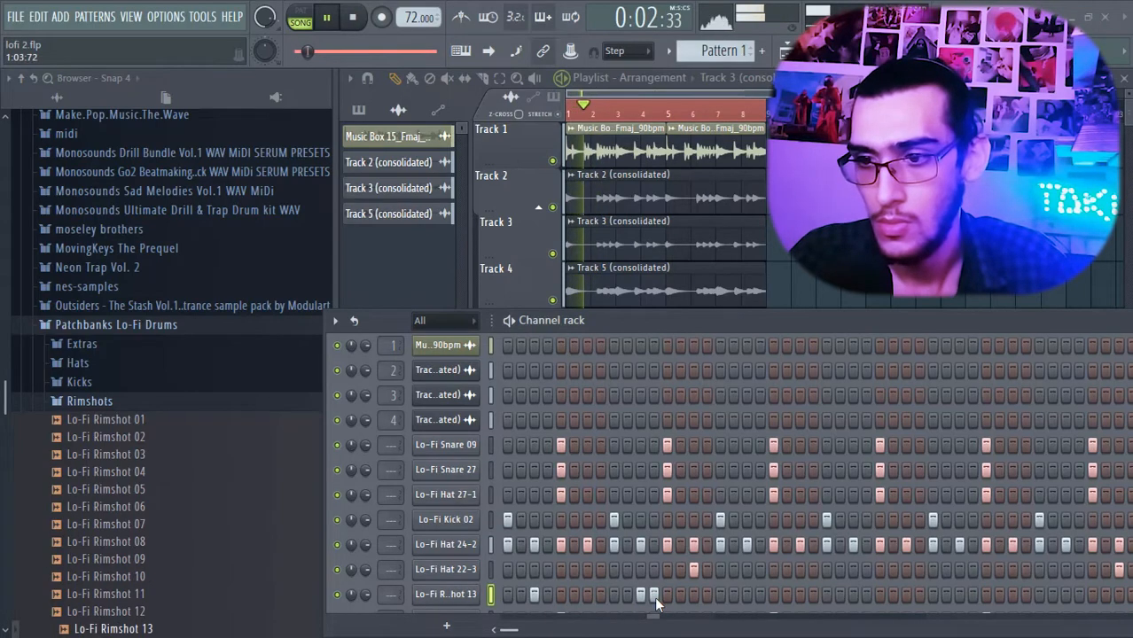
# Extend the Lo-Fi Rimshot 13 rhythm across all eight bars in the piano roll and select its notes.
pyautogui.press('F7')
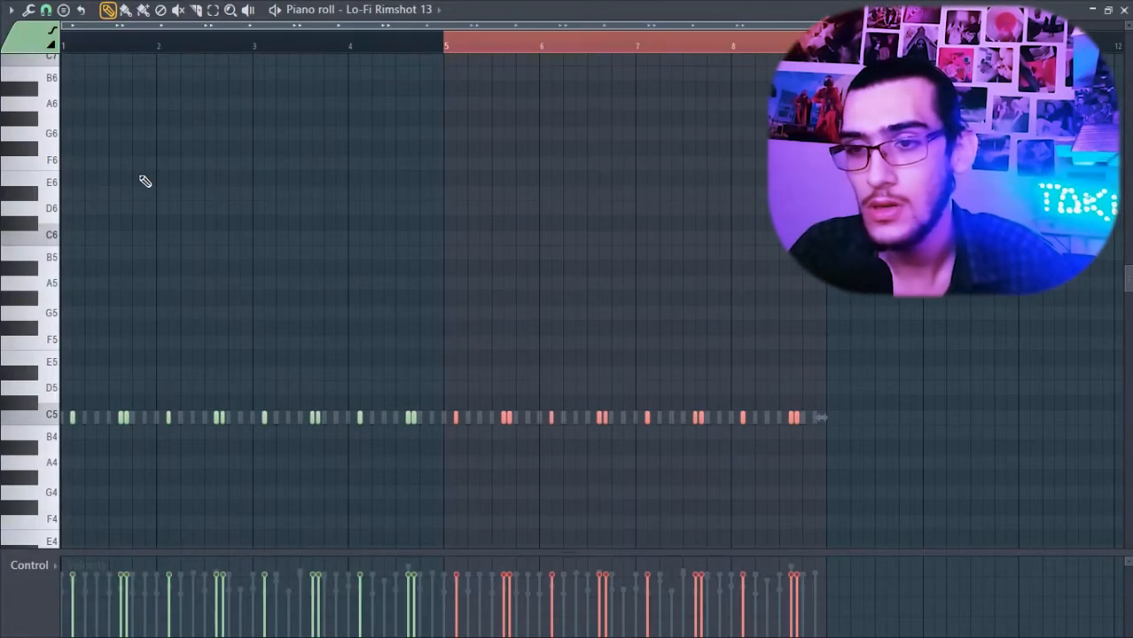
pyautogui.moveTo(522, 46); pyautogui.dragTo(53, 39)
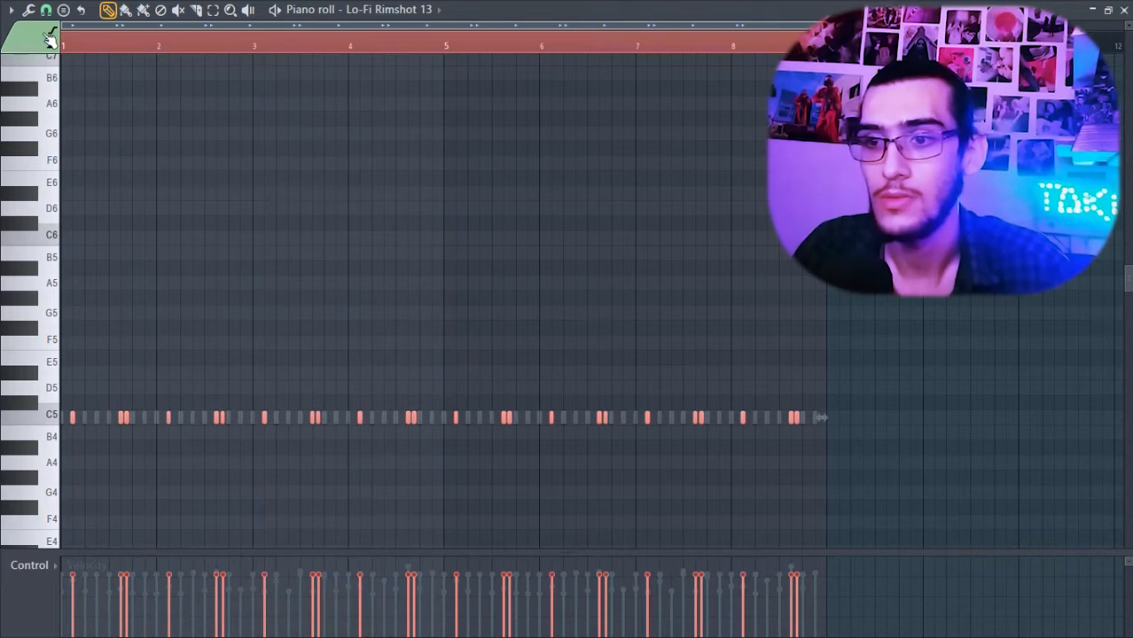
pyautogui.click(1122, 9)
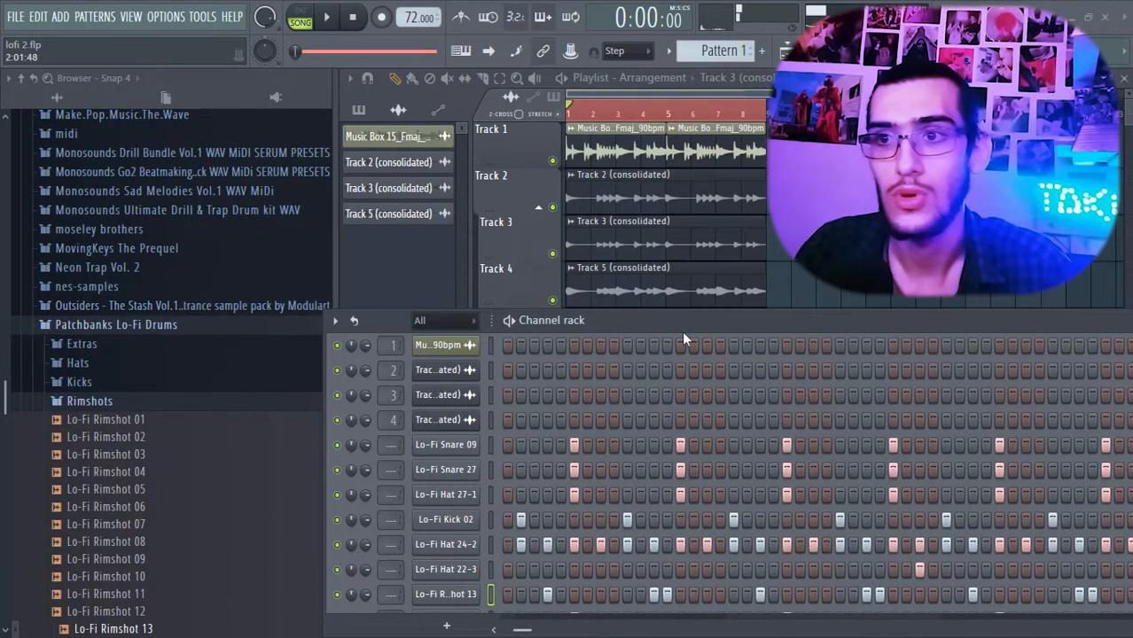
# Add Lo-Fi Extras 02 from the Extras folder as a channel and place a hit on step 16 during playback.
pyautogui.moveTo(719, 321); pyautogui.dragTo(754, 322)
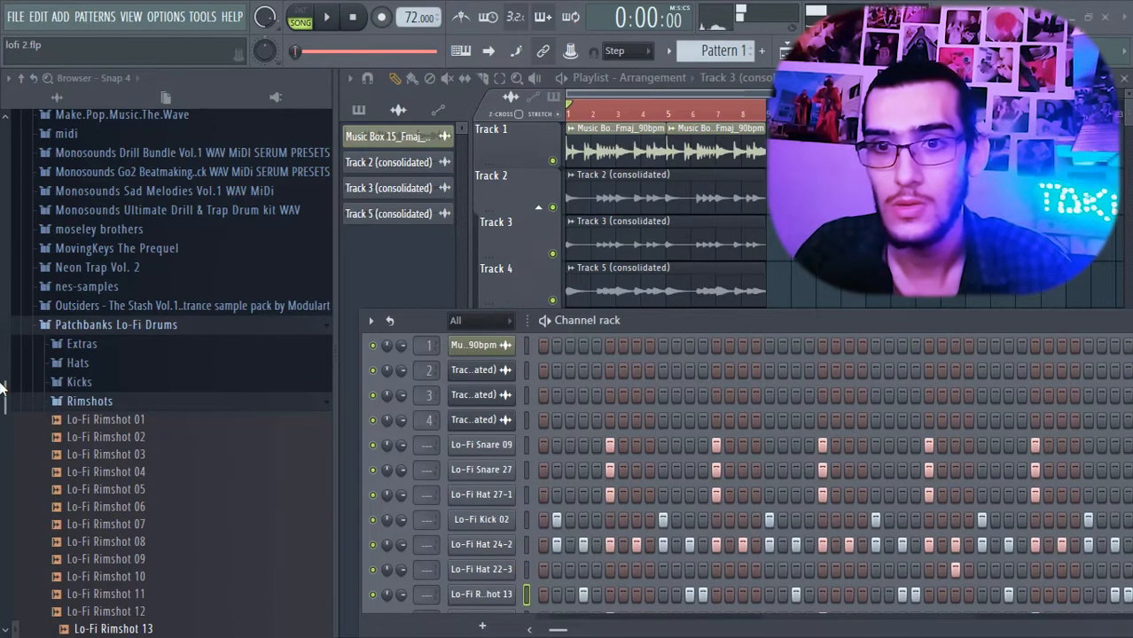
pyautogui.moveTo(2, 387); pyautogui.dragTo(2, 408)
pyautogui.click(103, 268)
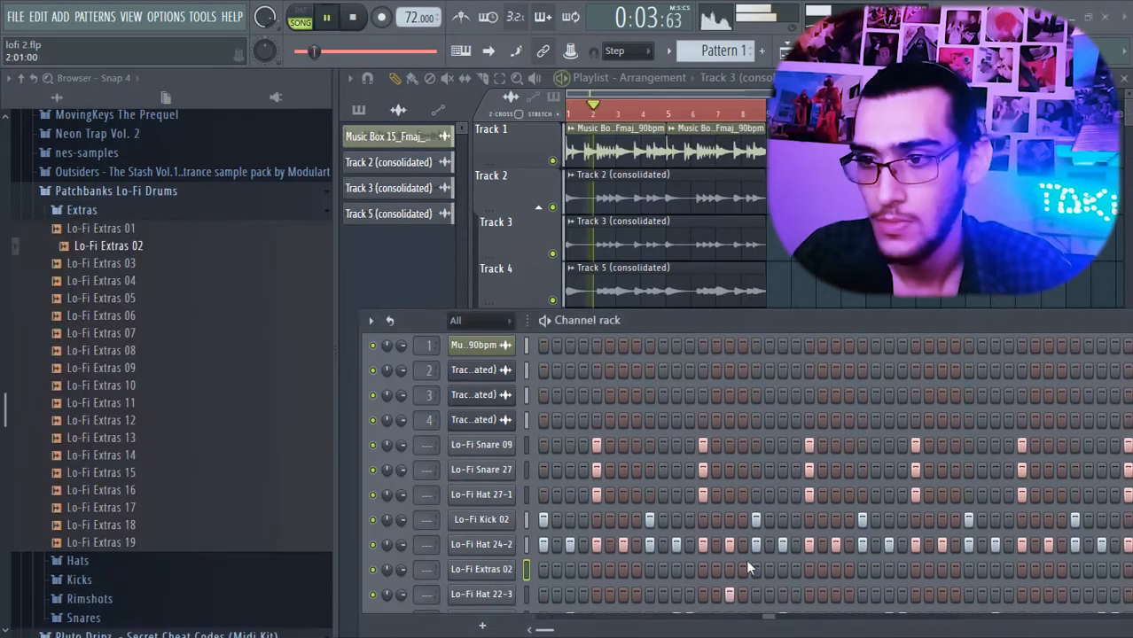
pyautogui.press('space')
pyautogui.press('space')
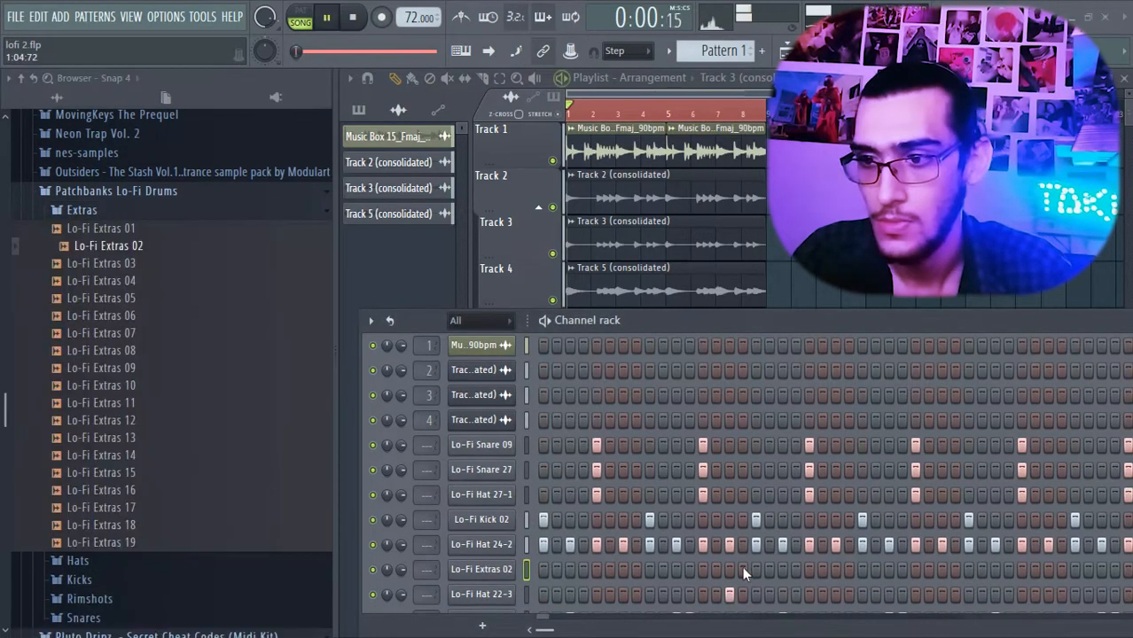
pyautogui.click(741, 569)
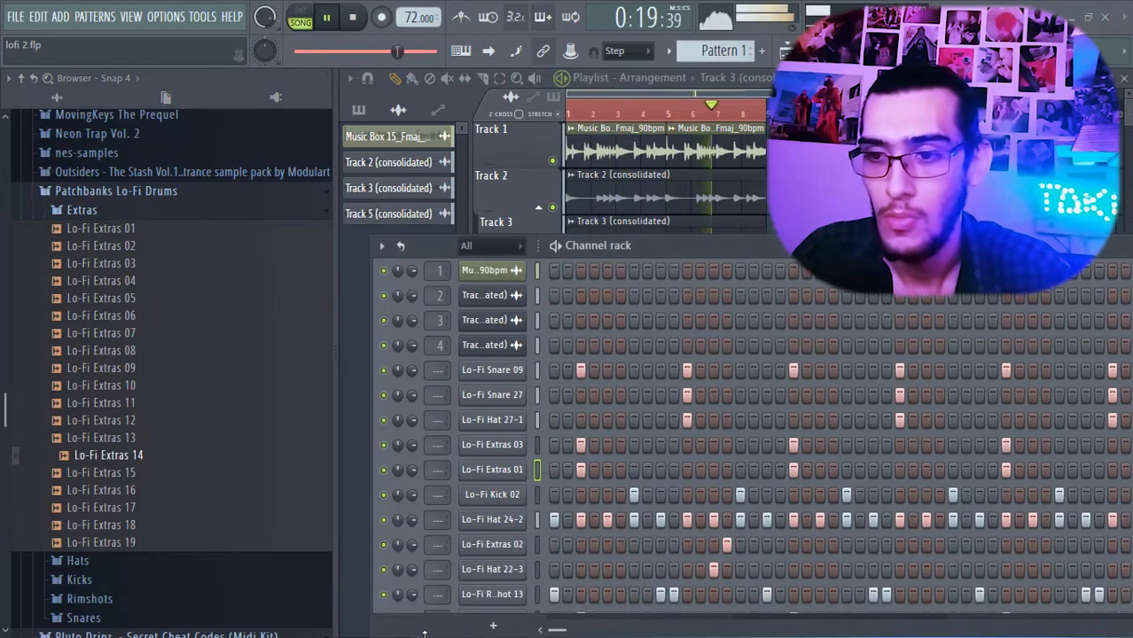
# Add Lo-Fi Extras 14 as a channel, fill it with a hit on every fourth step, and deselect its notes in the piano roll.
pyautogui.moveTo(650, 237); pyautogui.dragTo(650, 187)
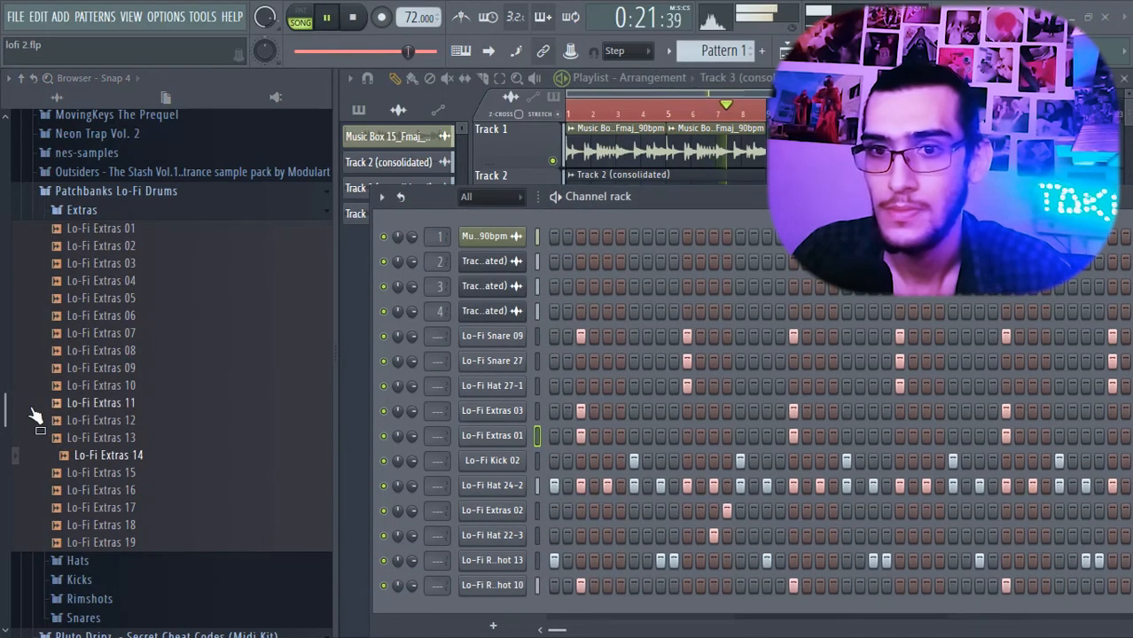
pyautogui.moveTo(133, 461); pyautogui.dragTo(518, 612)
pyautogui.rightClick(518, 600)
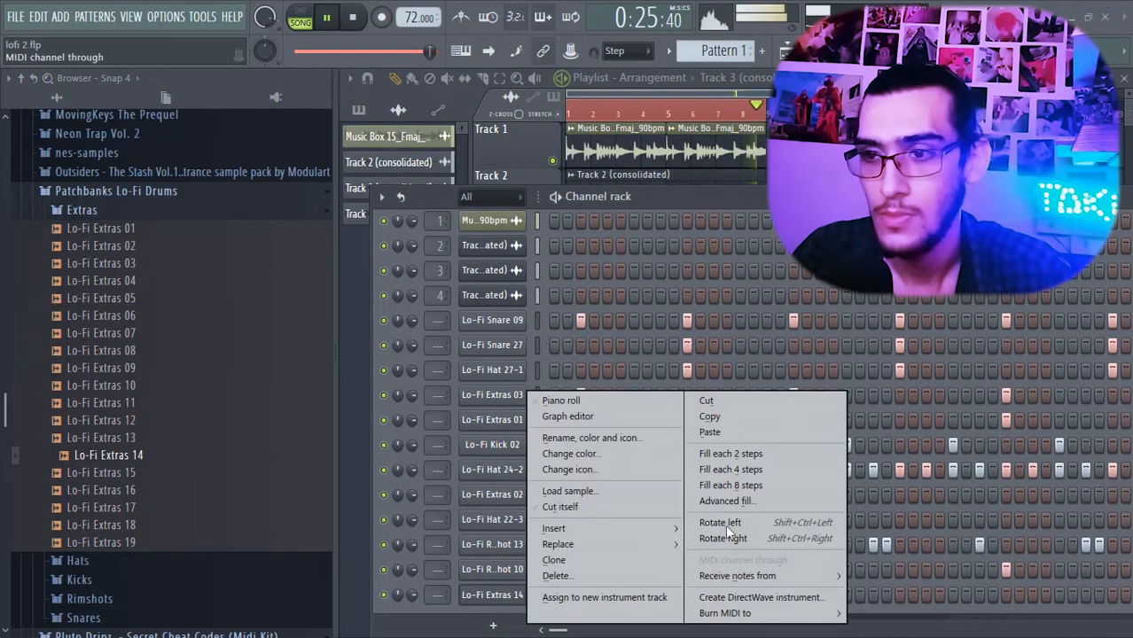
pyautogui.click(725, 483)
pyautogui.press('F7')
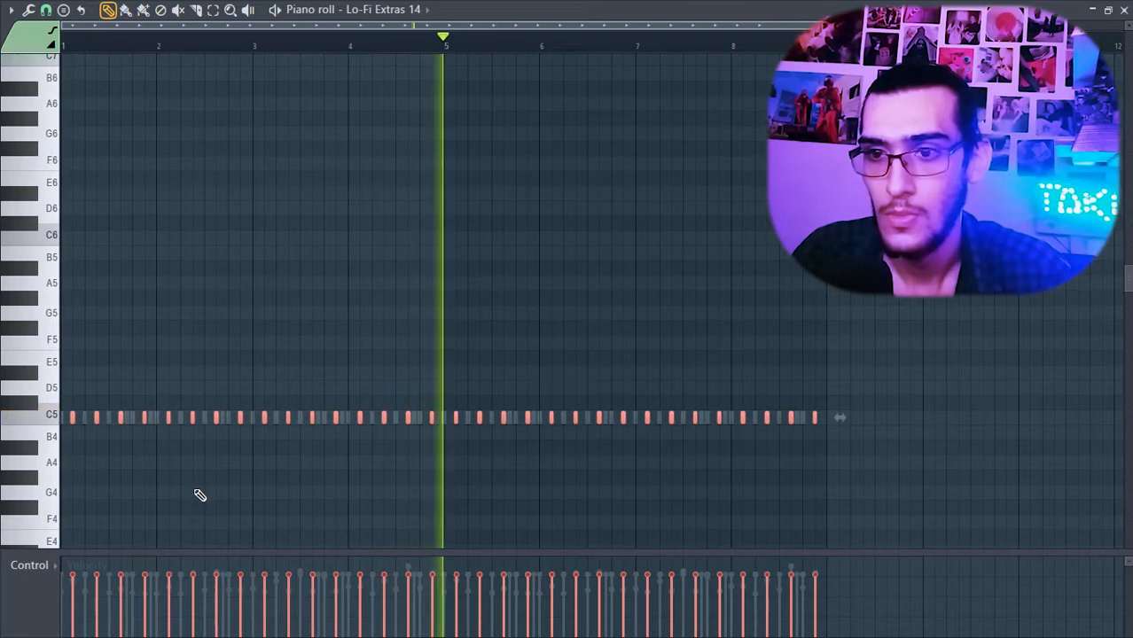
pyautogui.hotkey('ctrl', 'd')
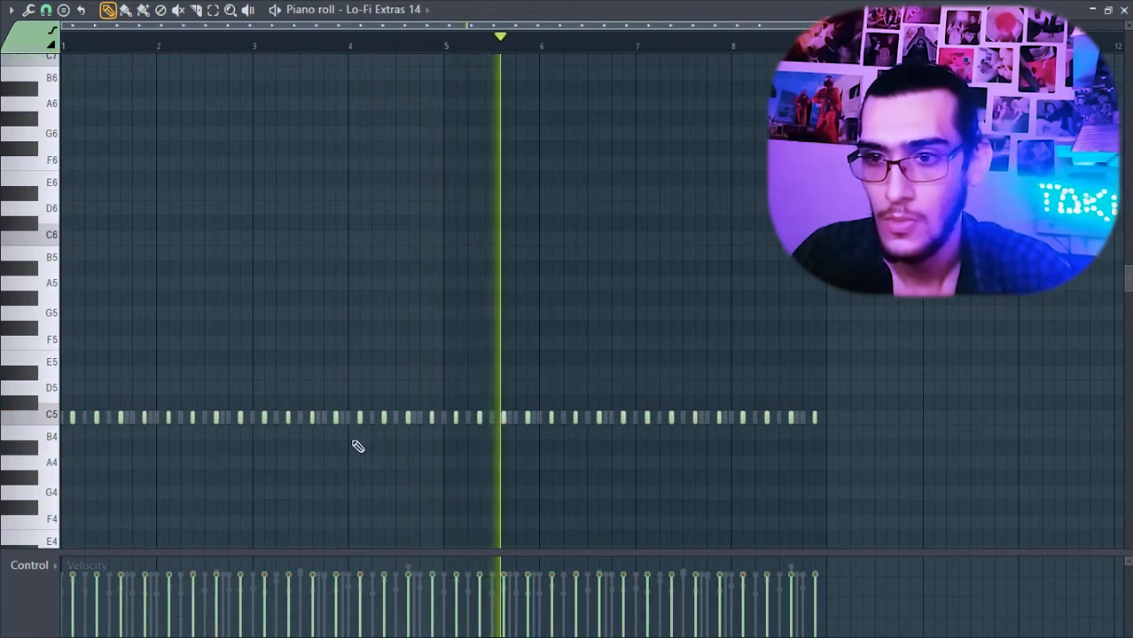
pyautogui.press('F7')
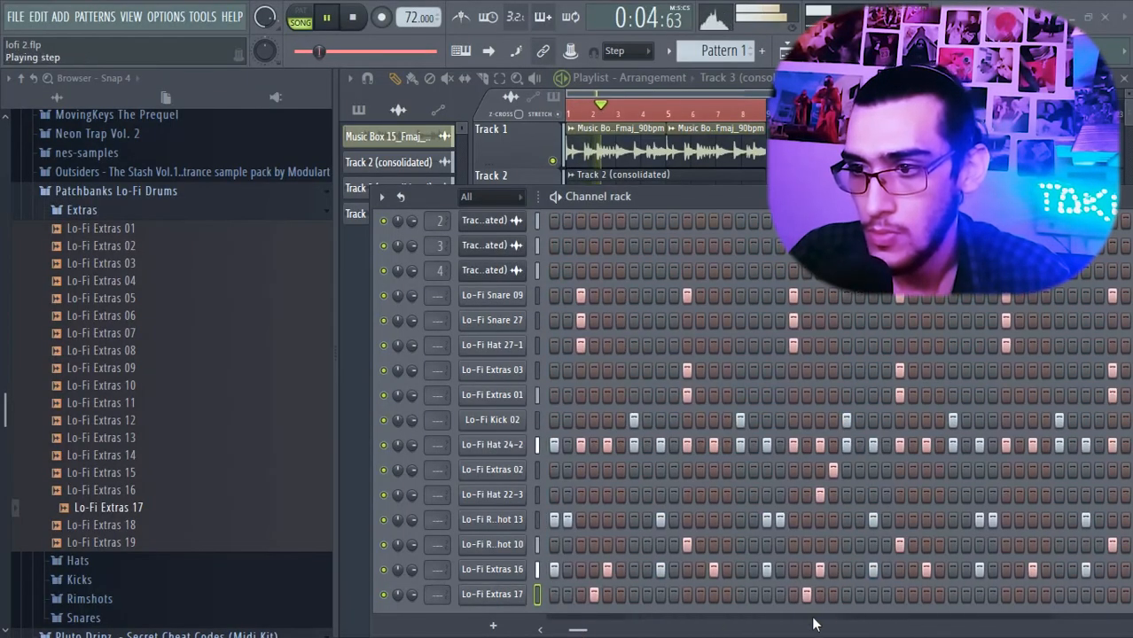
# Continue the Lo-Fi Extras 17 rhythm with two more hits and add a Lo-Fi Kick 02 hit further along the pattern.
pyautogui.click(965, 594)
pyautogui.click(1020, 593)
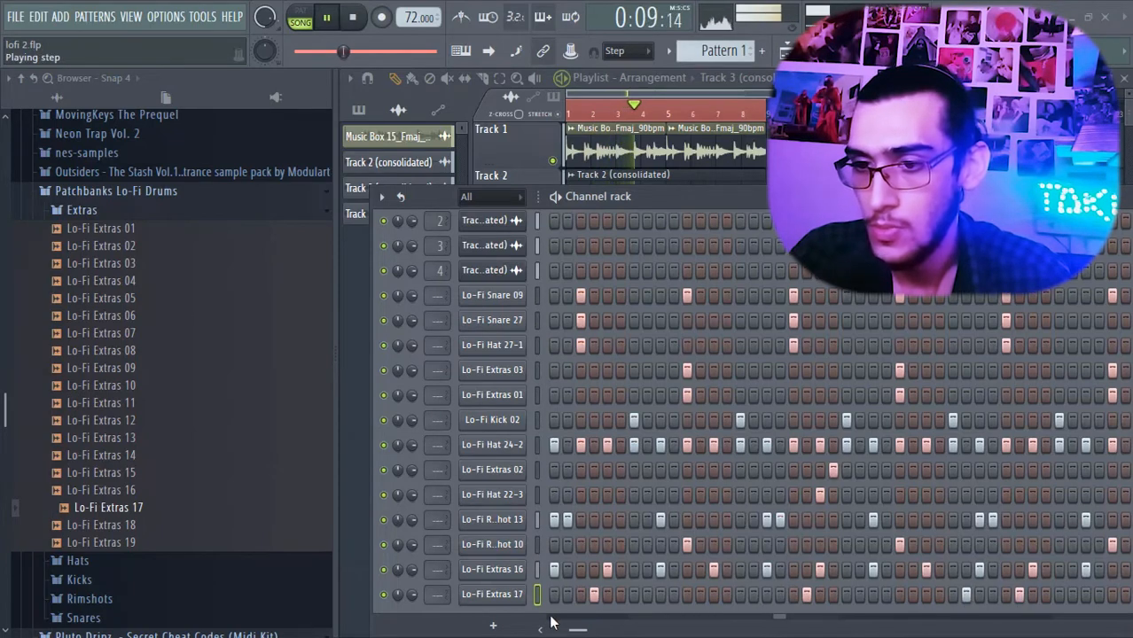
pyautogui.moveTo(582, 630); pyautogui.dragTo(589, 631)
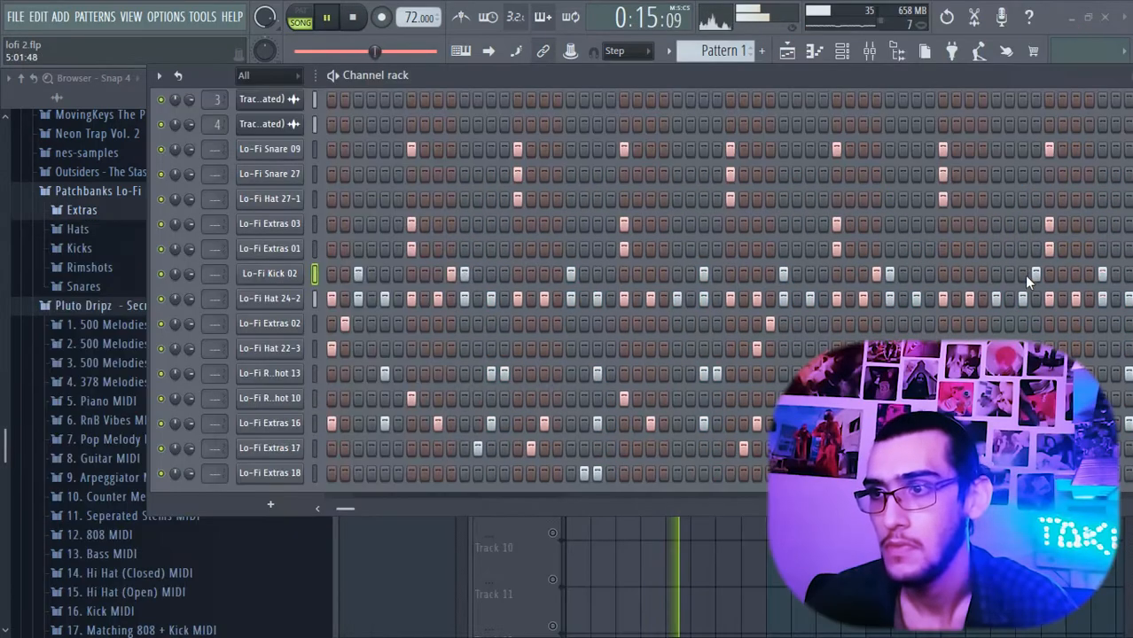
pyautogui.moveTo(353, 508); pyautogui.dragTo(377, 507)
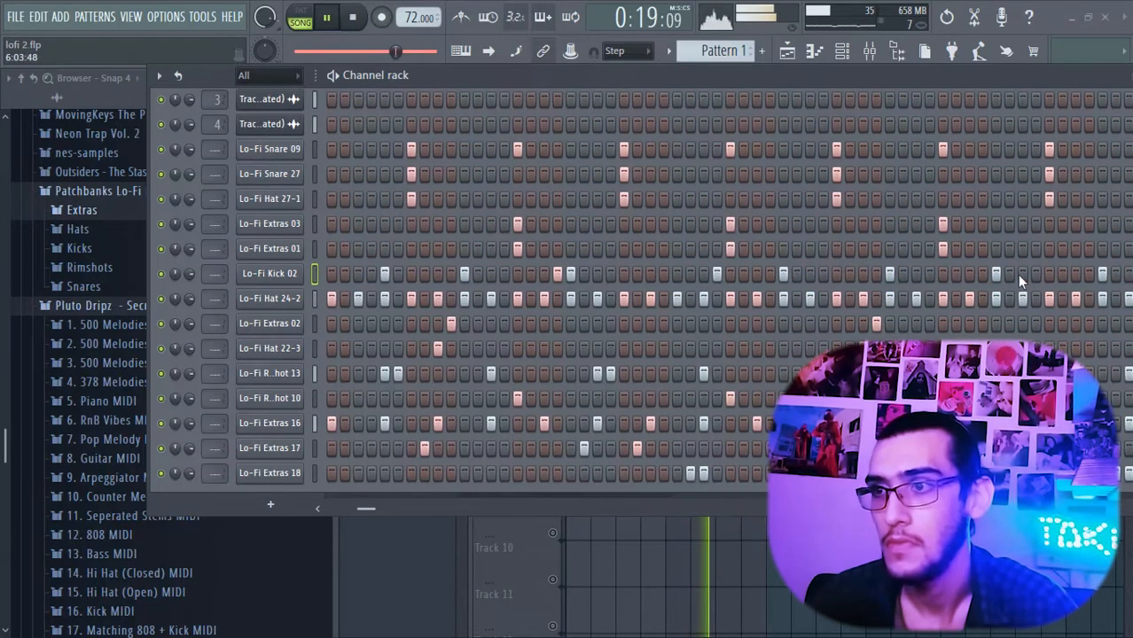
pyautogui.click(1116, 276)
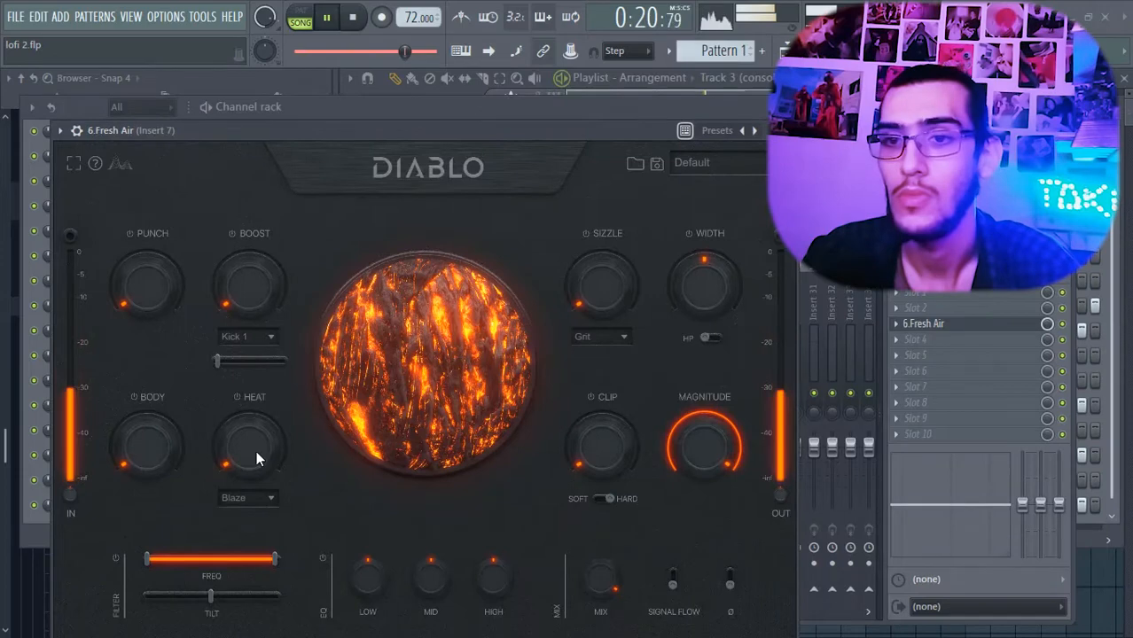
# Raise Heat in the Diablo effect on insert 7, set Body to 26% and Punch to 19%, and close the plugin.
pyautogui.moveTo(256, 450); pyautogui.dragTo(159, 418)
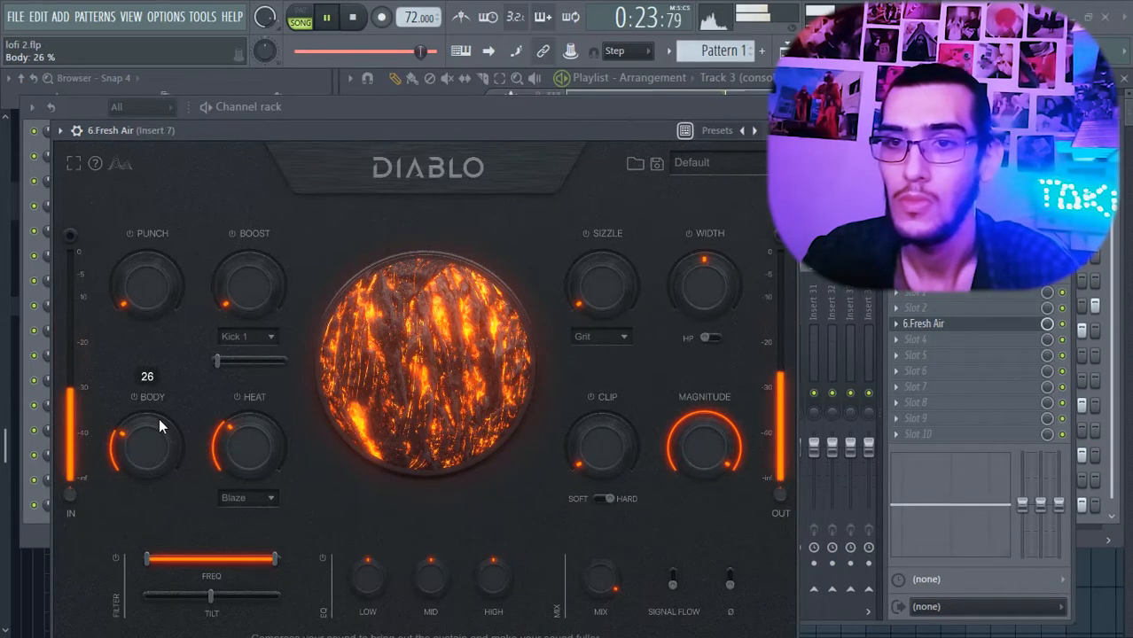
pyautogui.moveTo(188, 269)
pyautogui.mouseDown()
pyautogui.moveTo(171, 280)
pyautogui.moveTo(187, 280)
pyautogui.mouseUp()
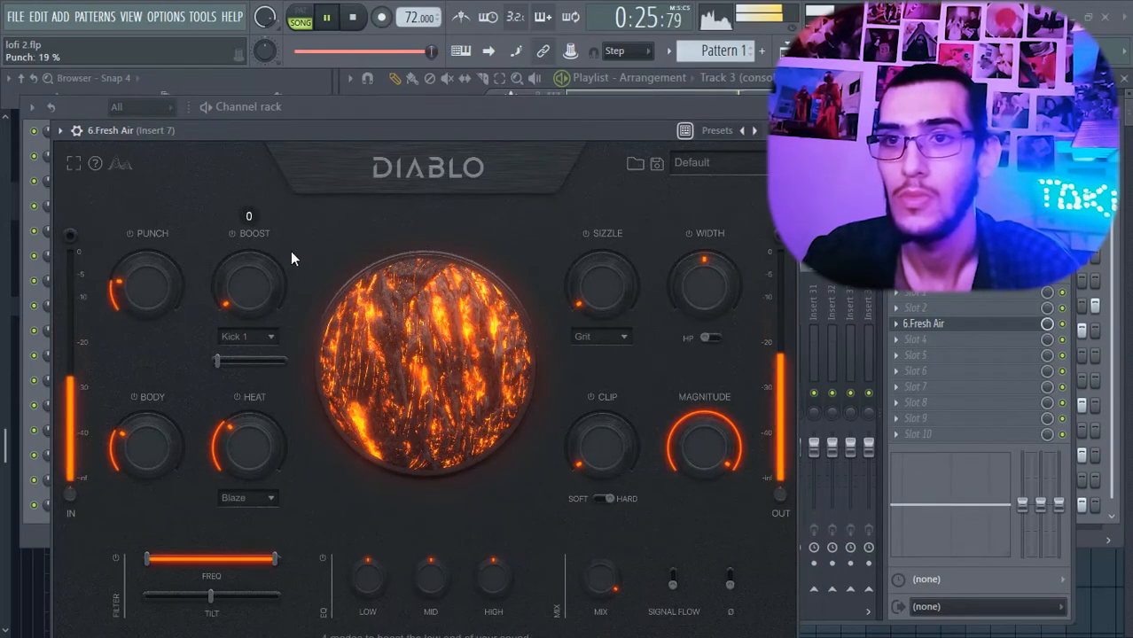
pyautogui.click(786, 130)
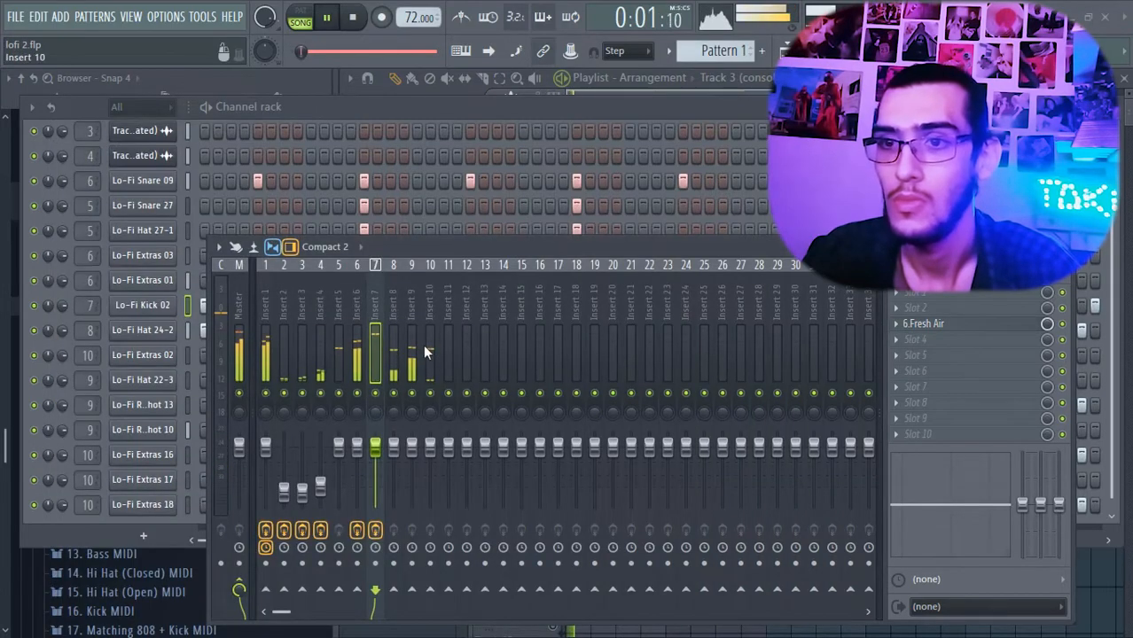
# Add Super VHS to the empty slot after Fresh Air on insert 7, switch Magic on, and raise Wash during playback.
pyautogui.click(897, 356)
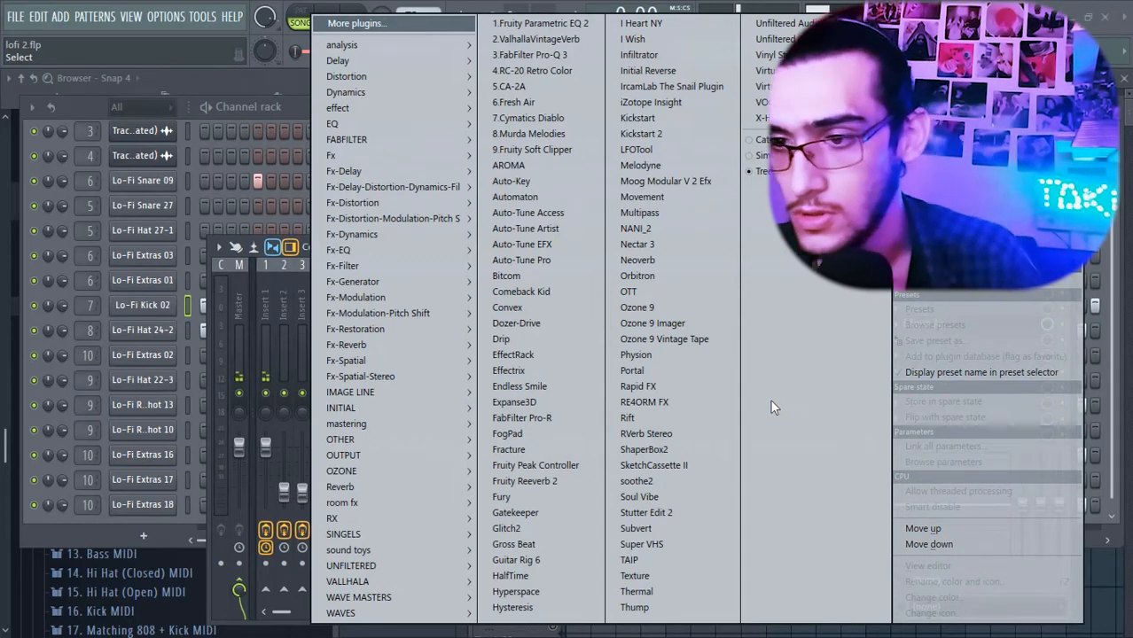
pyautogui.click(642, 544)
pyautogui.press('space')
pyautogui.click(374, 320)
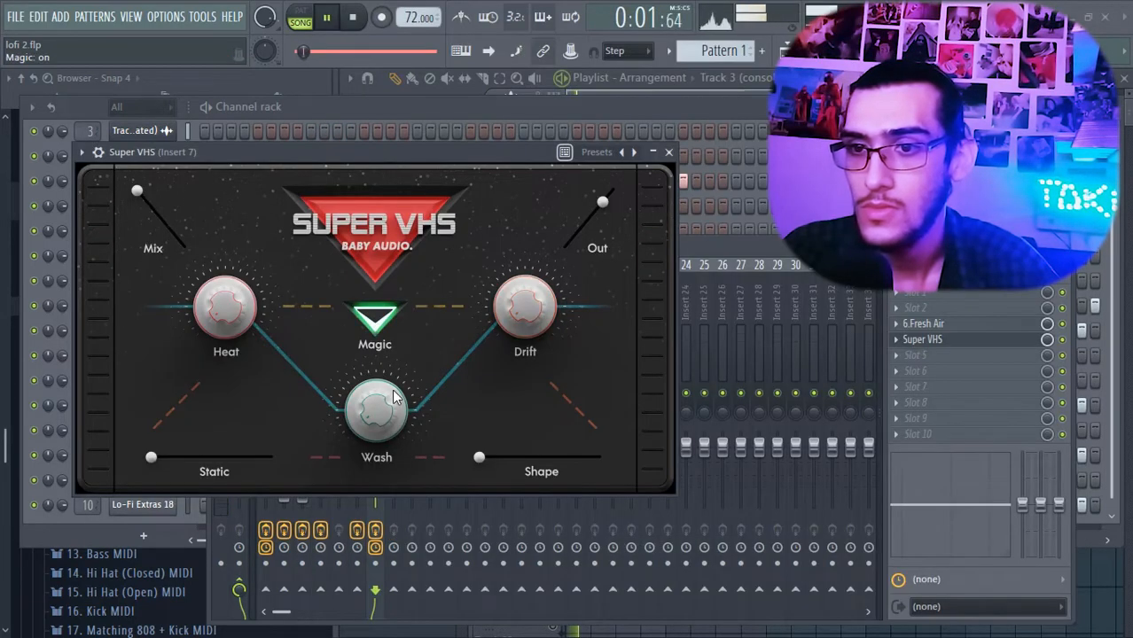
pyautogui.moveTo(380, 413); pyautogui.dragTo(385, 373)
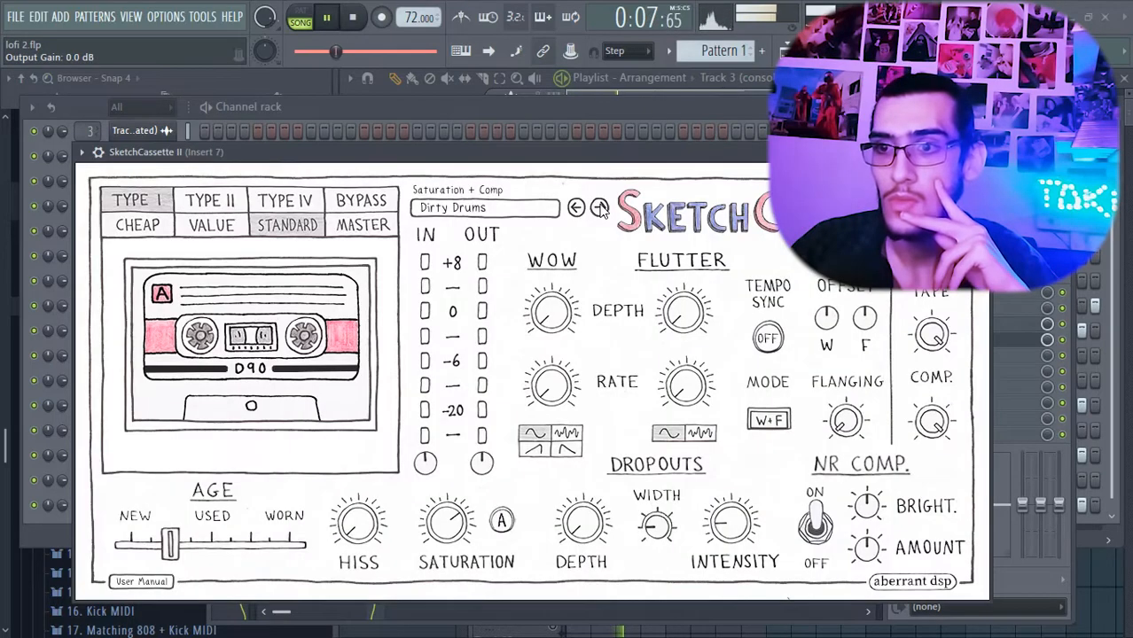
# Audition SketchCassette II presets on insert 7 beyond Dirty Drums, including Trashcan Drums and Just Plain Broken.
pyautogui.click(600, 207)
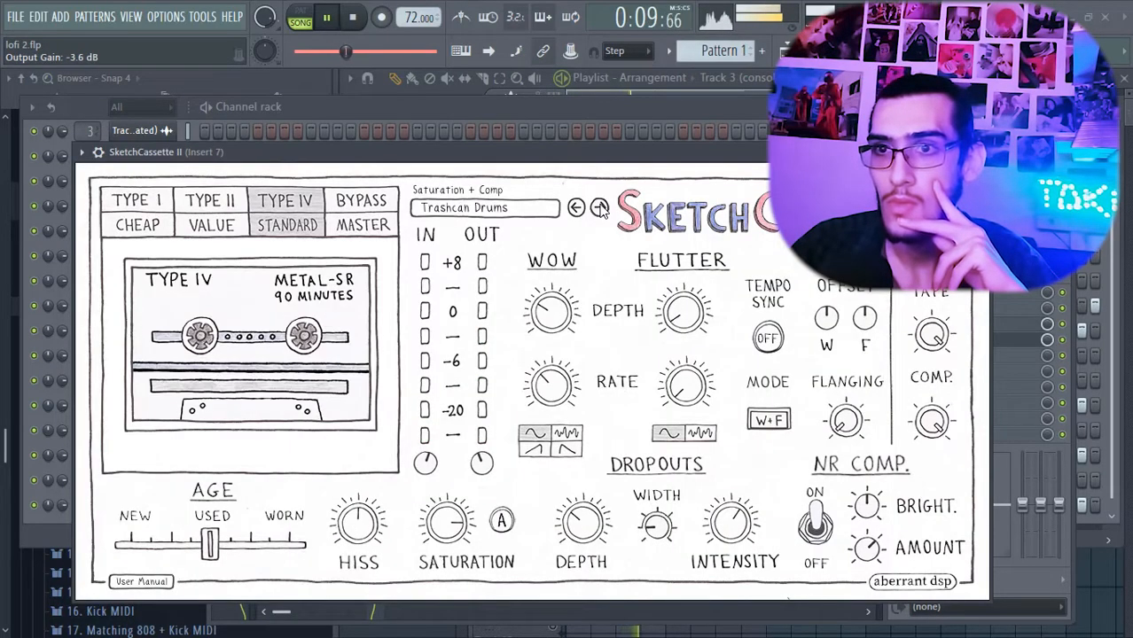
pyautogui.click(599, 208)
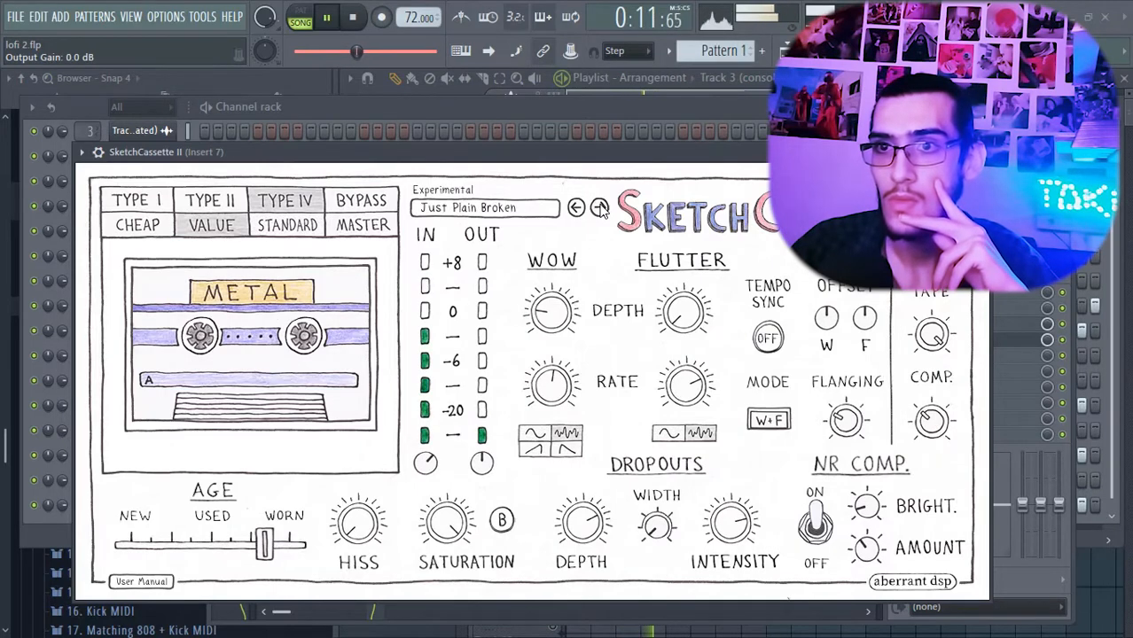
pyautogui.click(599, 207)
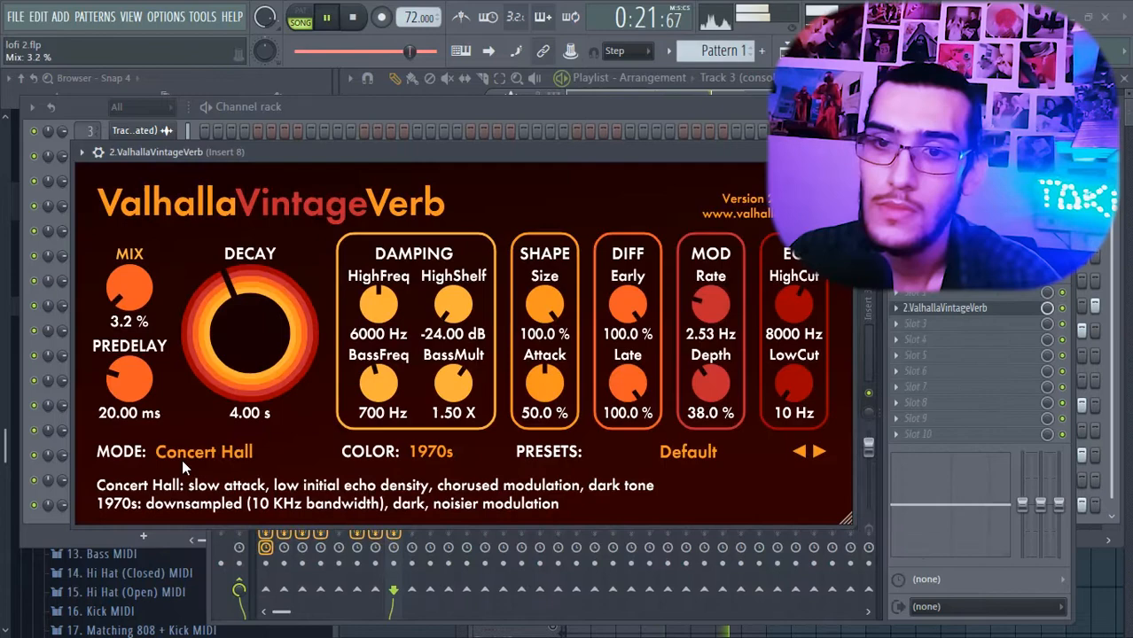
# On insert 8, cut ValhallaVintageVerb's decay to 0.20 s and raise it slightly, and give PanMan a 1.41 Hz rate with the two-way direction.
pyautogui.moveTo(242, 351); pyautogui.dragTo(285, 633)
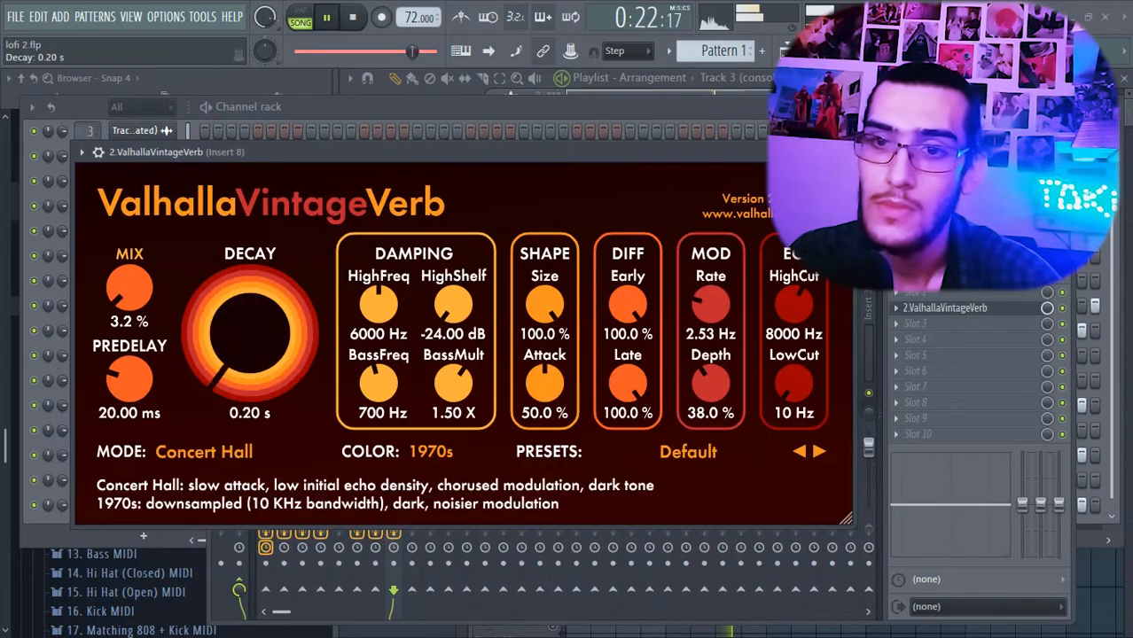
pyautogui.moveTo(224, 339); pyautogui.dragTo(224, 325)
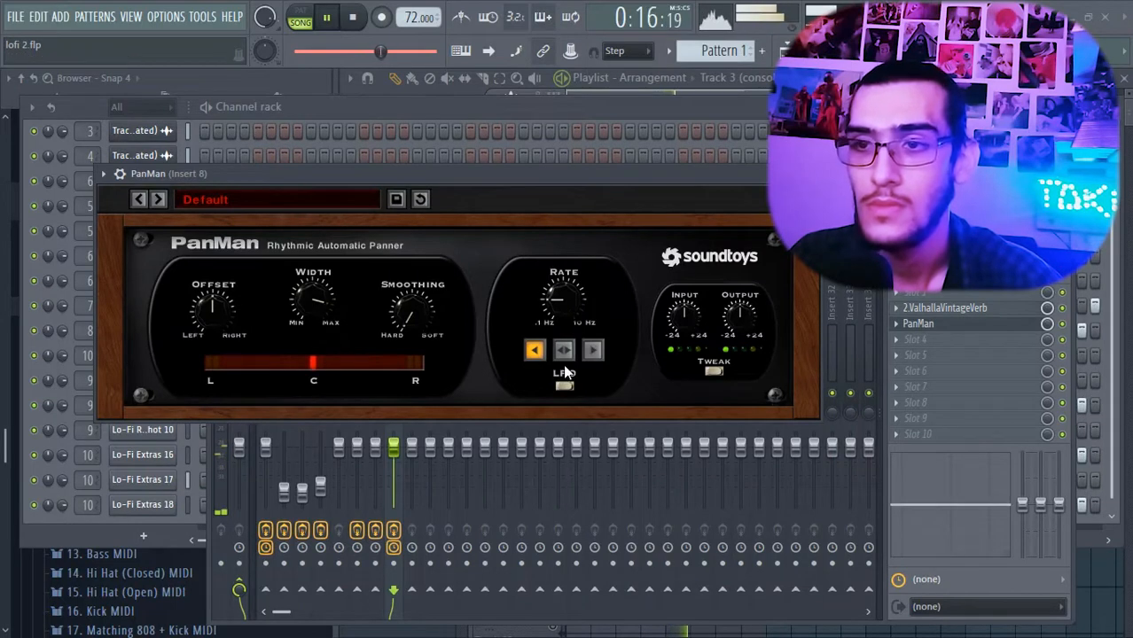
pyautogui.moveTo(555, 259); pyautogui.dragTo(555, 247)
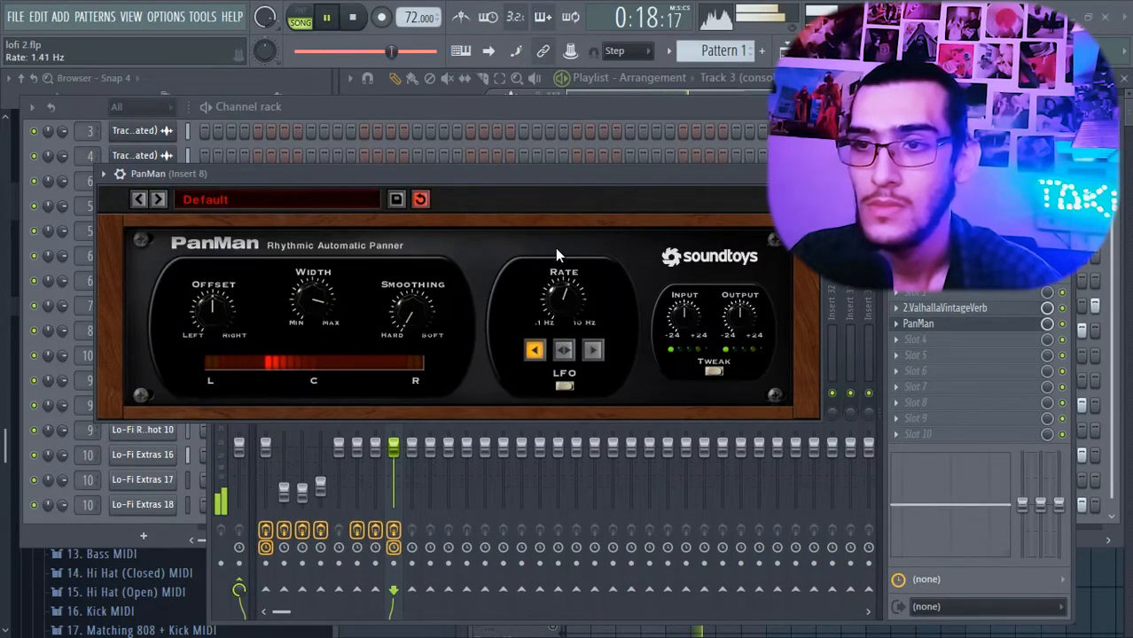
pyautogui.click(564, 350)
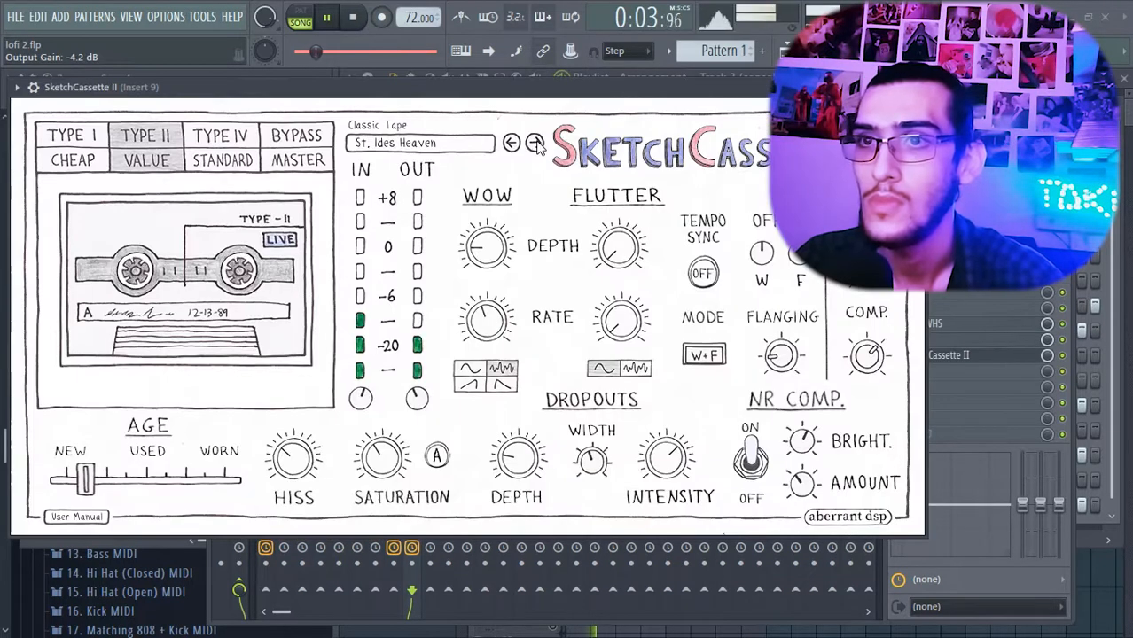
# Audition SketchCassette II presets on insert 9 beyond St. Ides Heaven, including Dusty Piano.
pyautogui.click(535, 143)
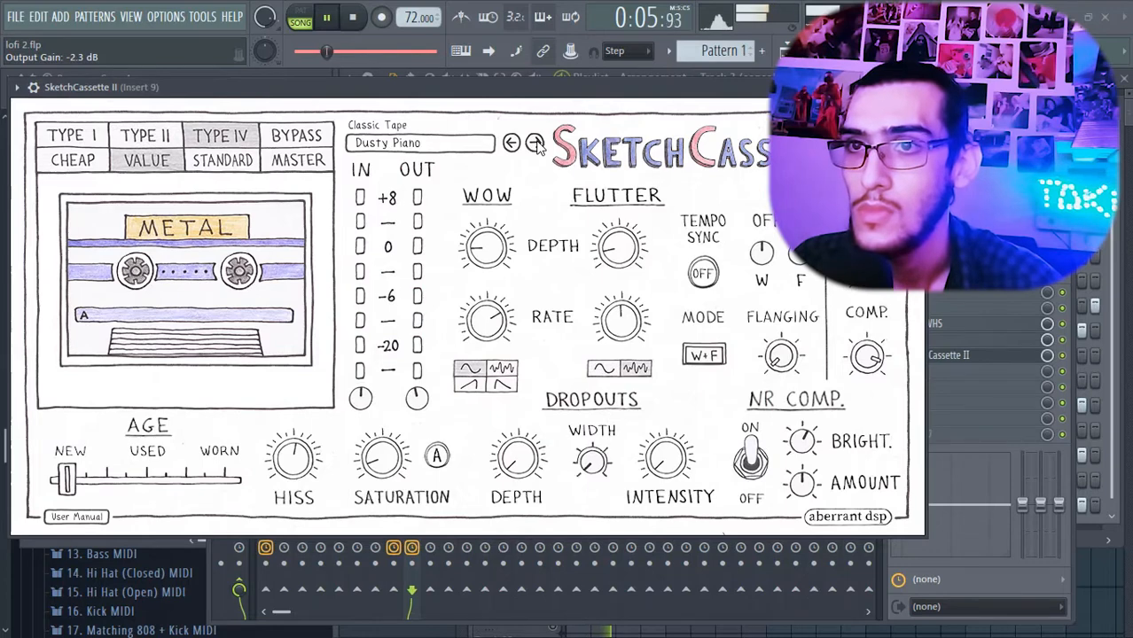
pyautogui.click(534, 143)
pyautogui.click(534, 143)
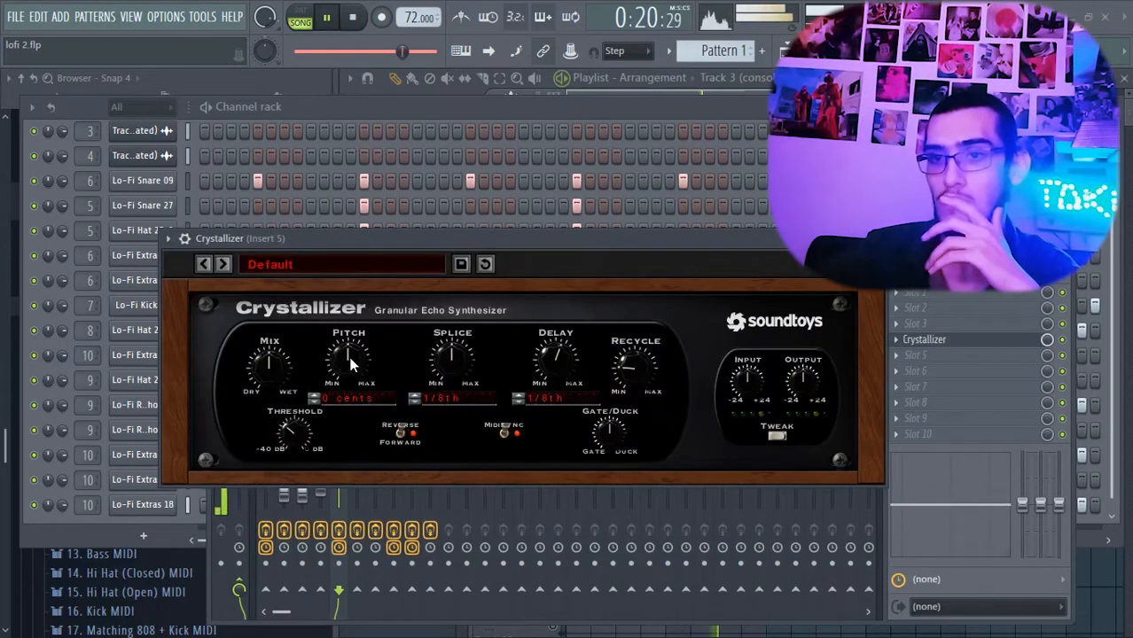
# Check the Crystallizer's pitch setting on insert 5 and close the plugin.
pyautogui.scroll(-1, 350, 363)
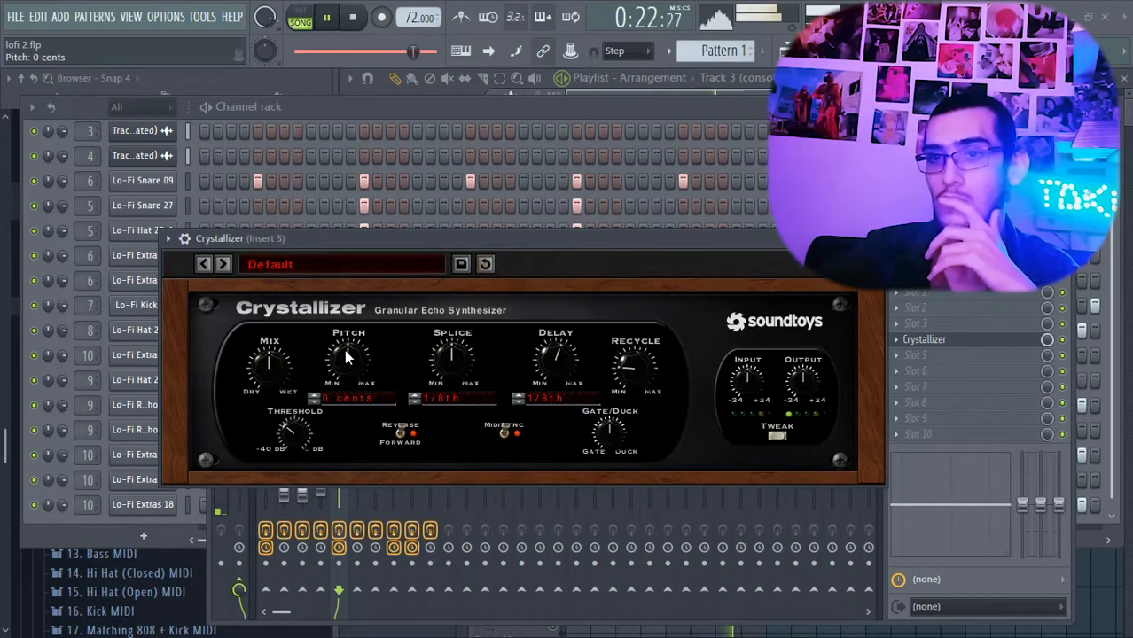
pyautogui.click(875, 239)
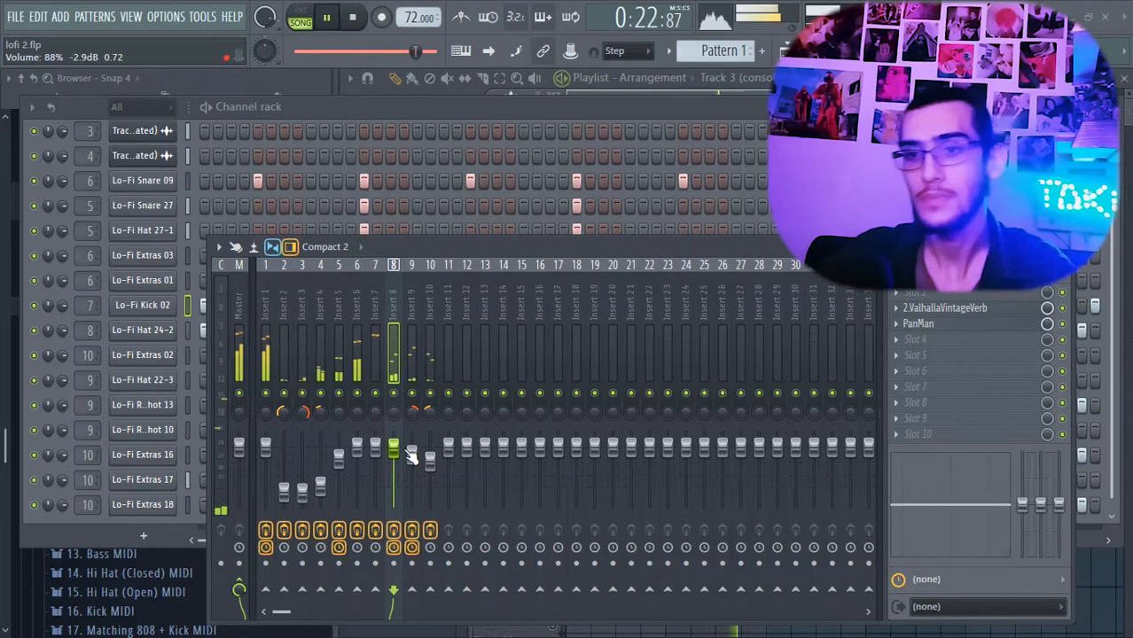
# Close the mixer and the channel rack and play the whole arrangement from the start.
pyautogui.click(1064, 248)
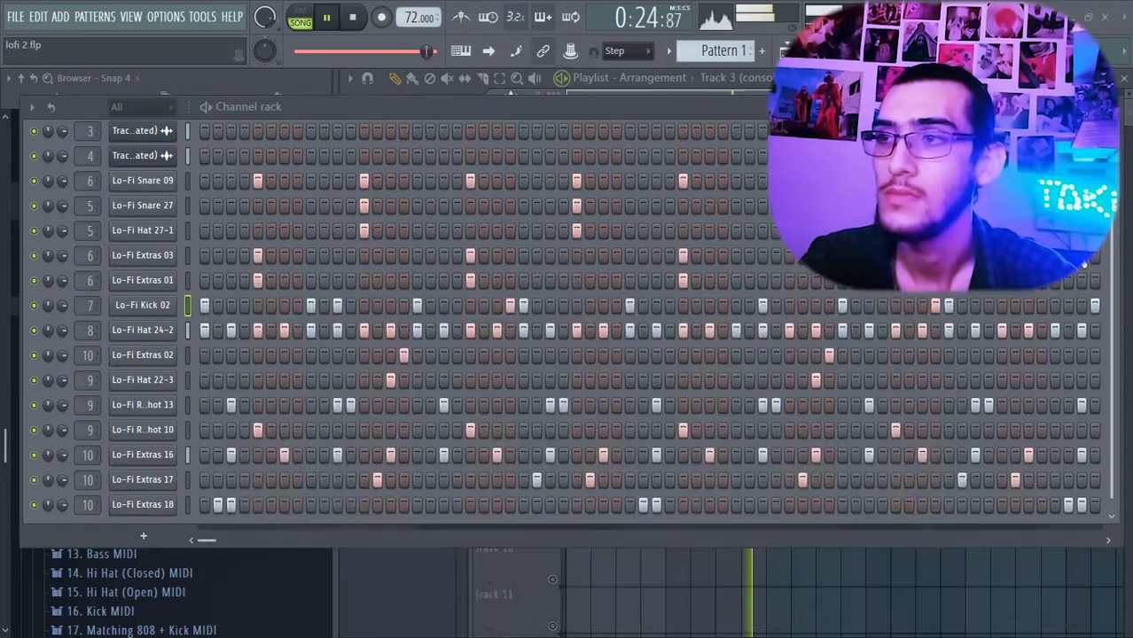
pyautogui.press('F6')
pyautogui.press('space')
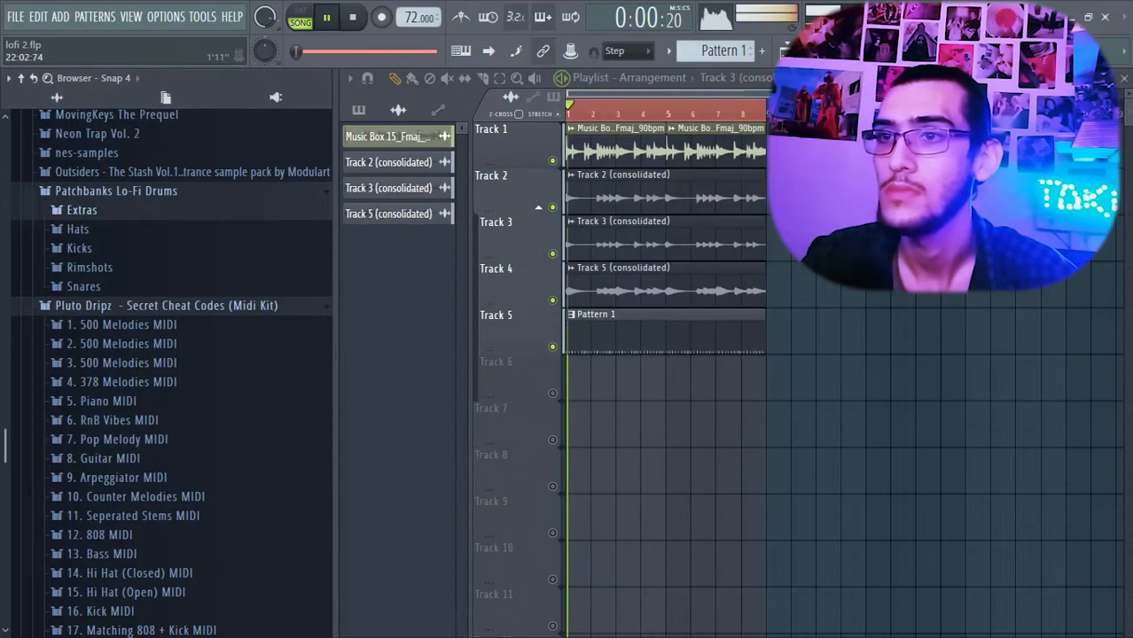